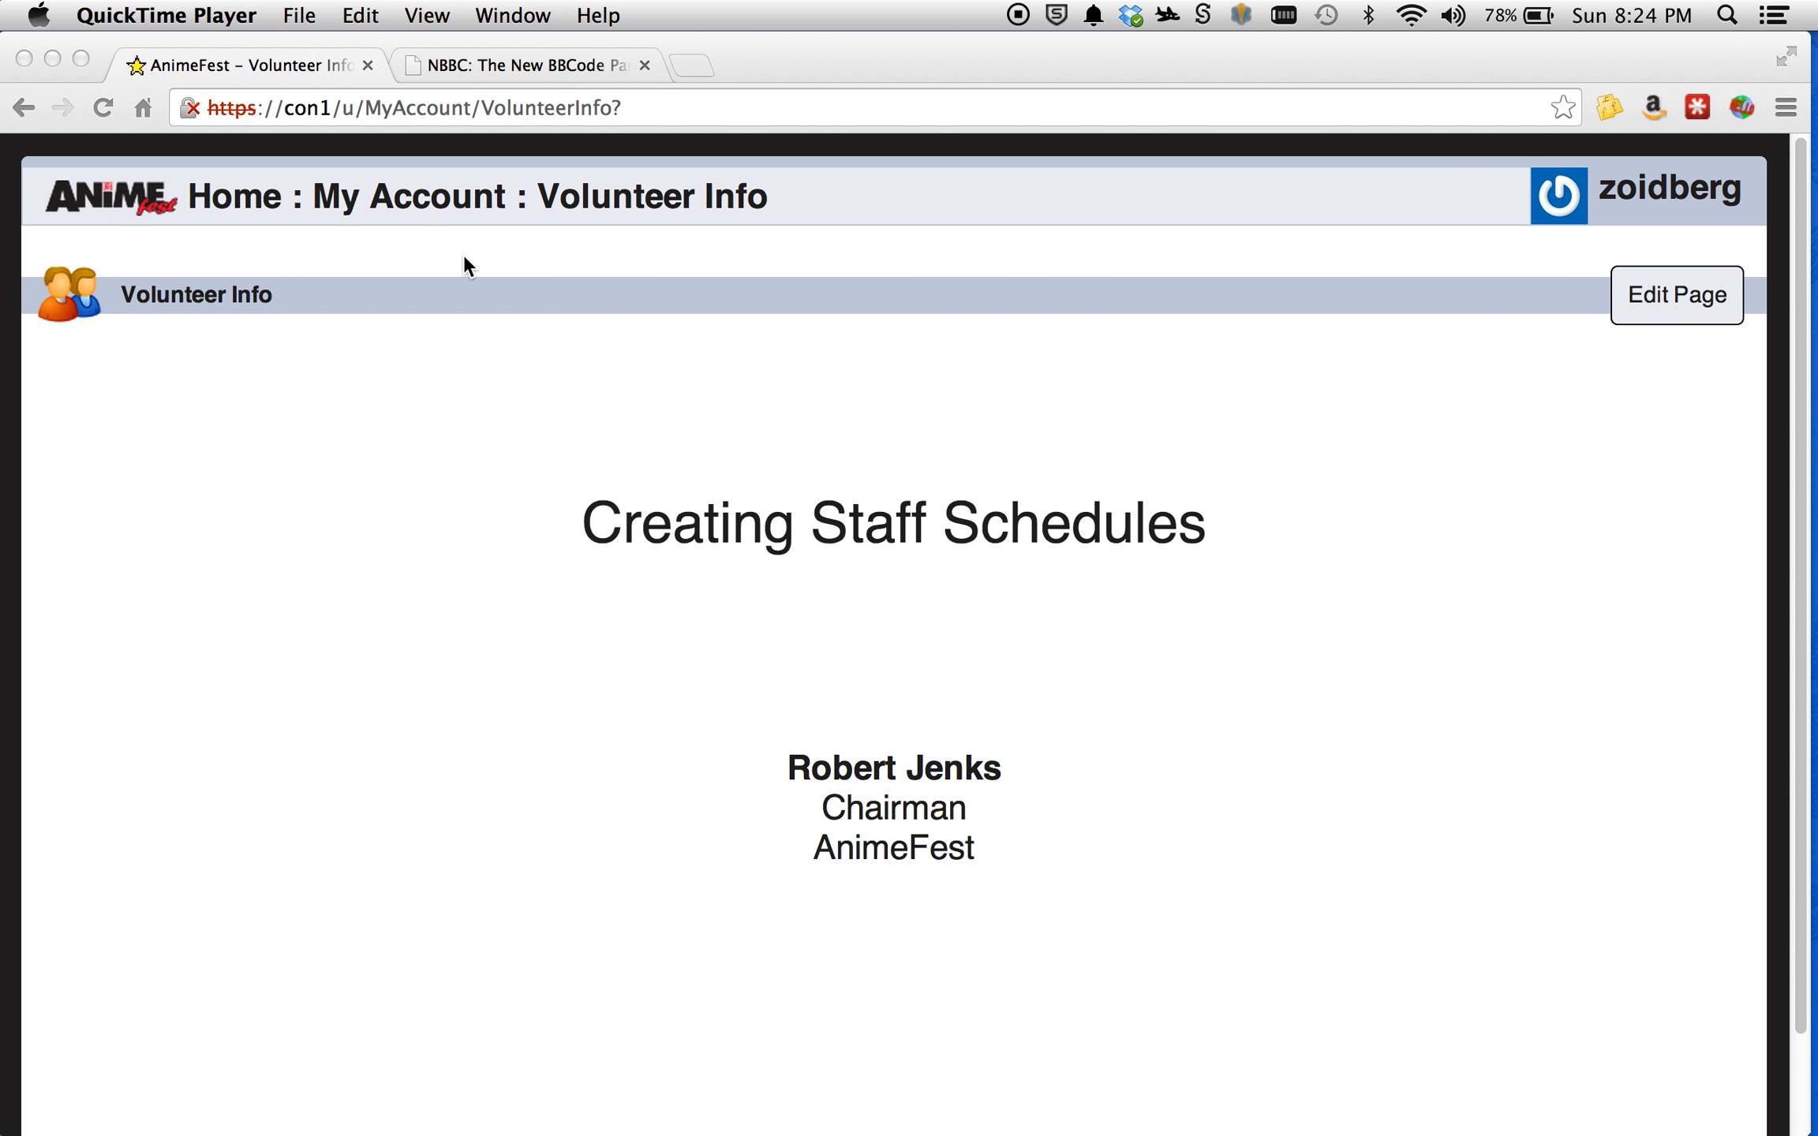
Open the My Schedule Columns page from the My Account section.
click(426, 199)
click(426, 199)
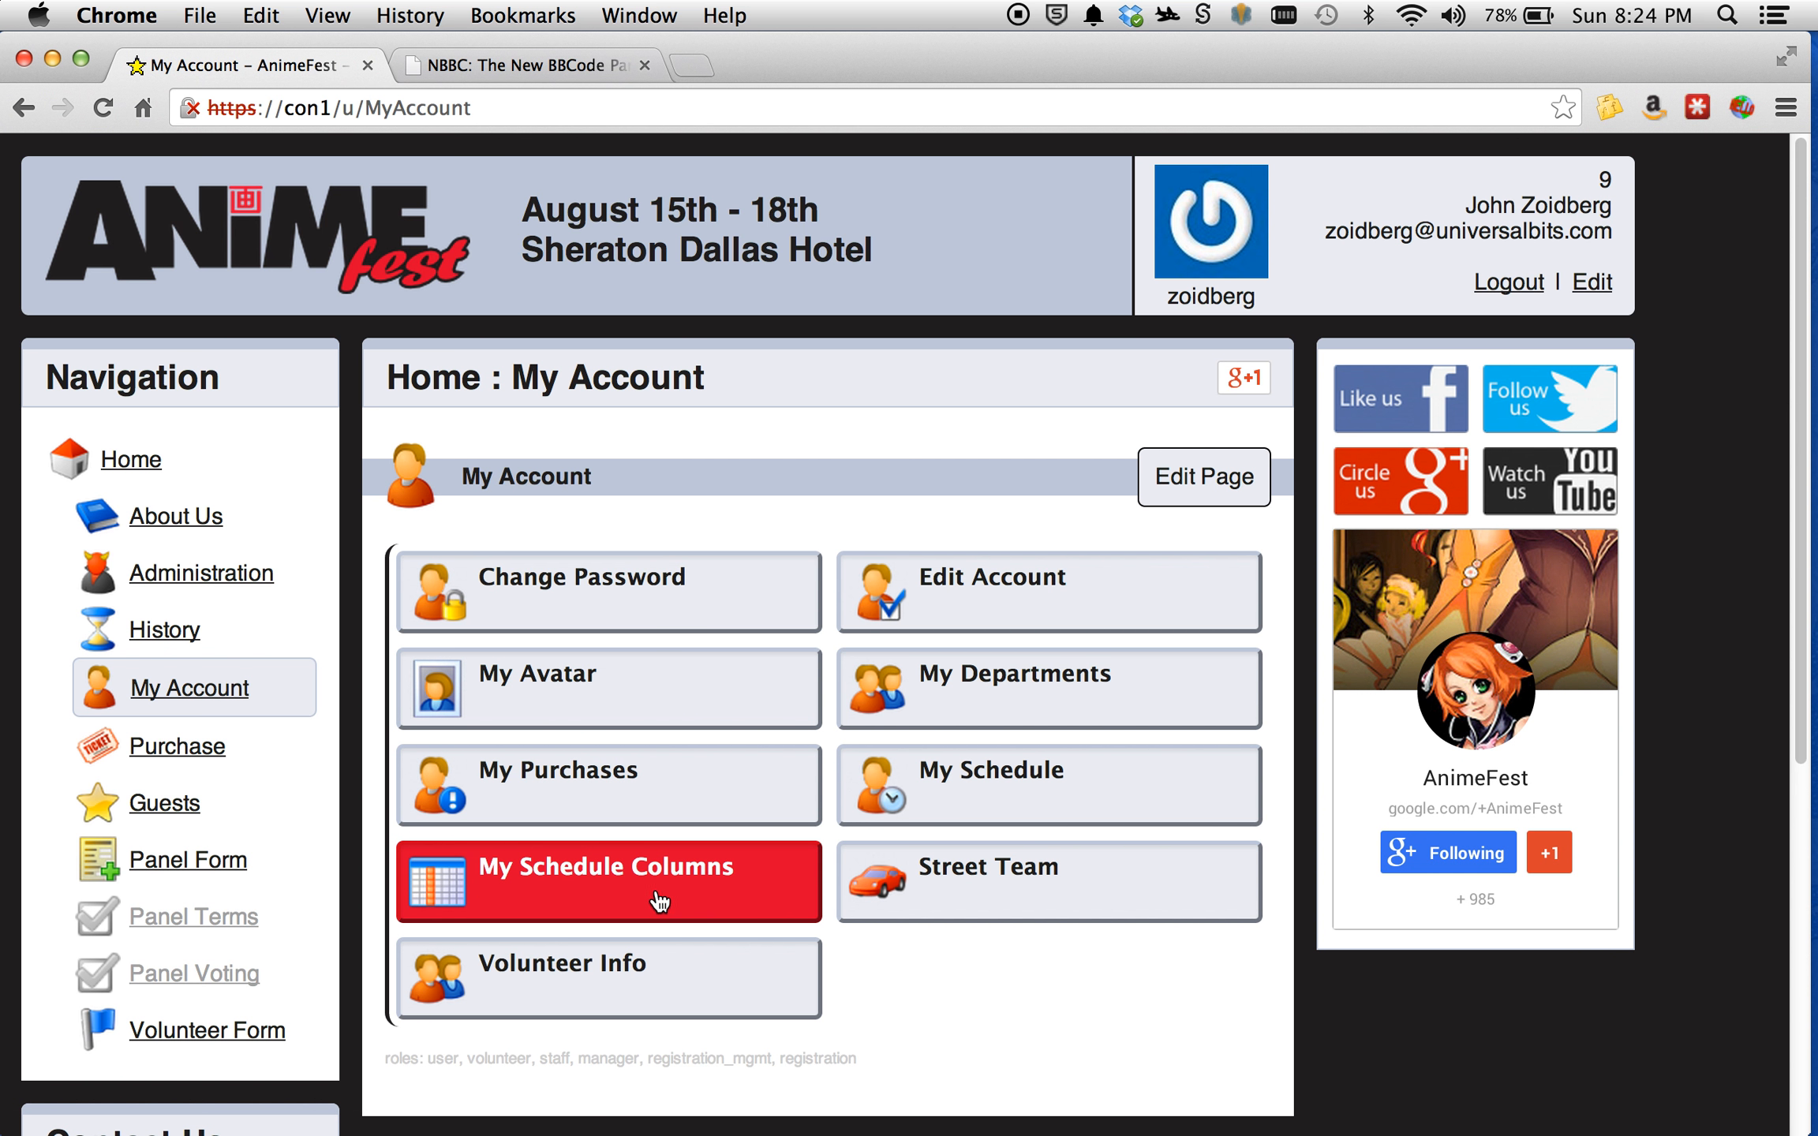
click(624, 890)
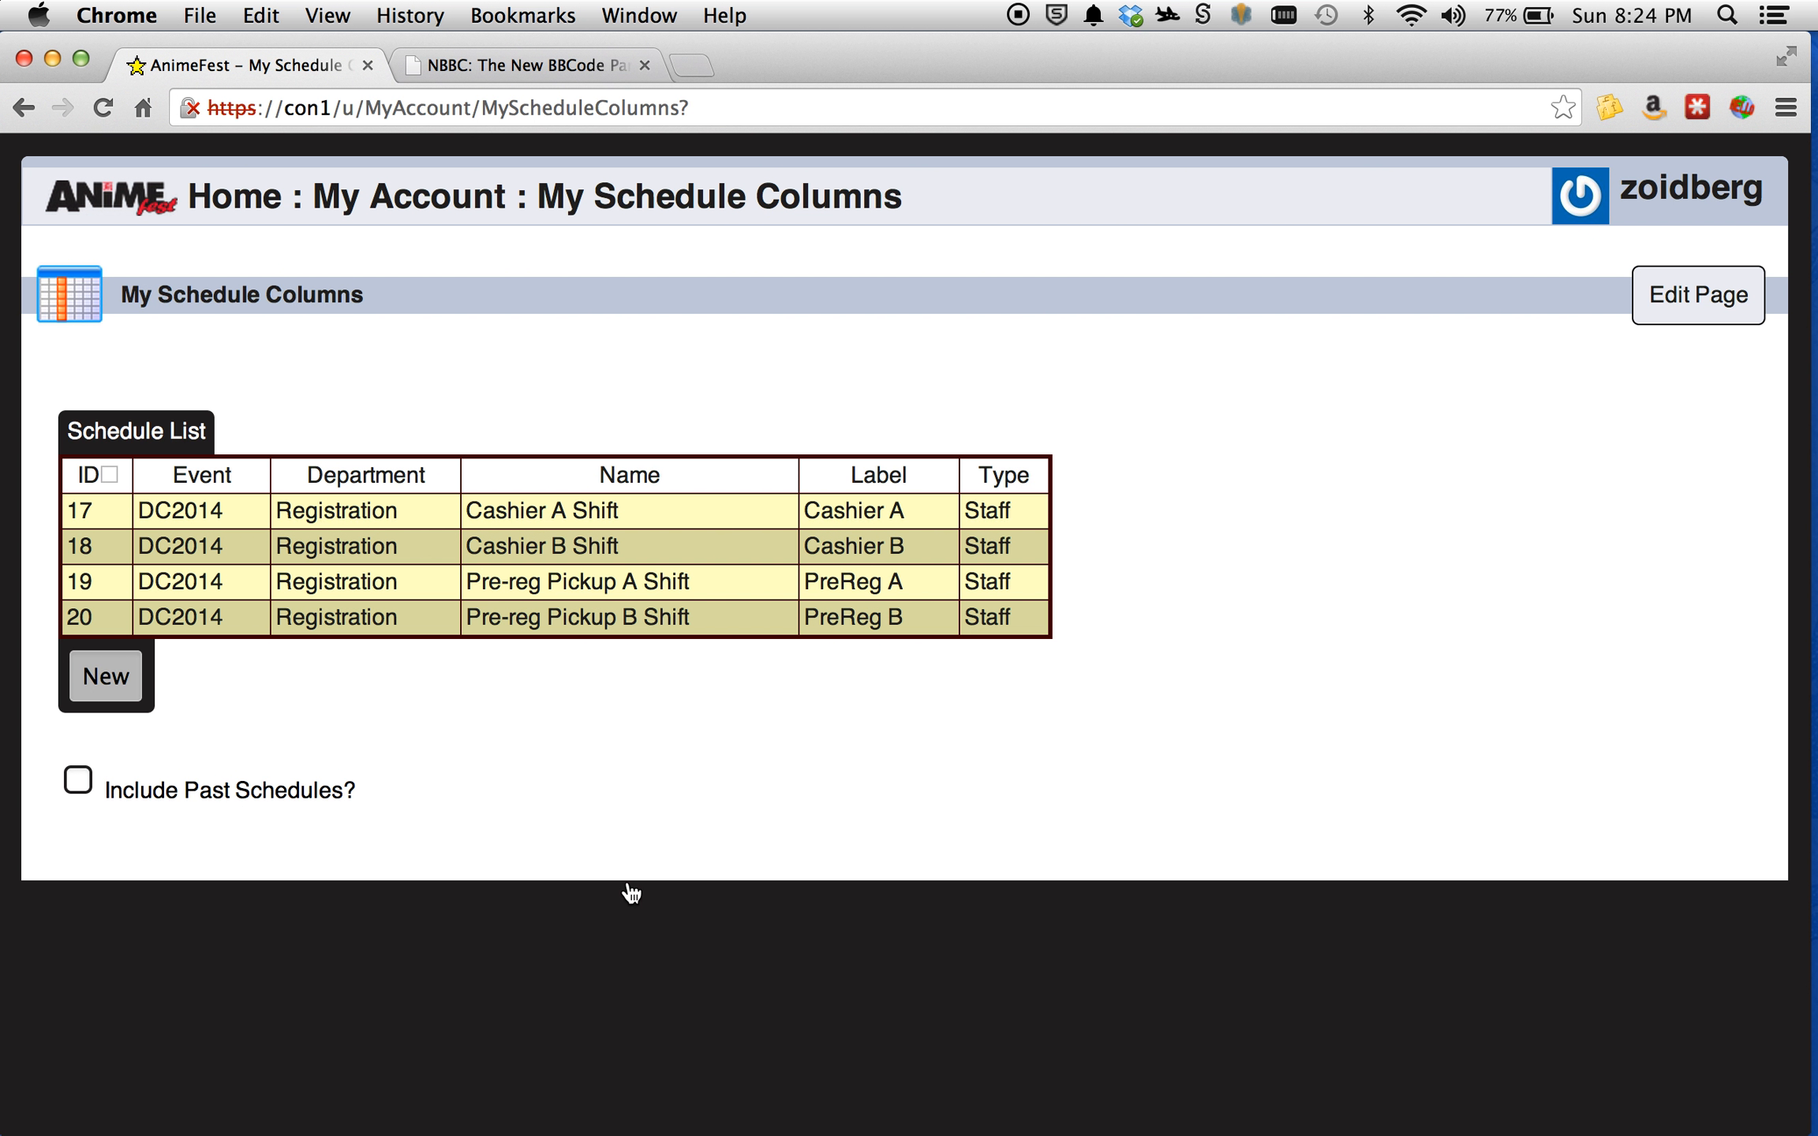
Start a new schedule column record and name it "Badge Support A Shift".
click(112, 680)
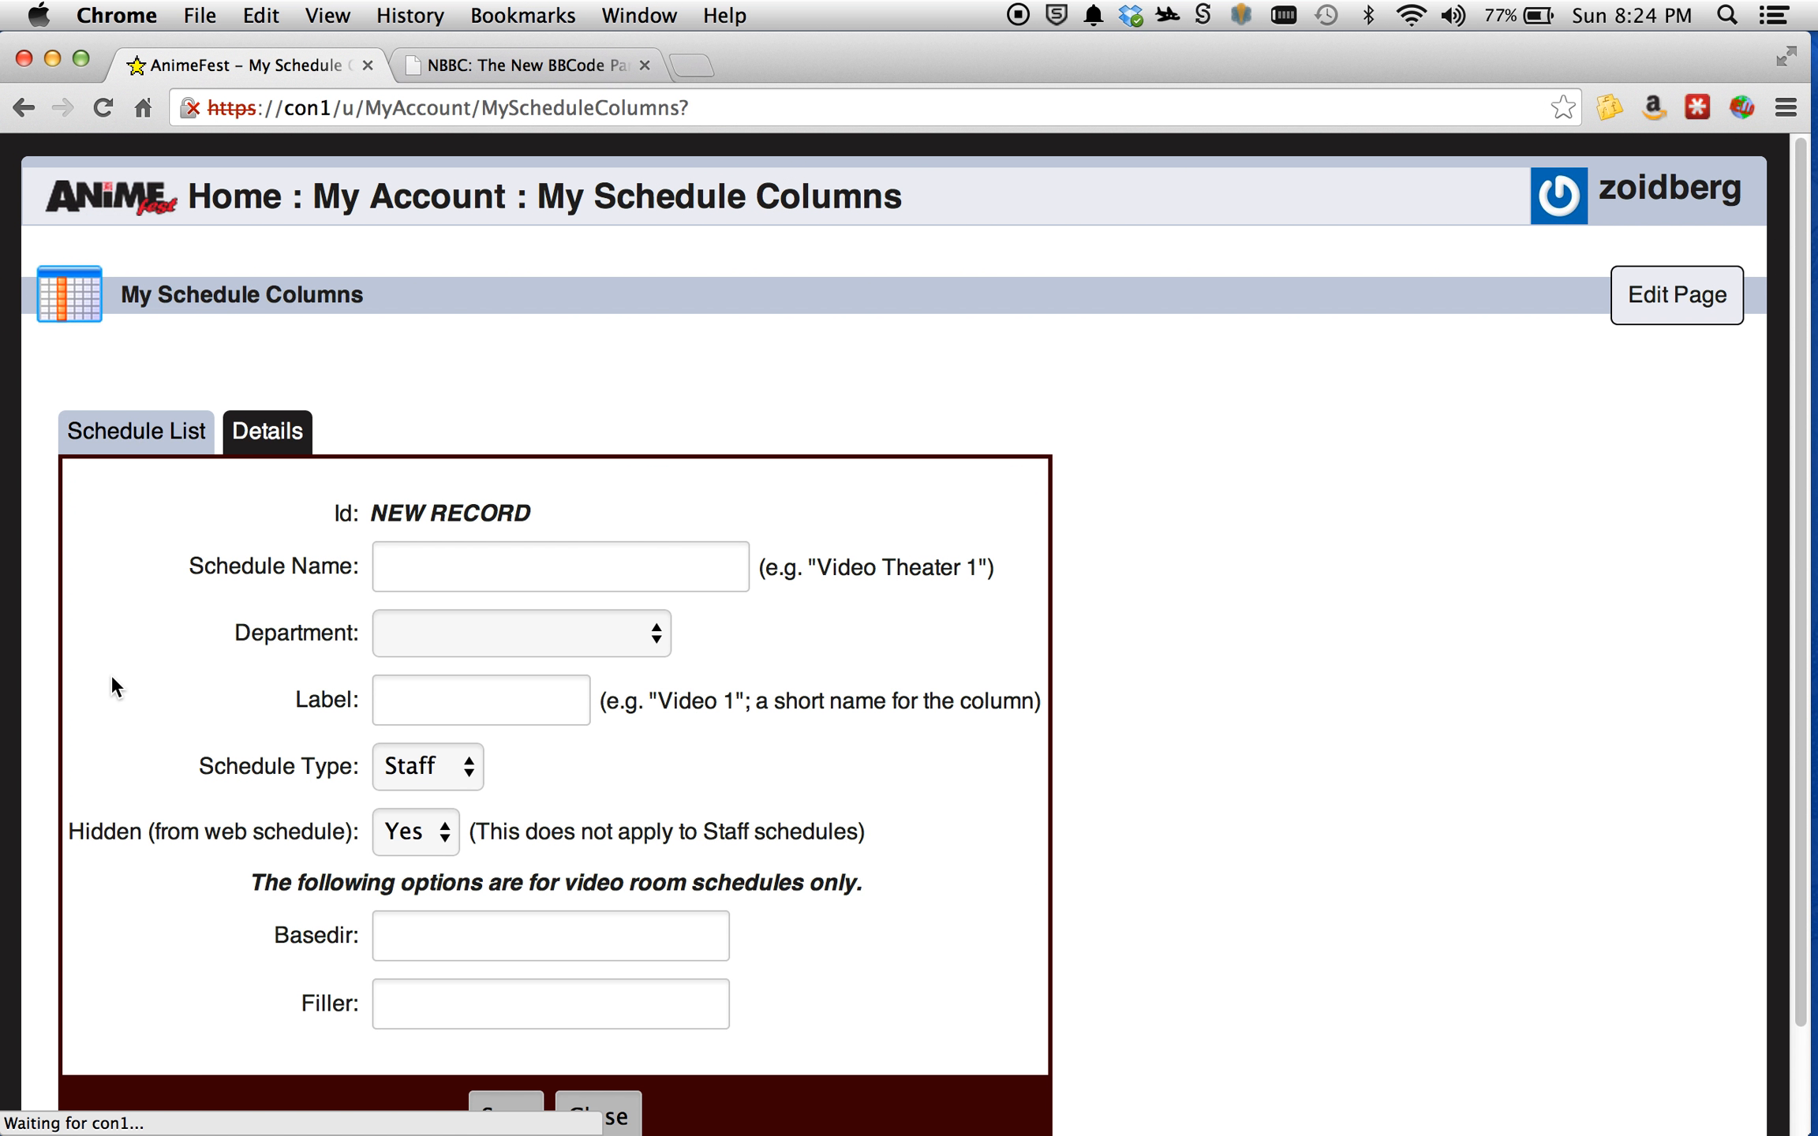
scroll(141, 753, down, 2)
click(423, 489)
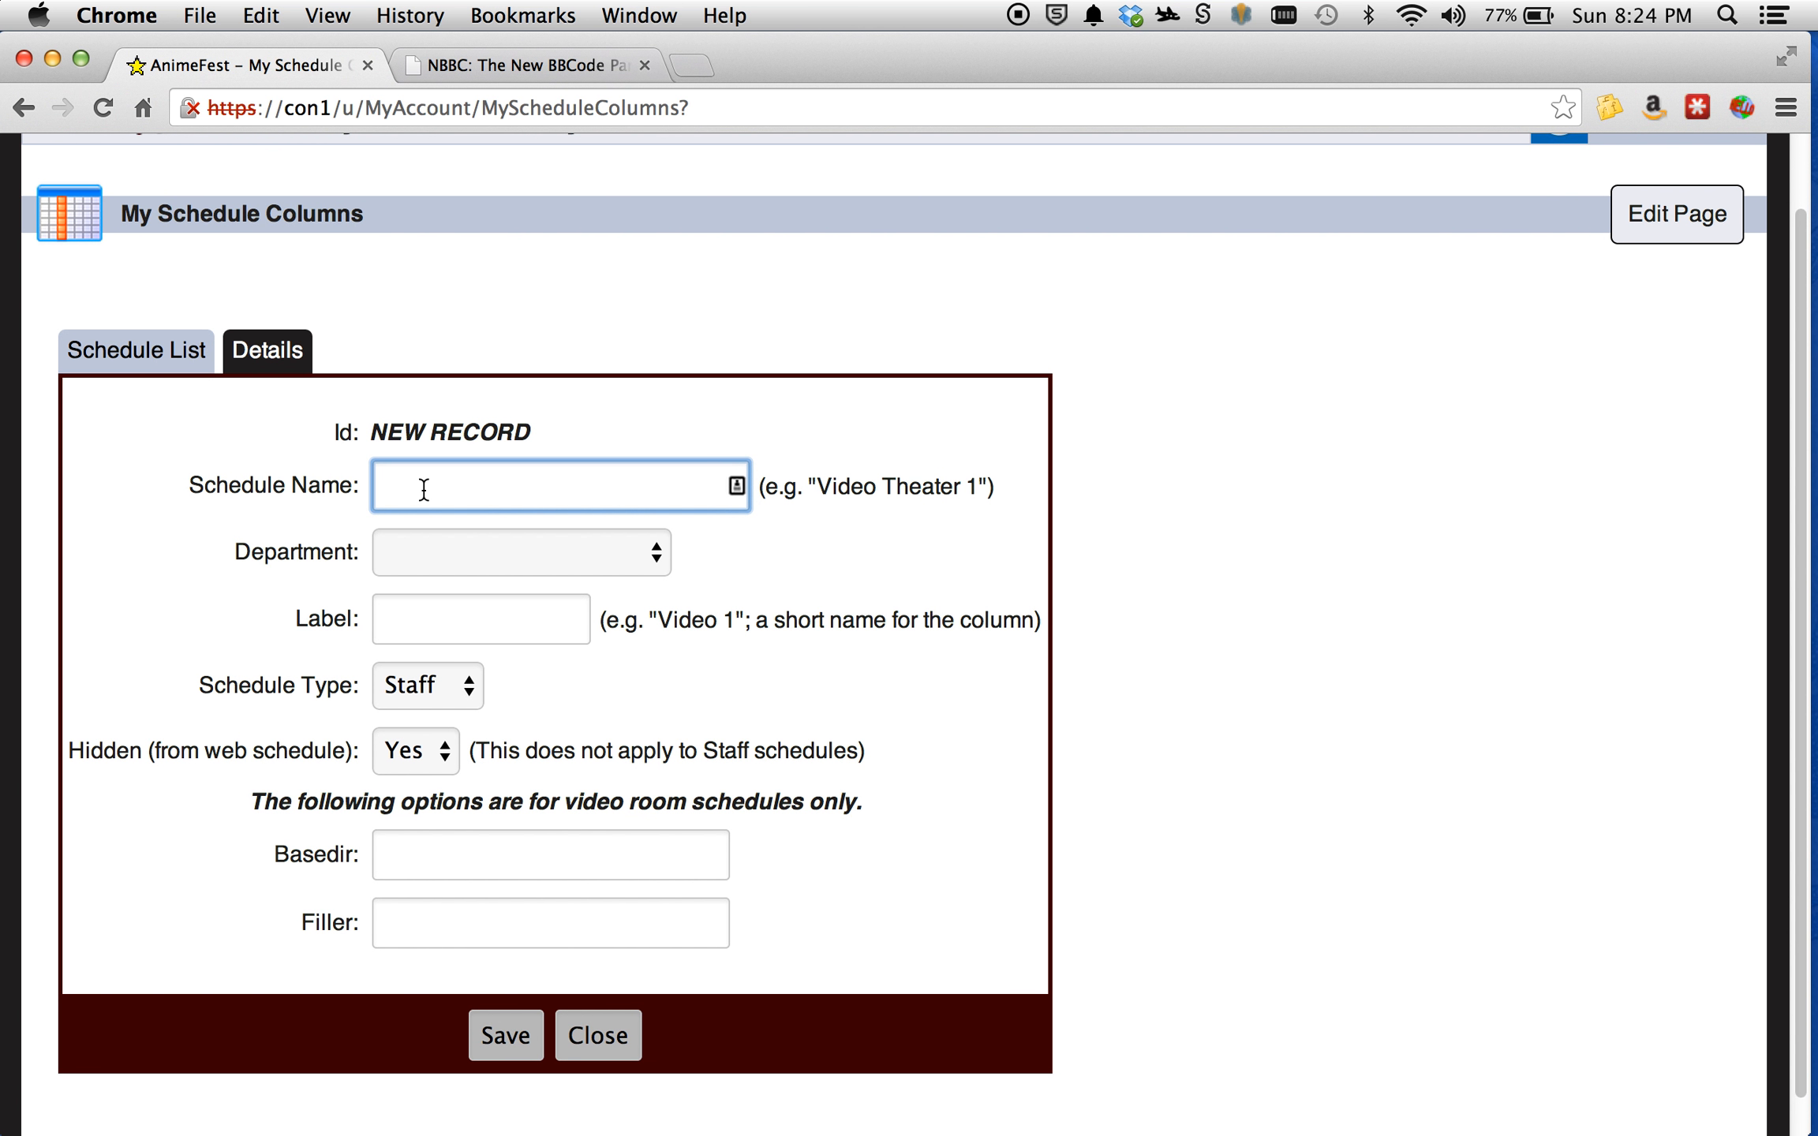
text(Badge Support A Shift)
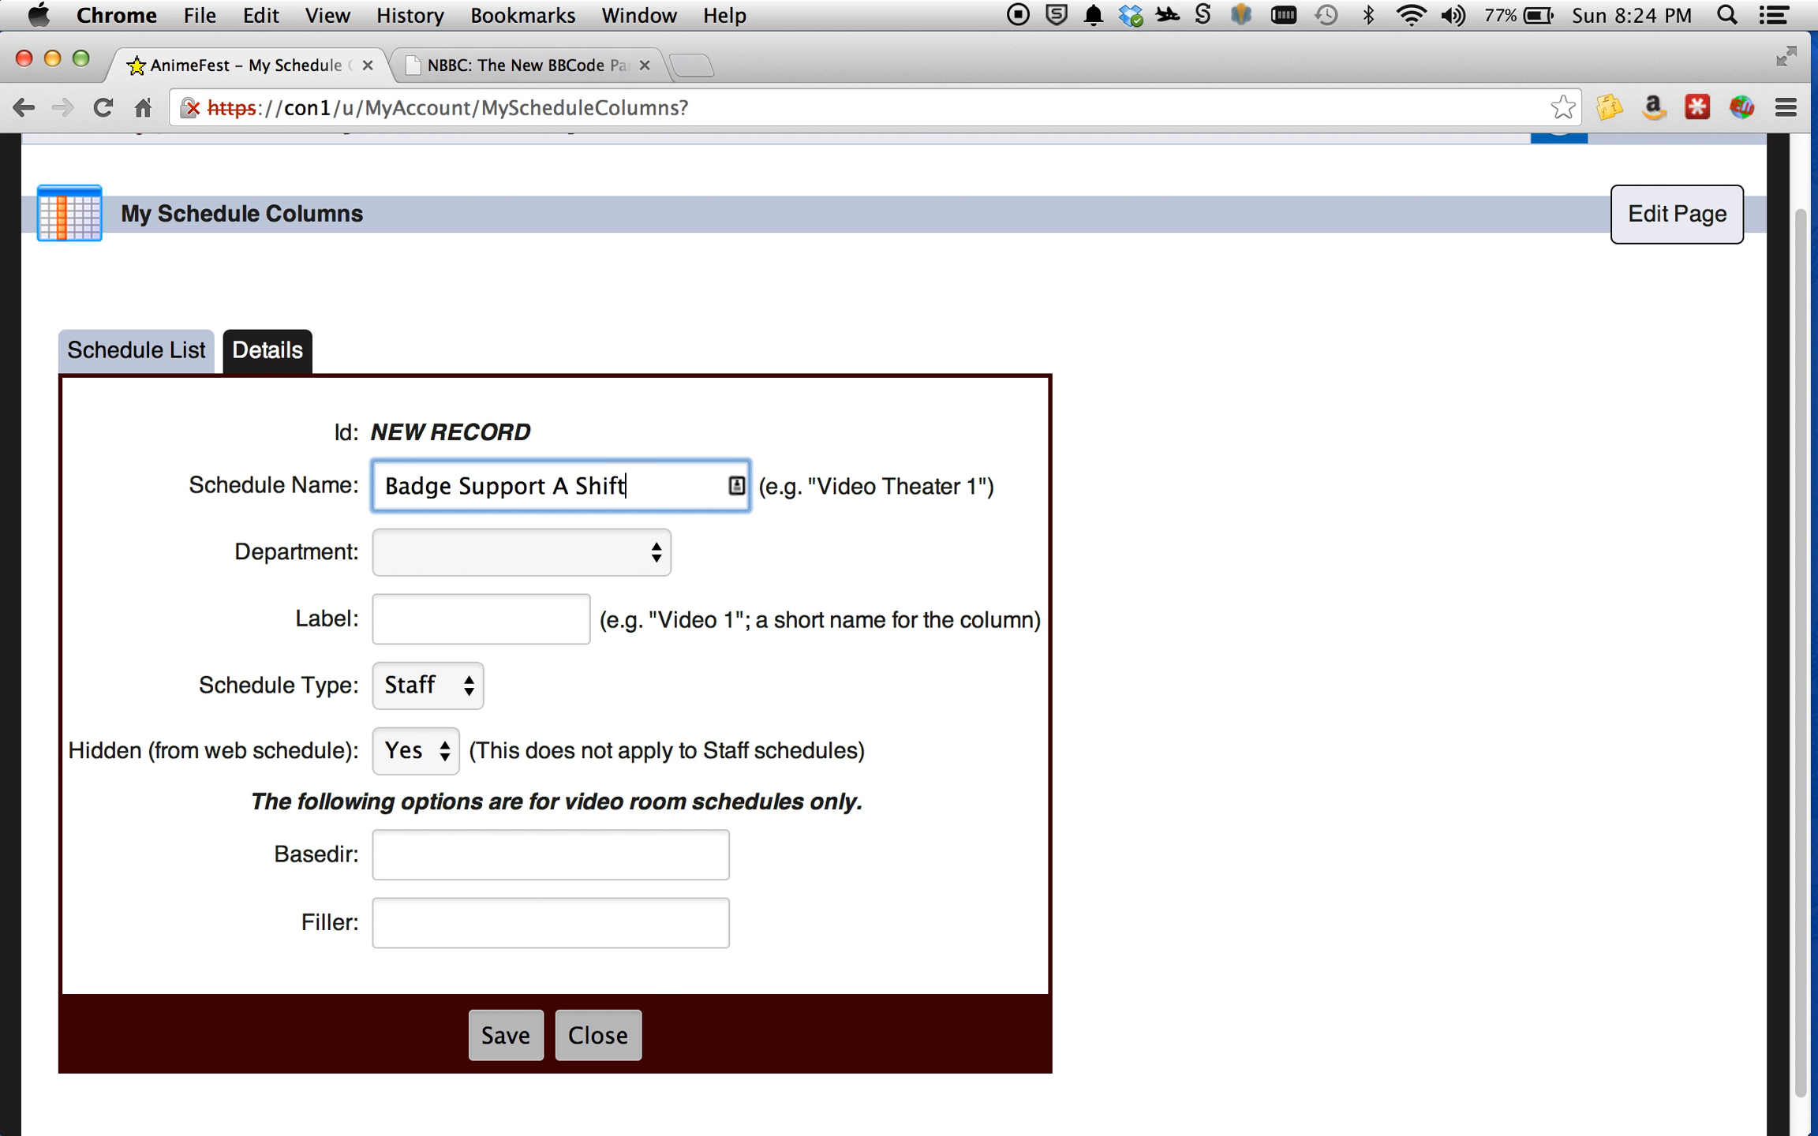
key(Tab)
Assign the Badge Support A Shift record to the DC2014 - Registration department and label it "Support A".
click(480, 545)
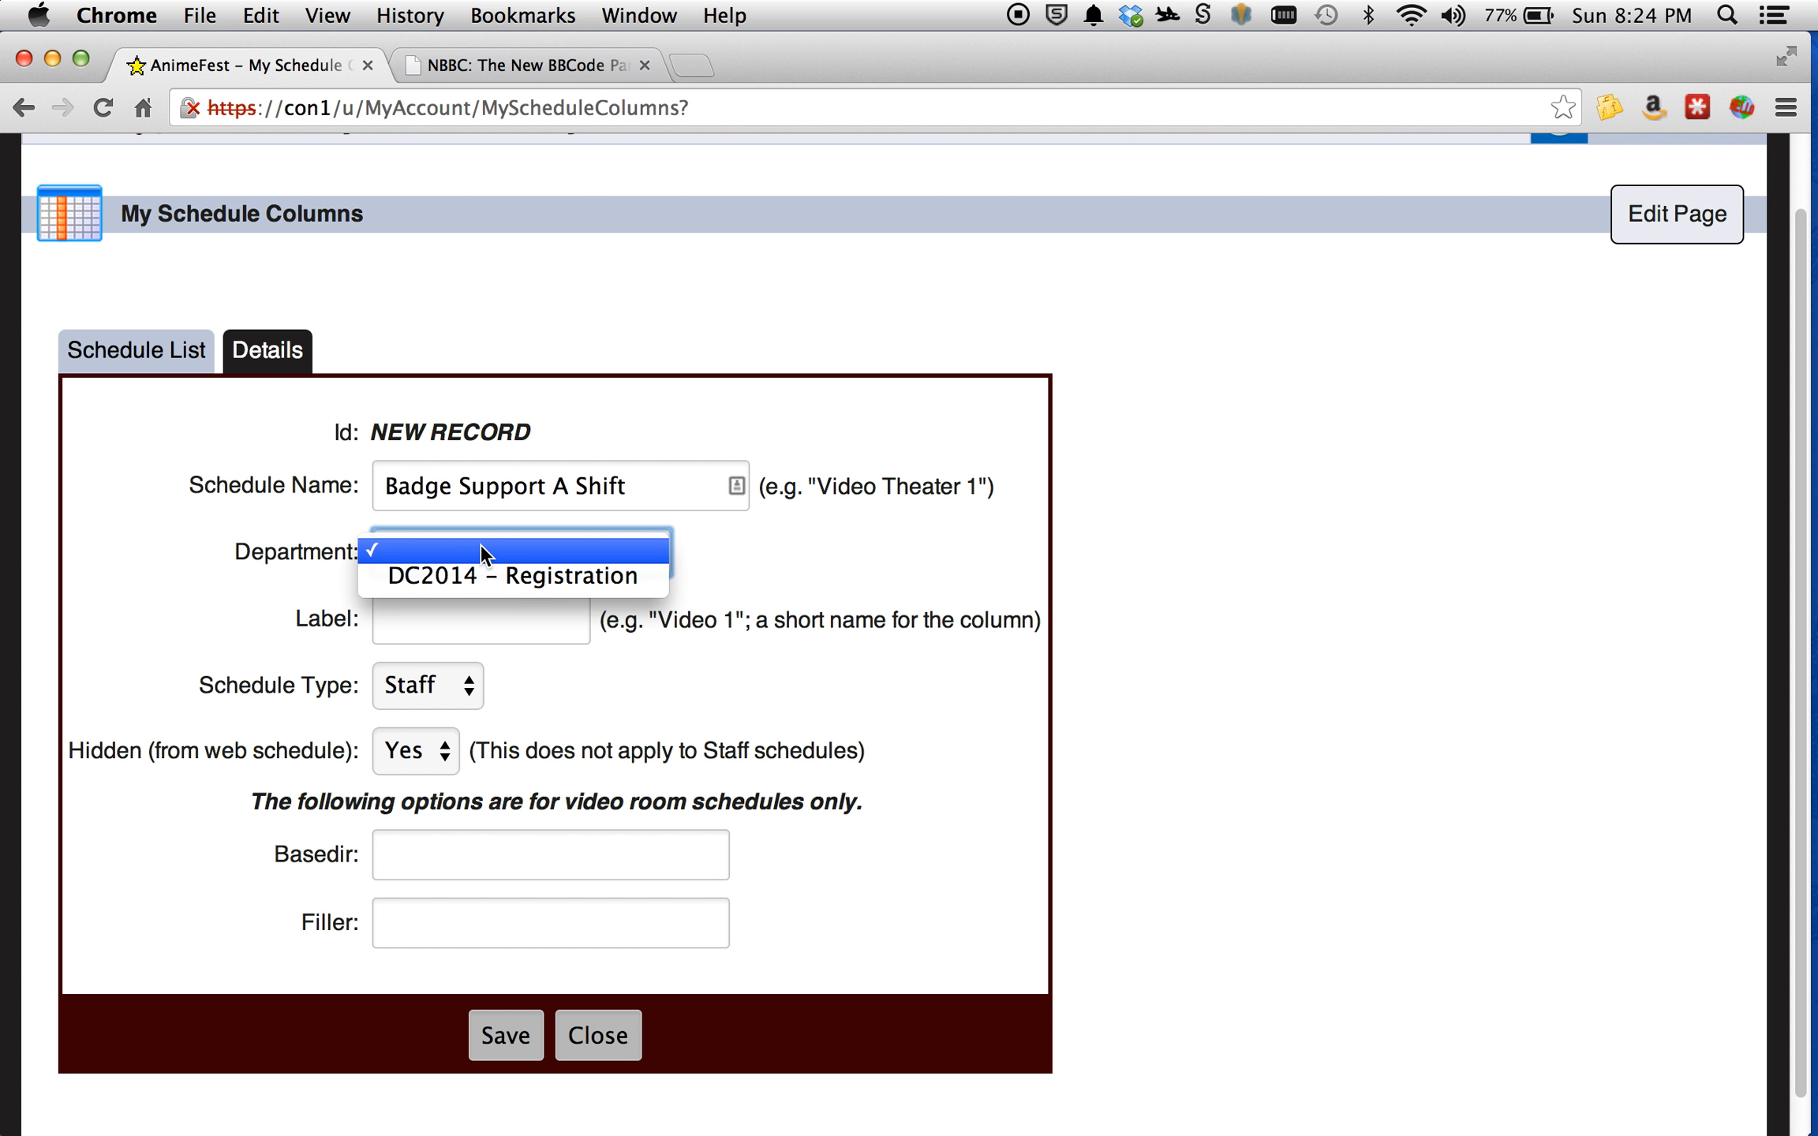
click(488, 575)
click(477, 616)
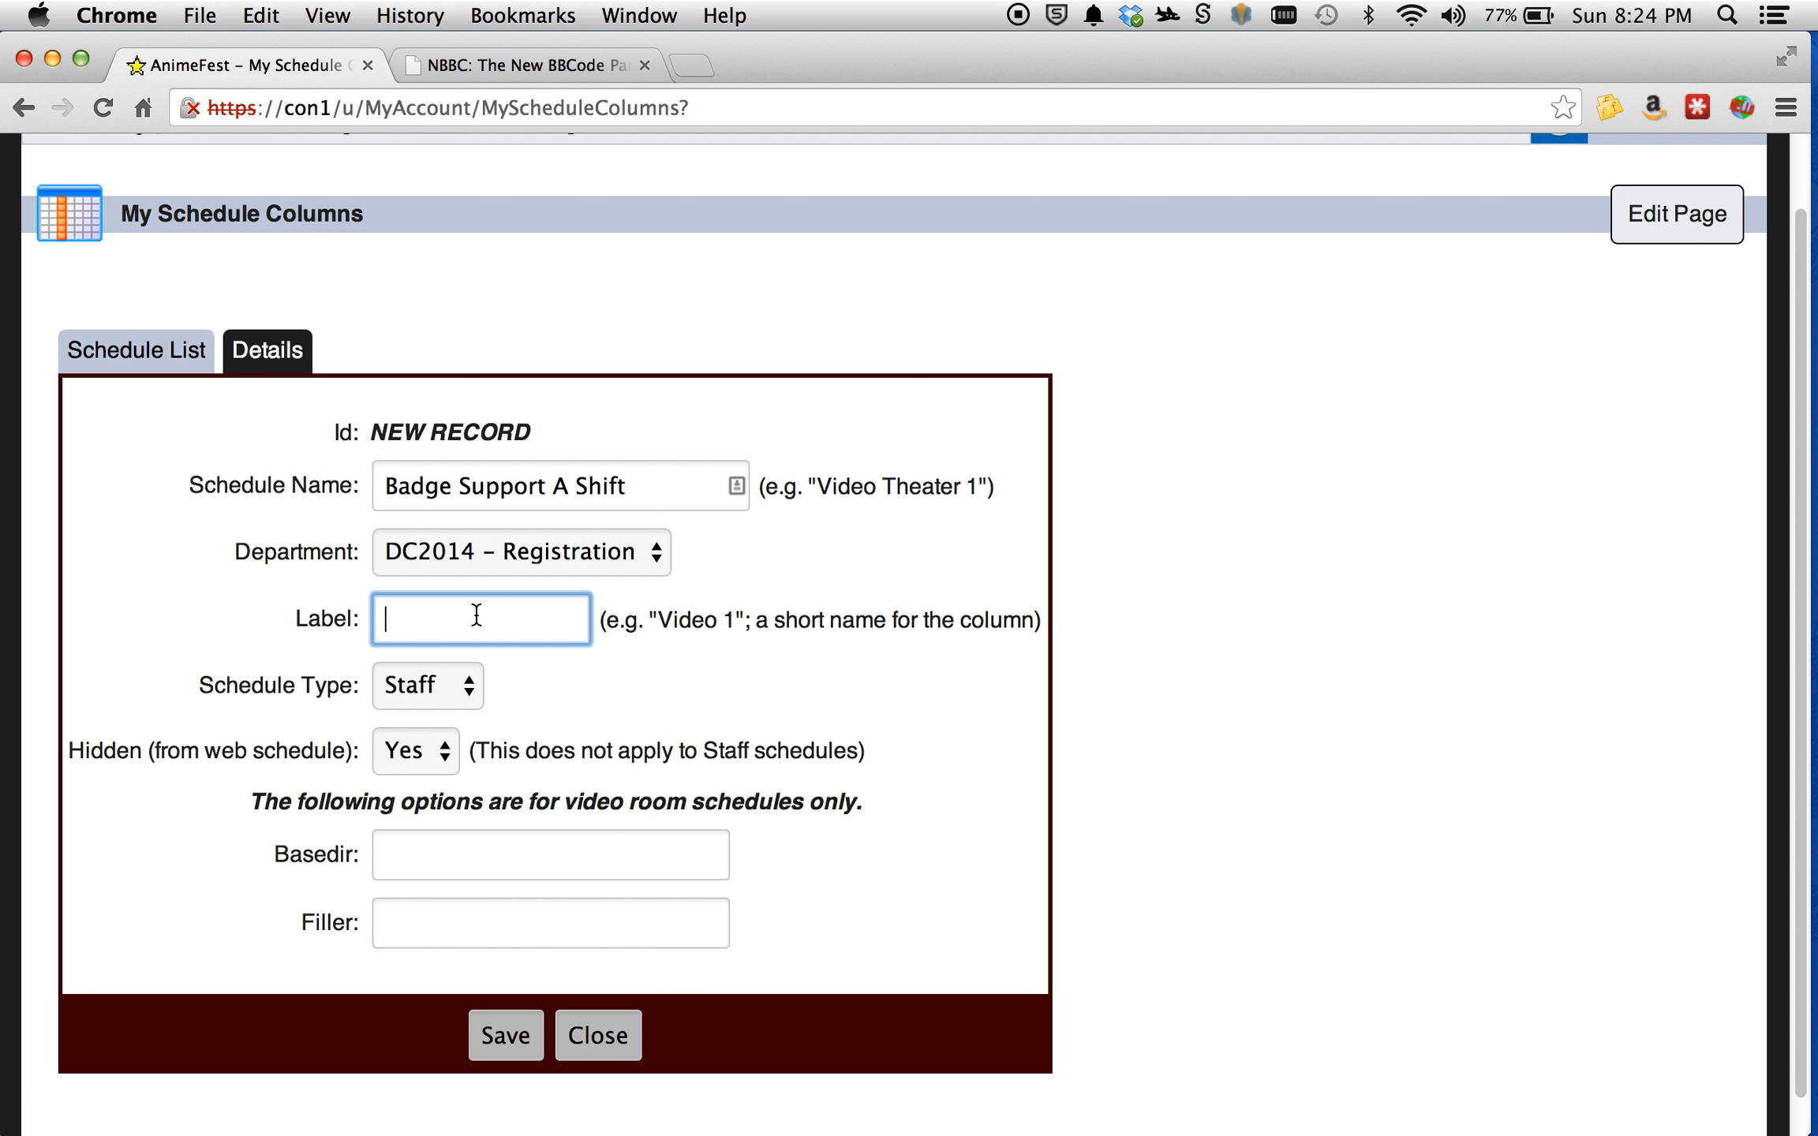
text(Support A)
Keep the schedule type as Staff, save the Badge Support A Shift record and close it.
click(449, 684)
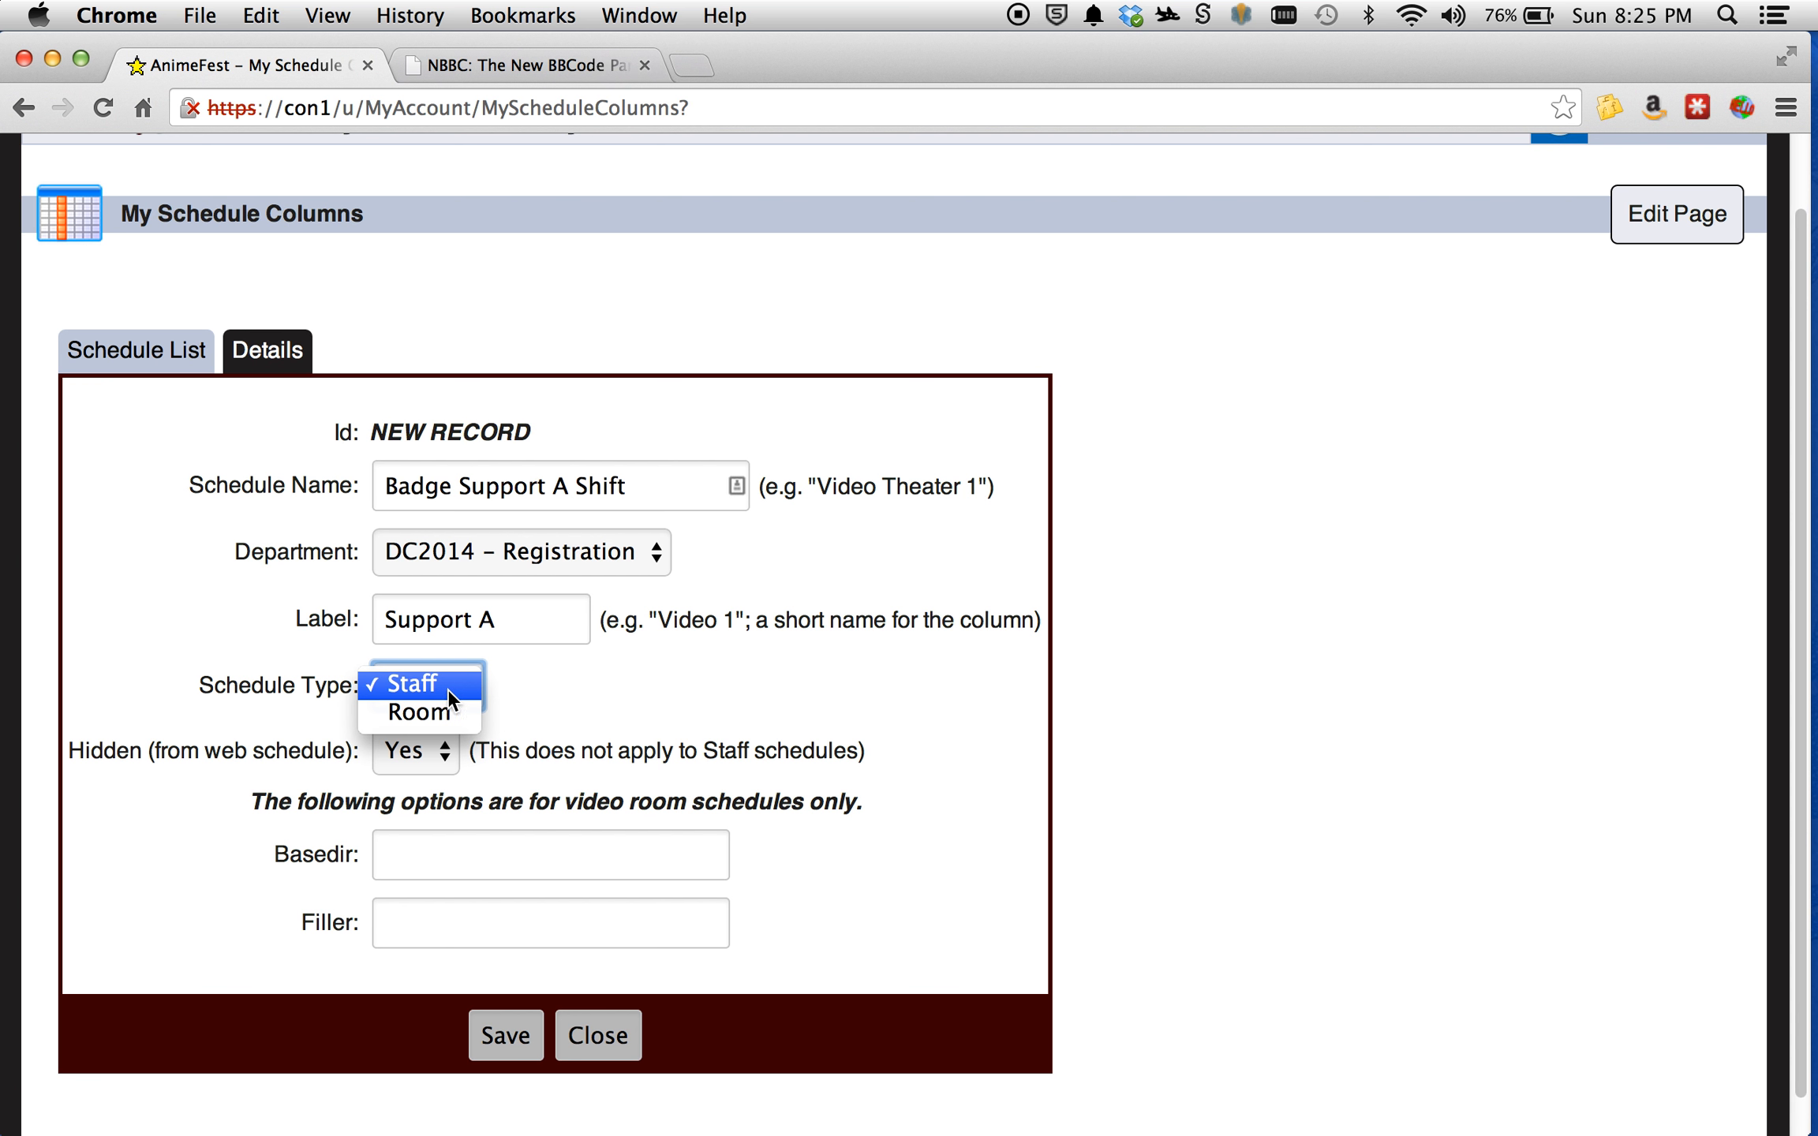
click(521, 688)
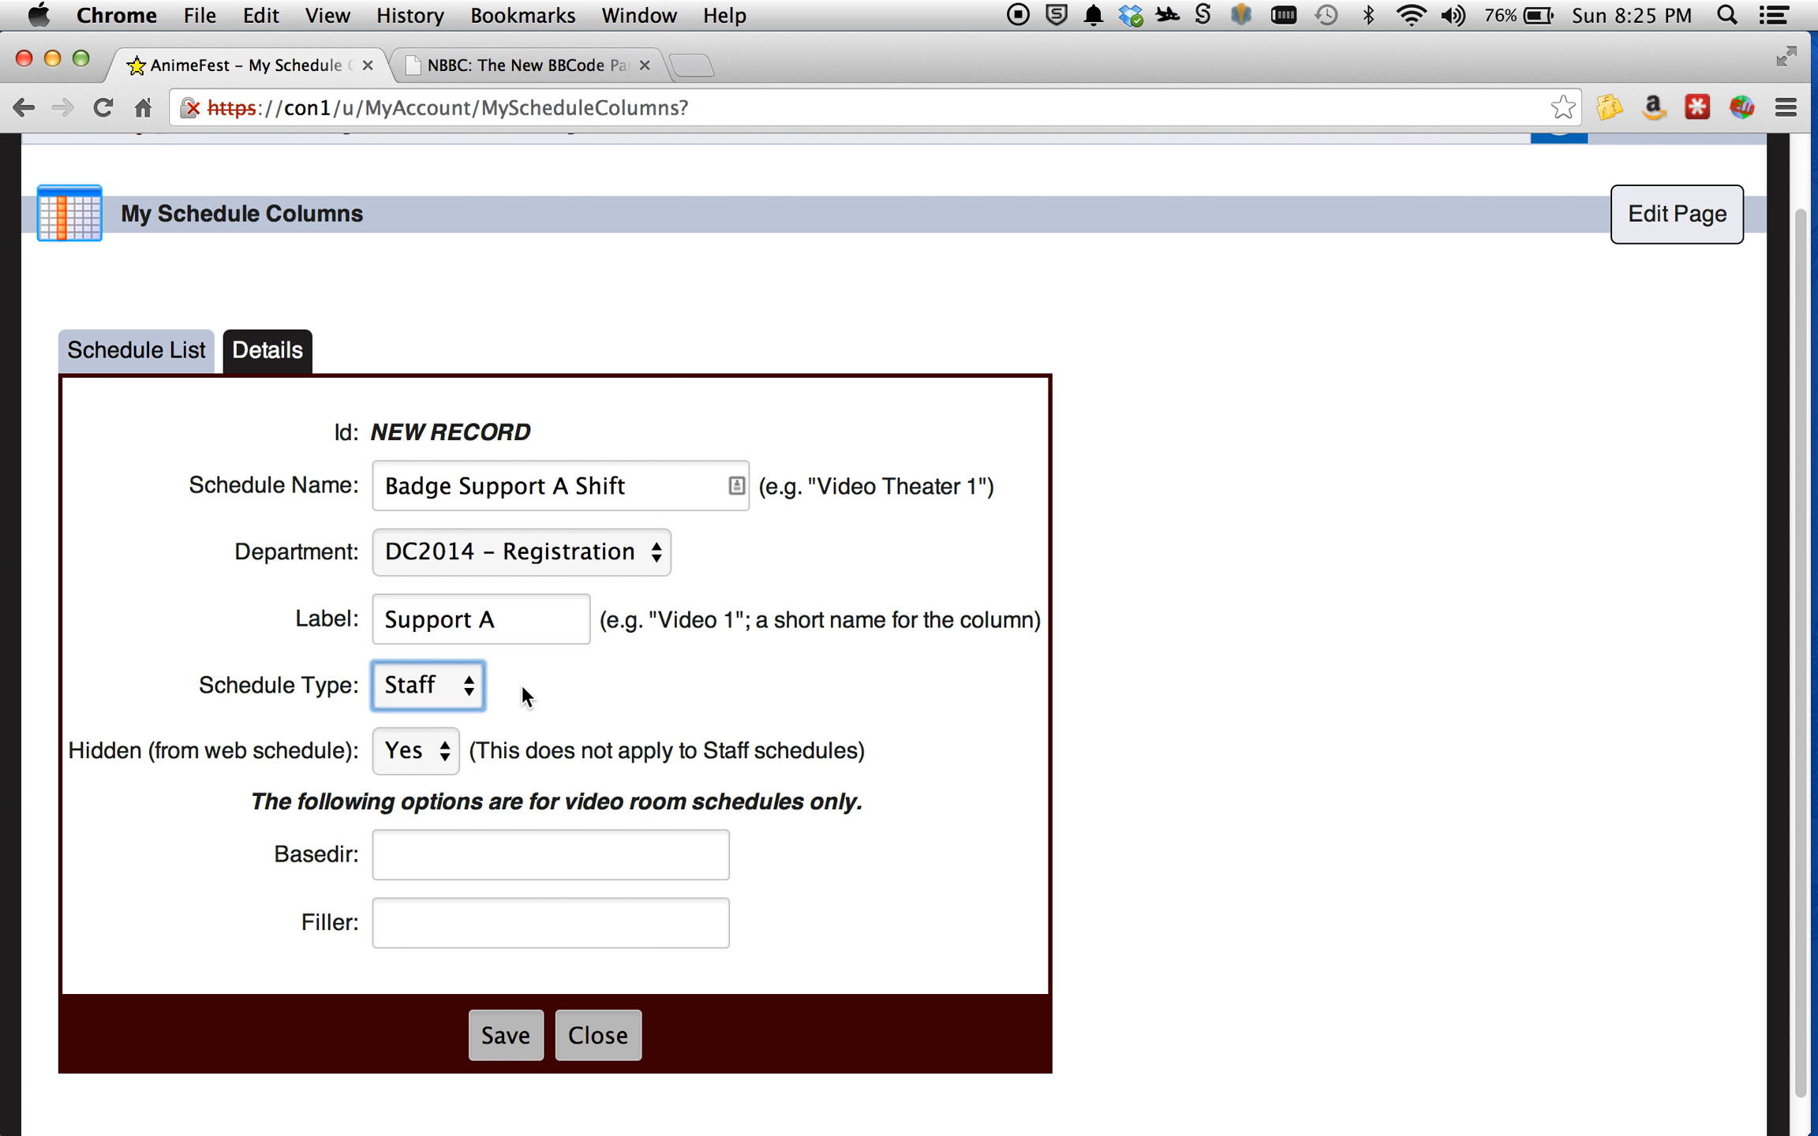
click(504, 1042)
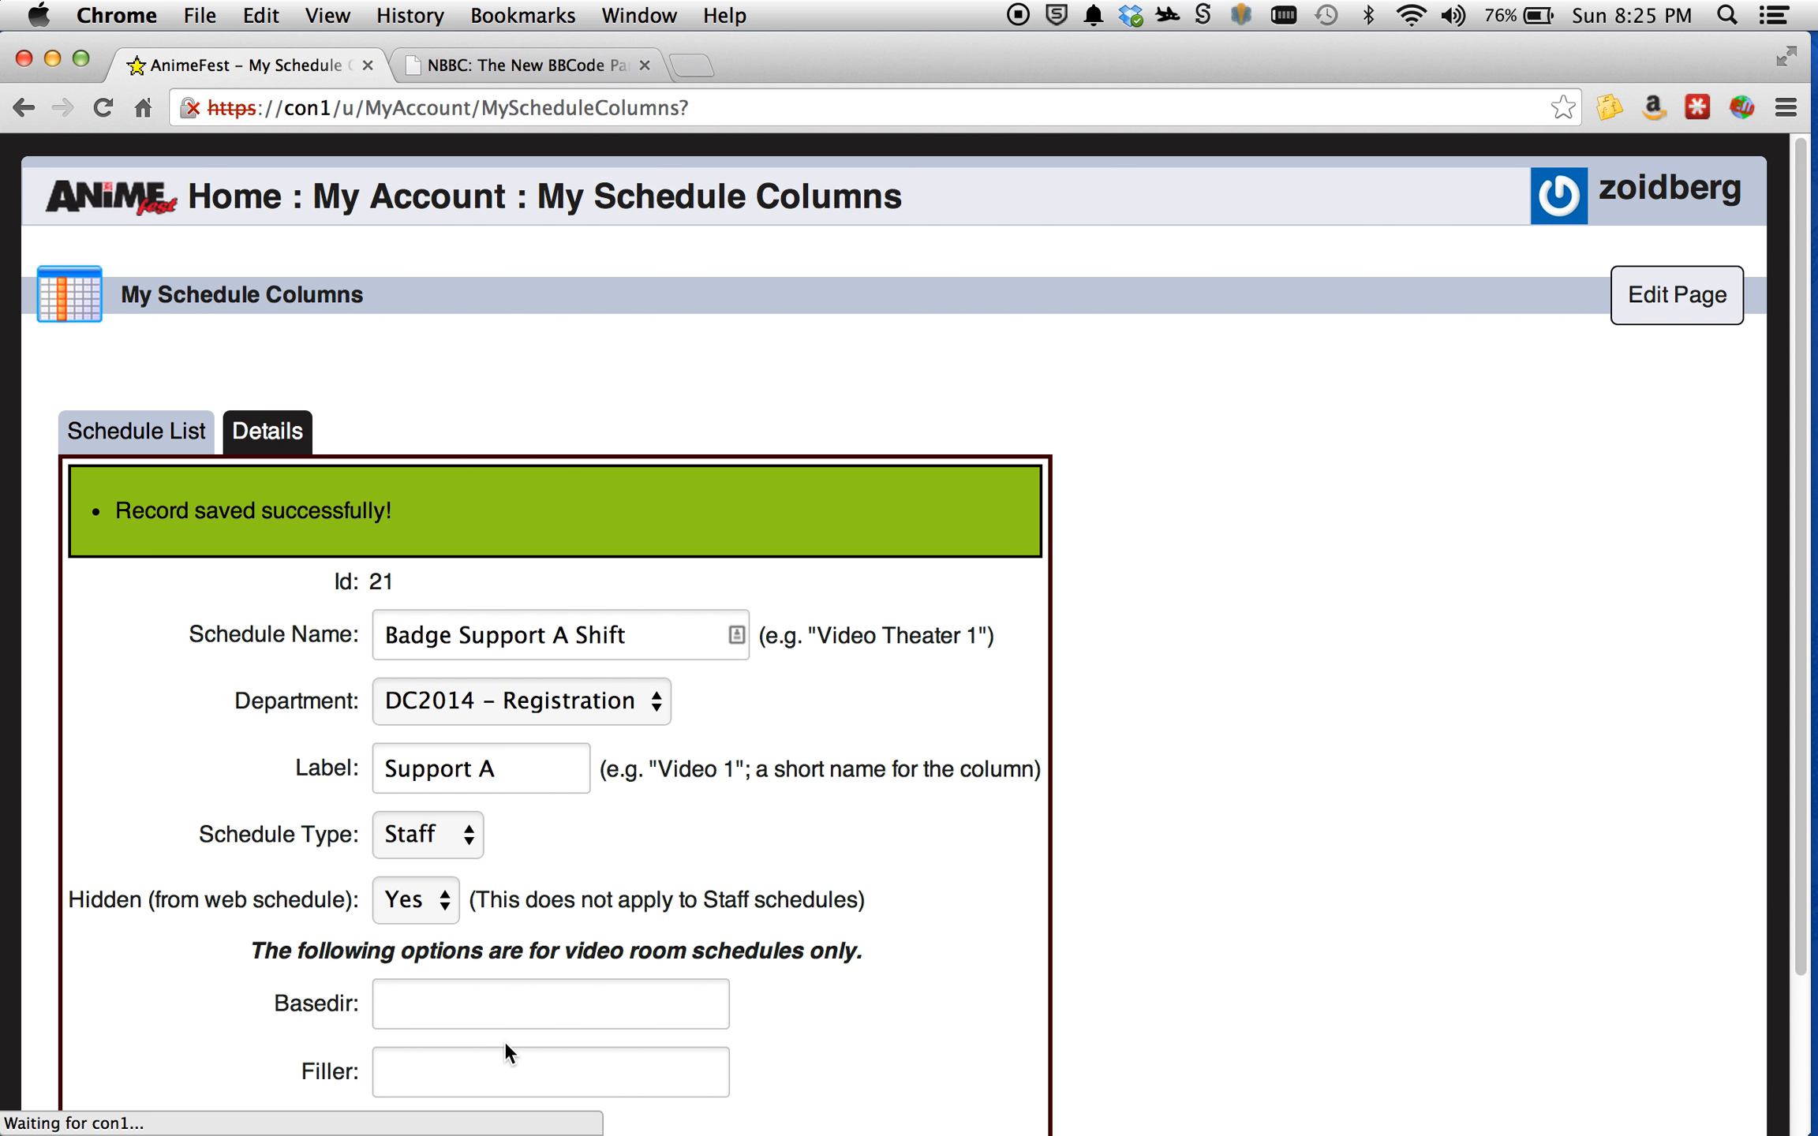
scroll(555, 584, down, 5)
click(598, 999)
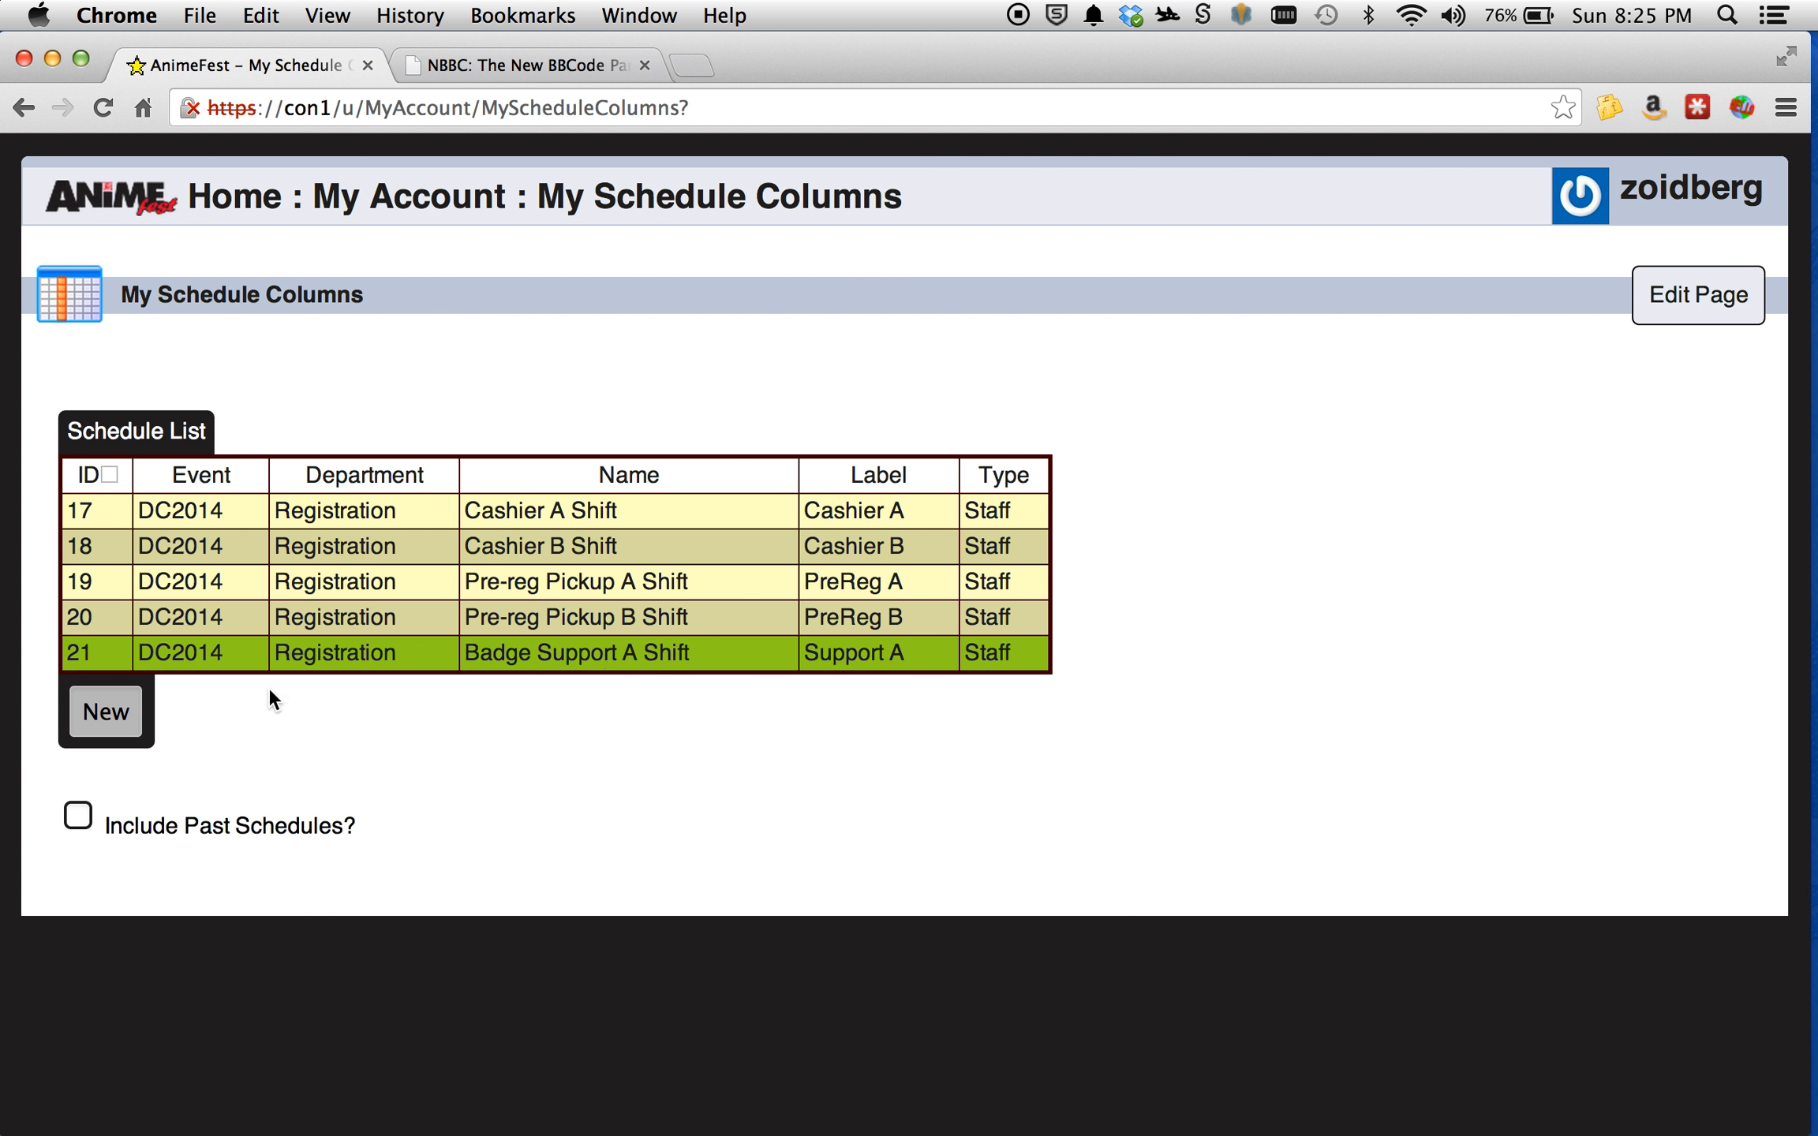
Start another new schedule column record and name it "Badge Support B Shift".
click(89, 722)
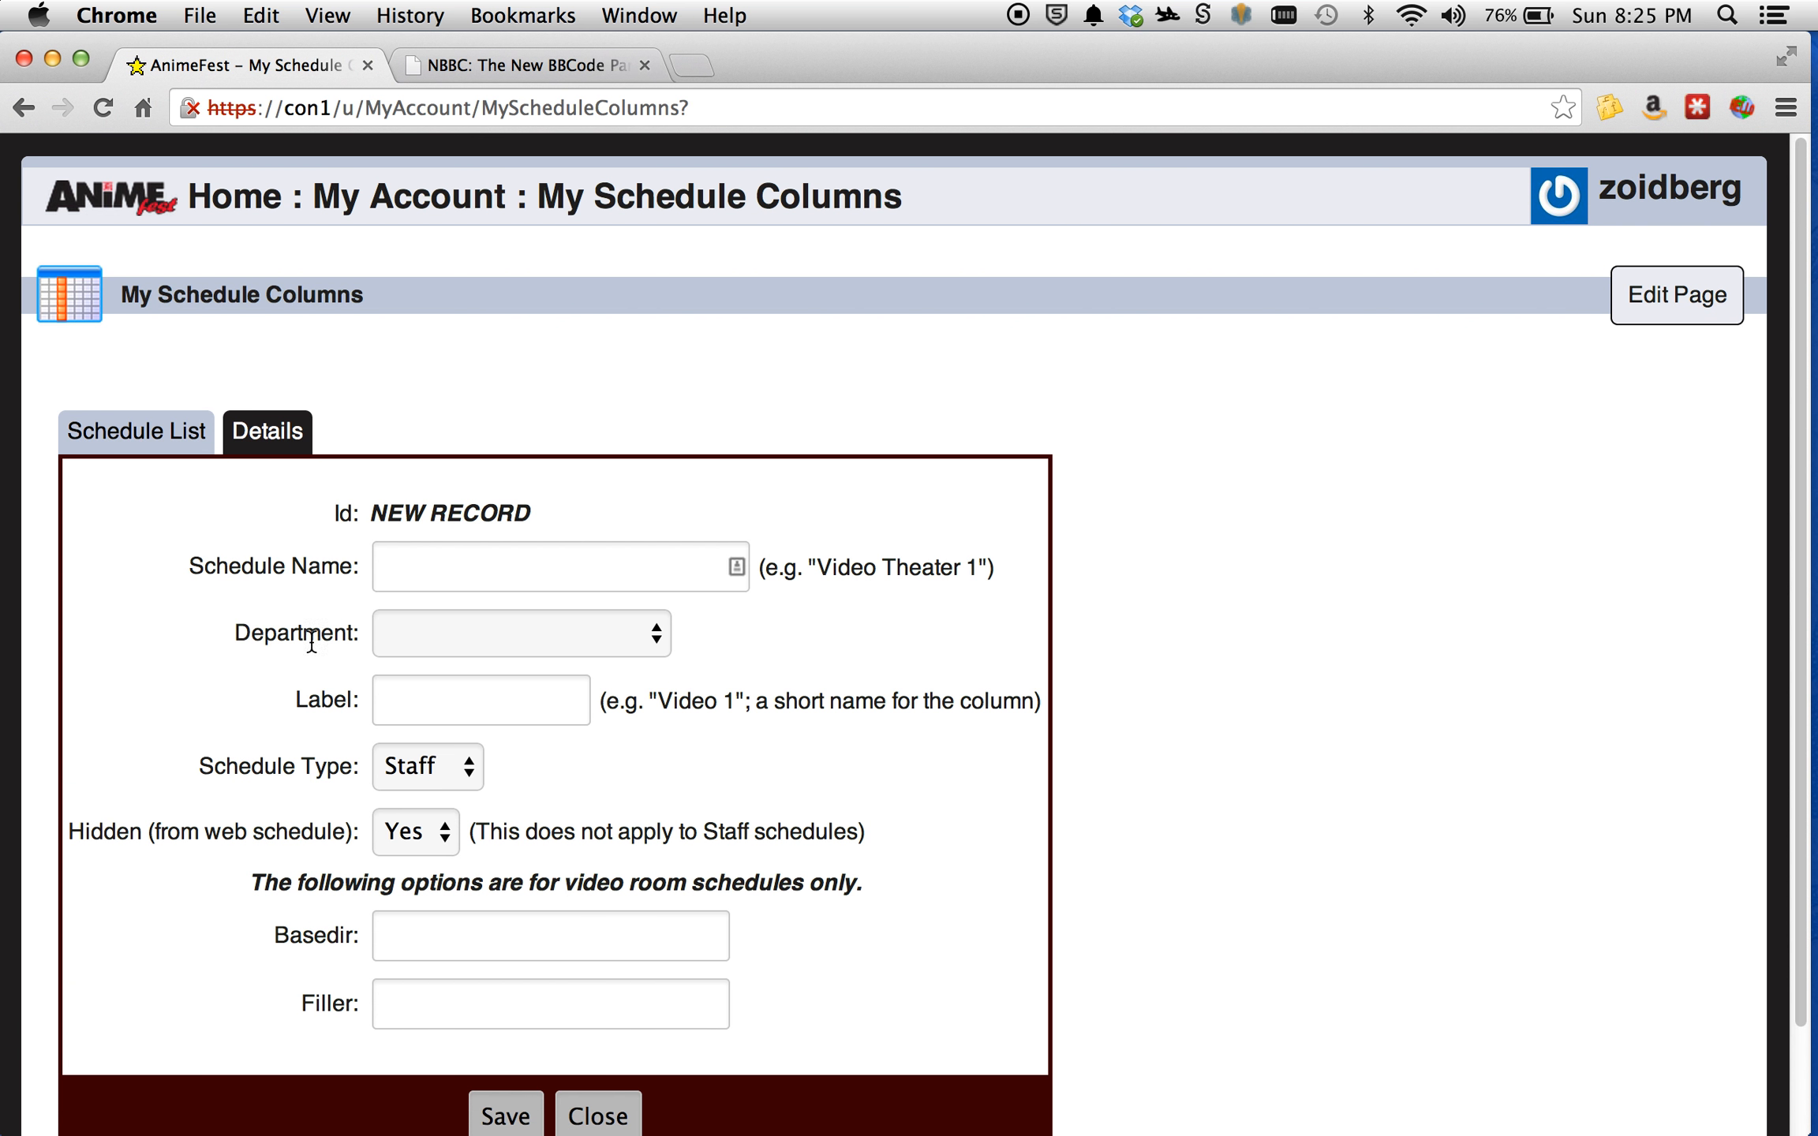
click(477, 568)
text(Bad)
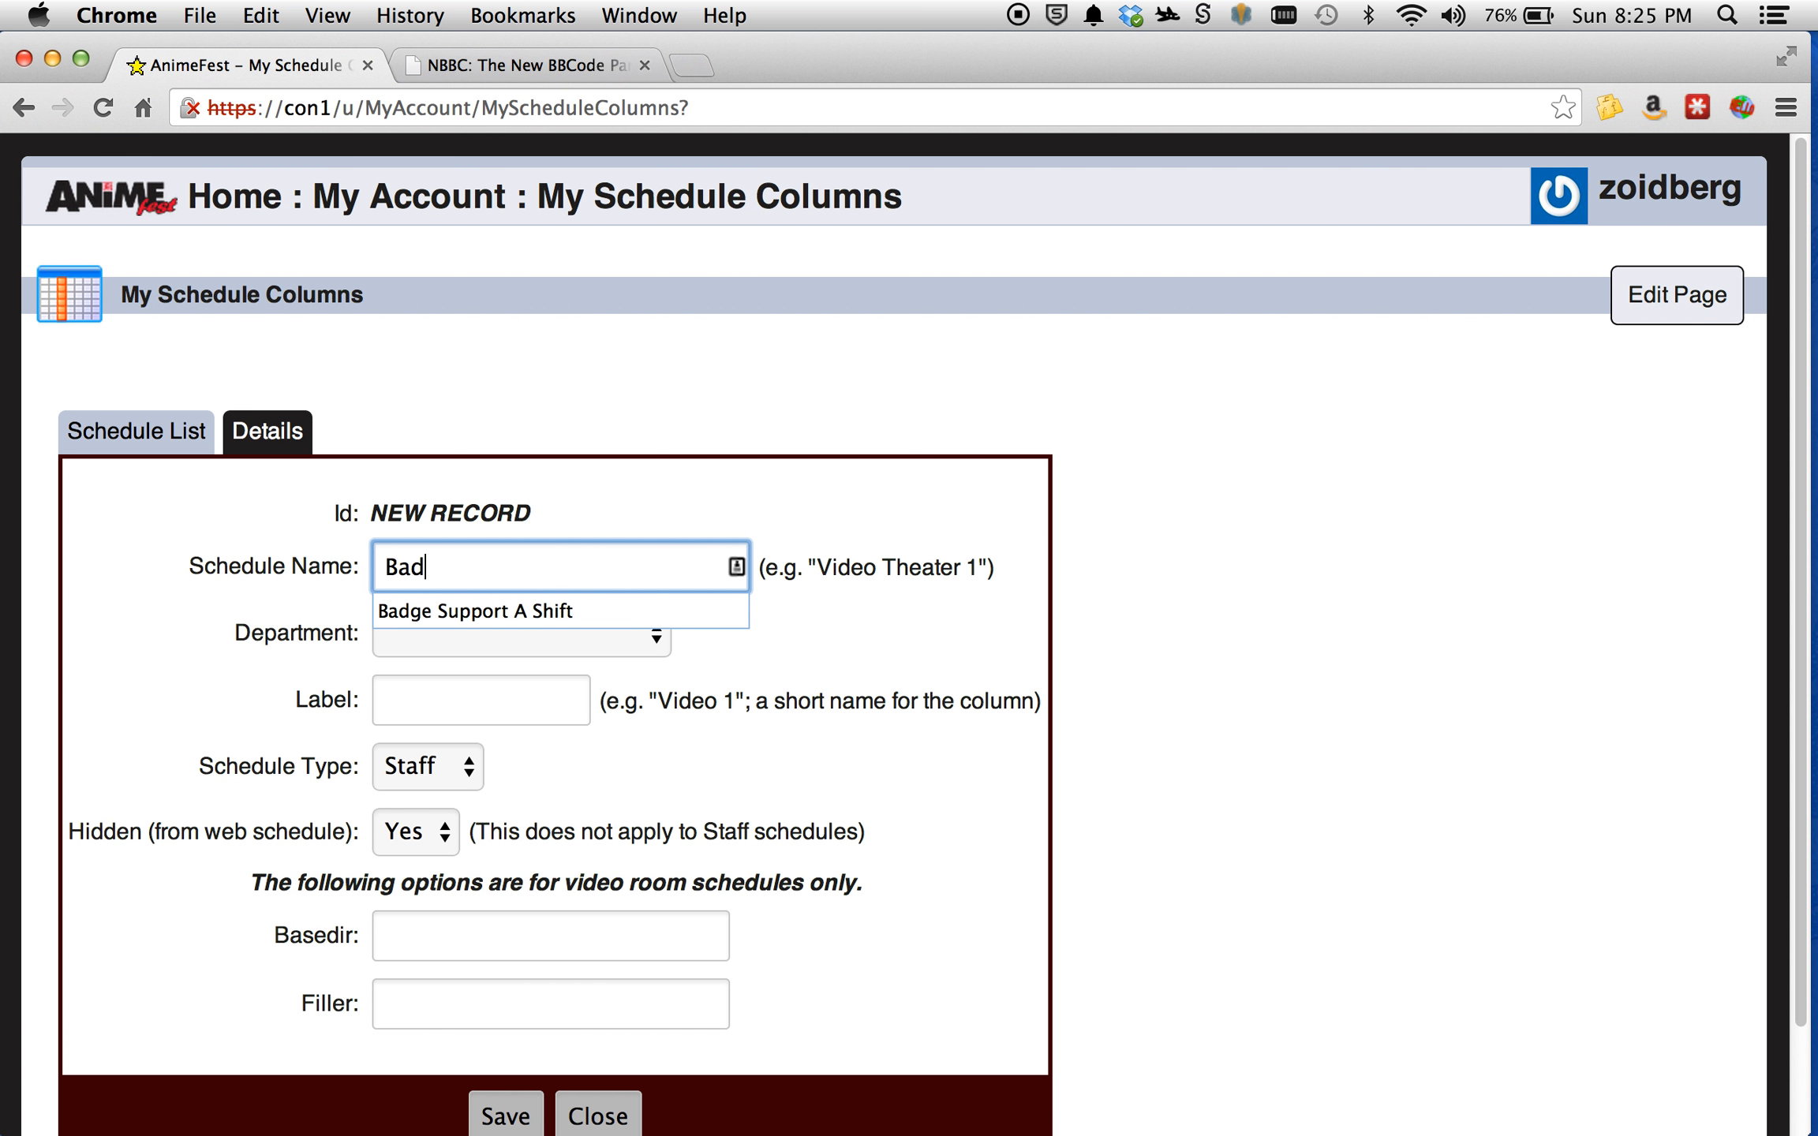
click(520, 608)
double_click(561, 566)
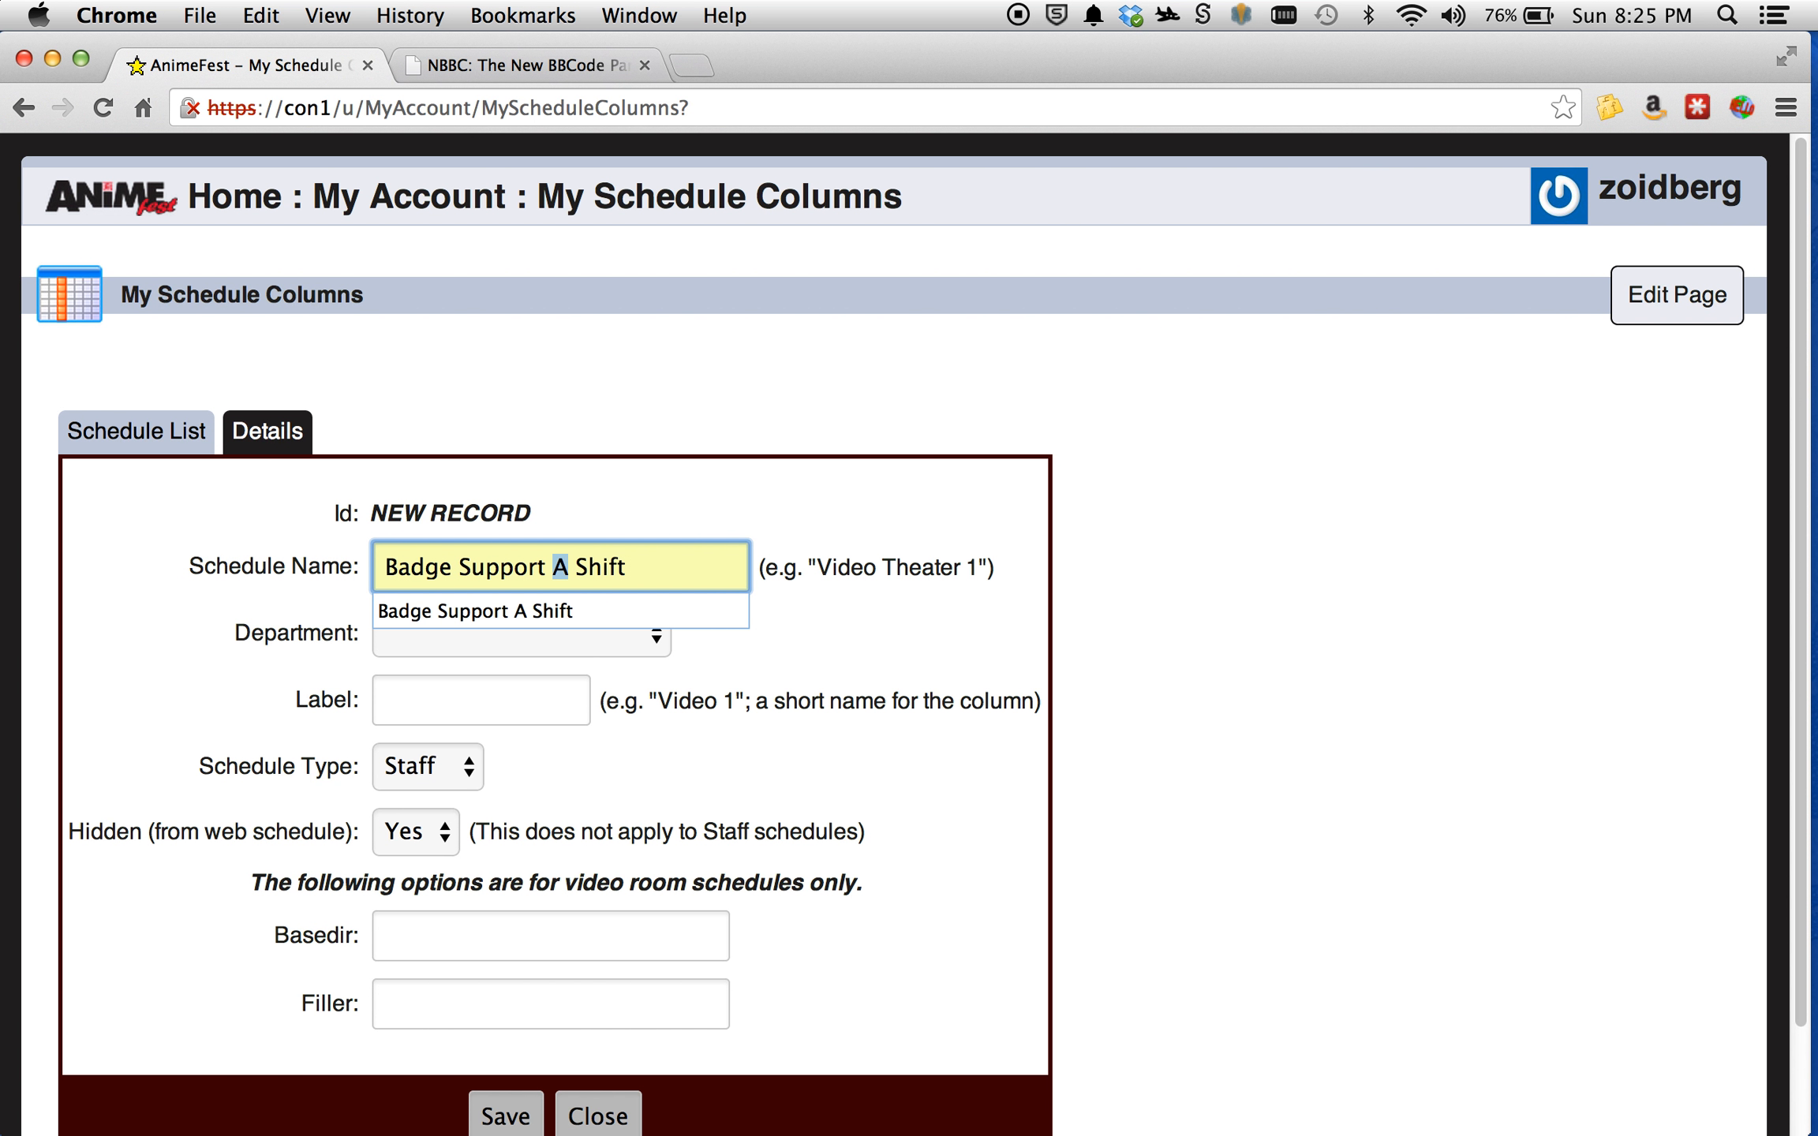
text(B)
Assign the Badge Support B Shift record to the DC2014 - Registration department and label it "Support B".
click(552, 631)
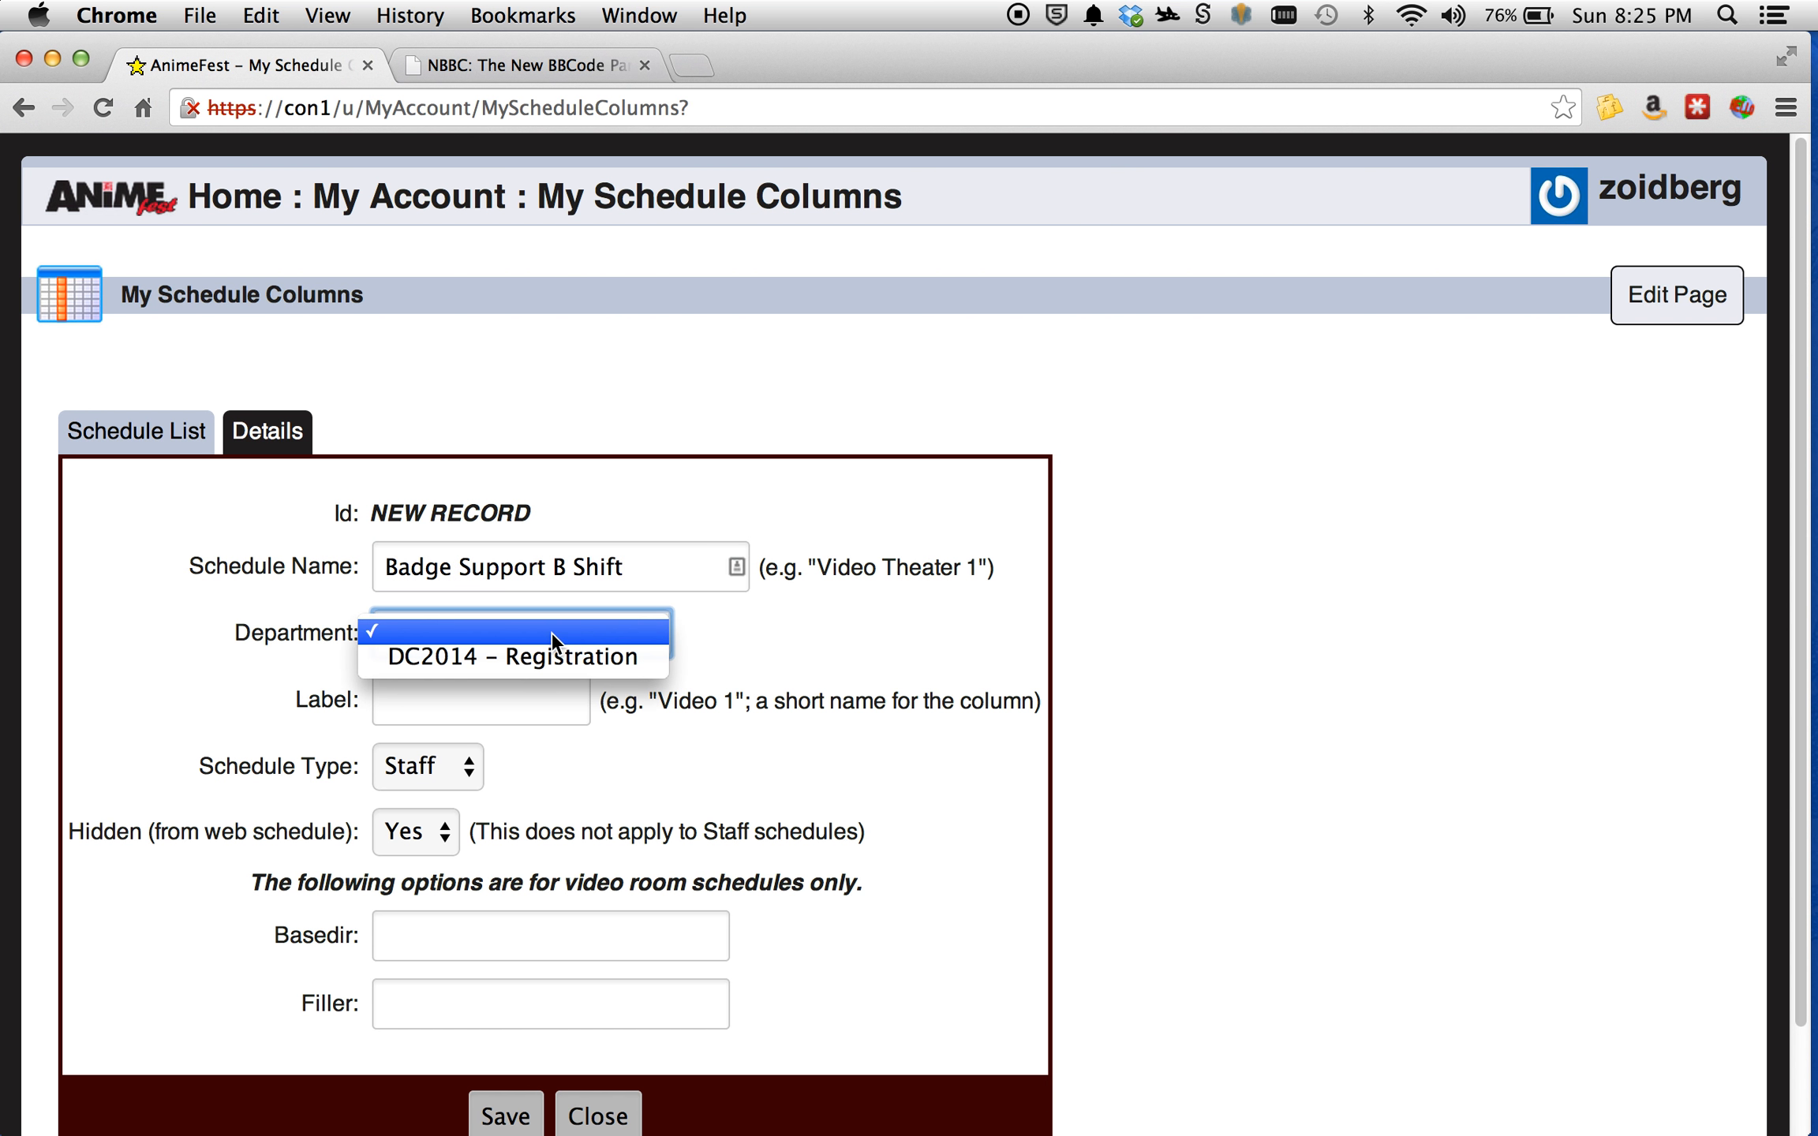
click(505, 657)
click(489, 683)
text(Su)
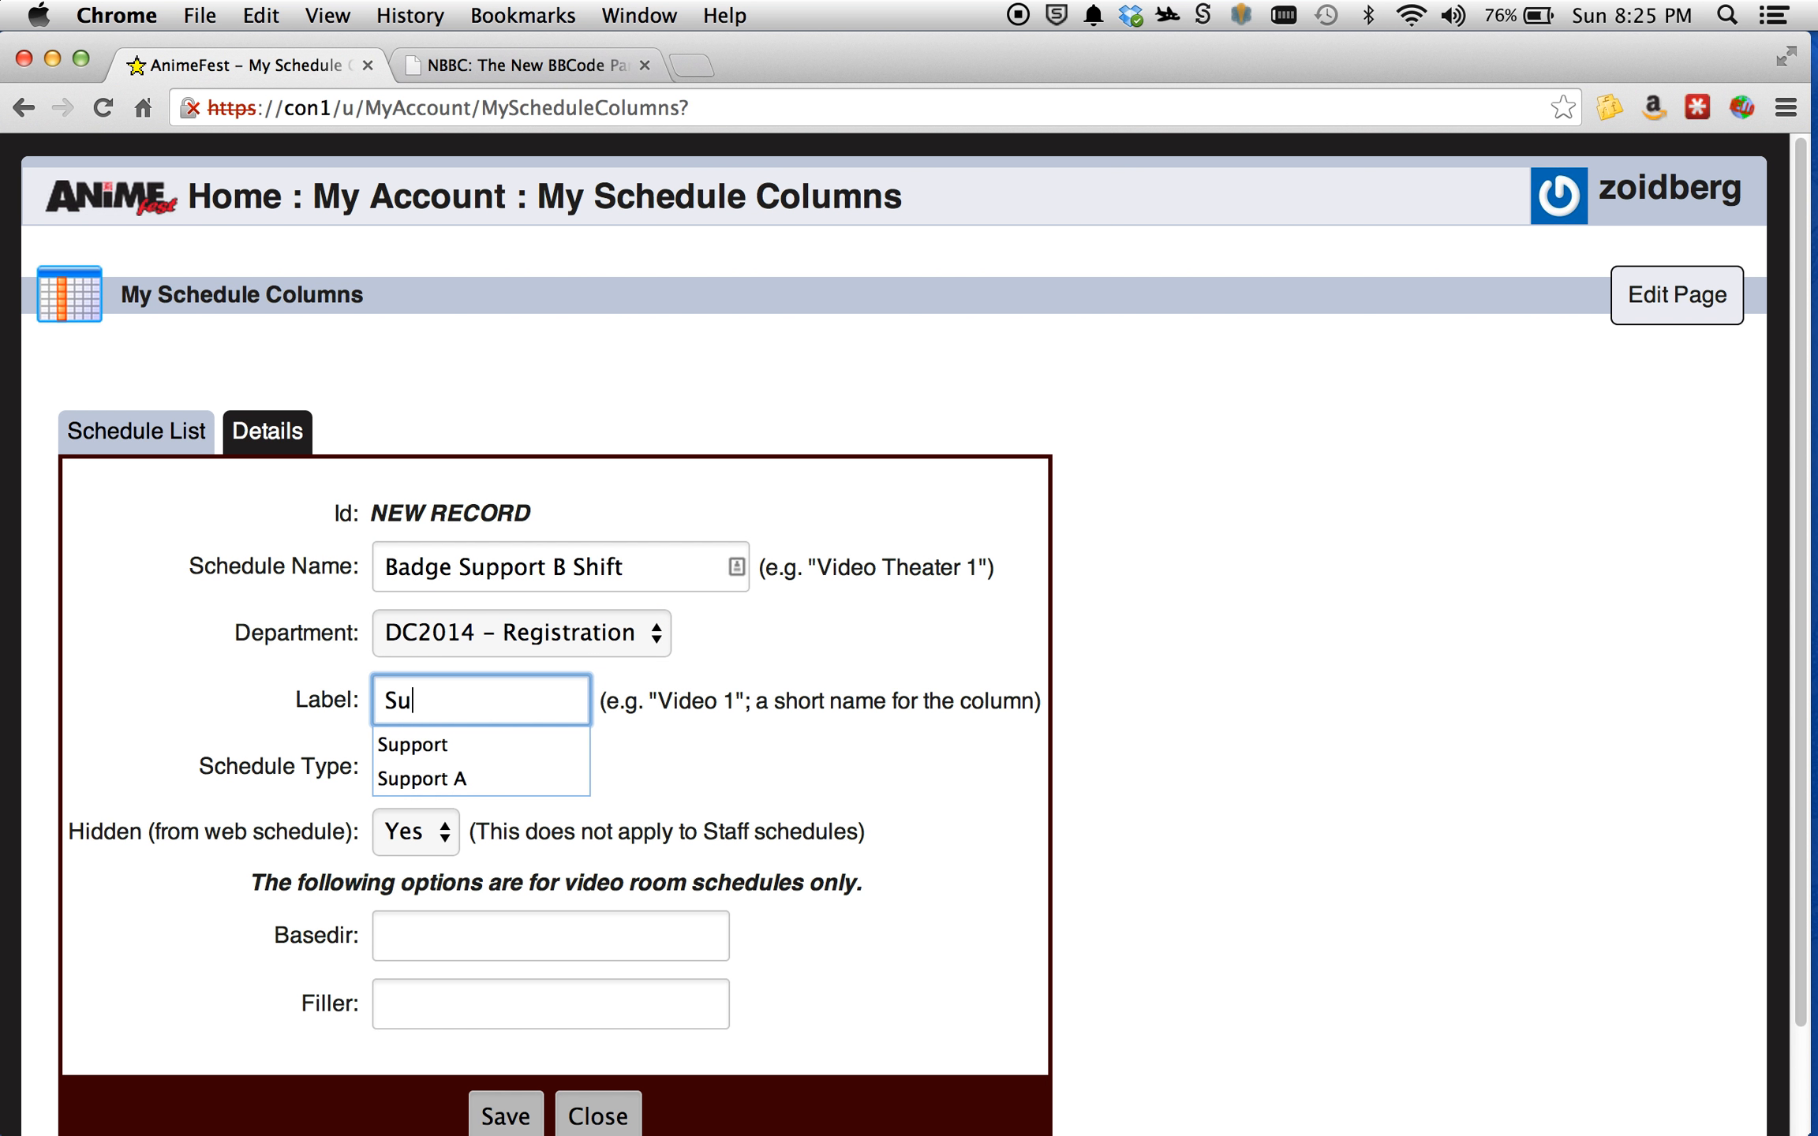
text(pport B)
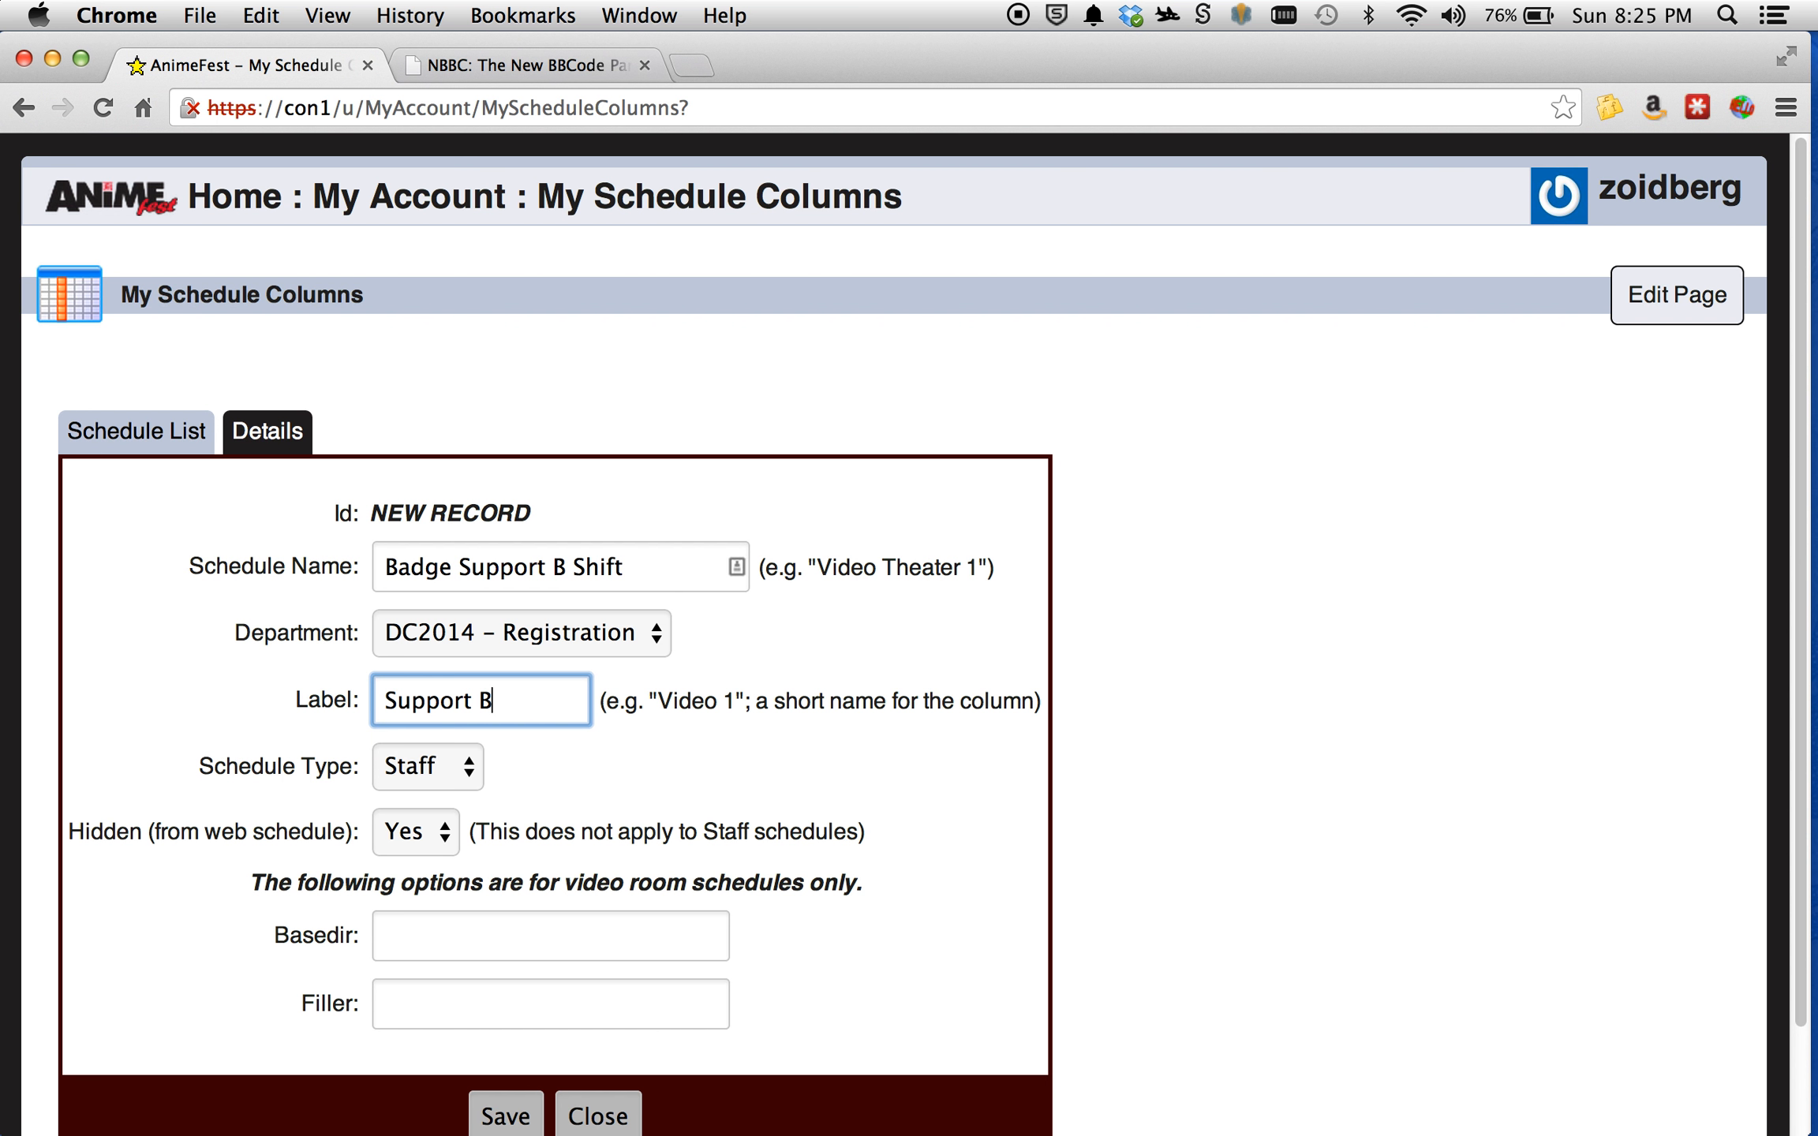
Save the Badge Support B Shift record and return to the schedule list.
click(541, 749)
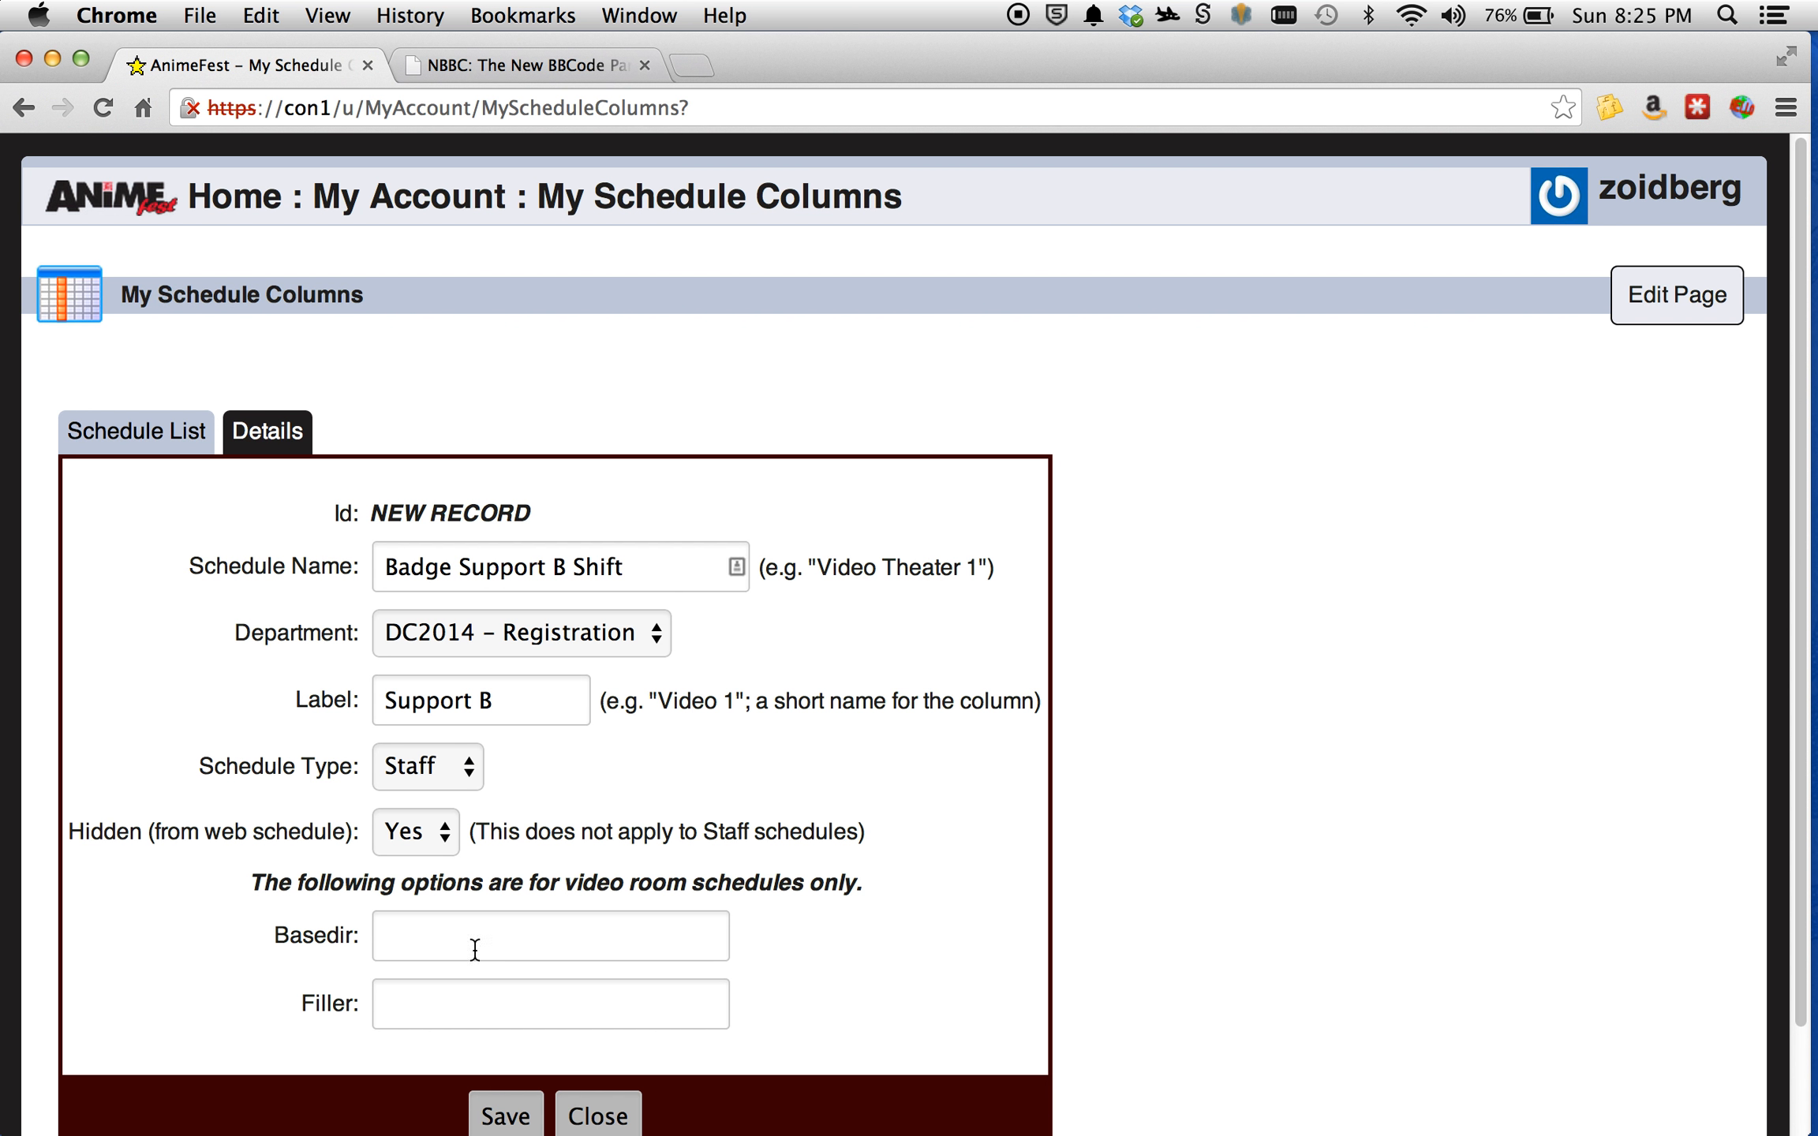
click(503, 1116)
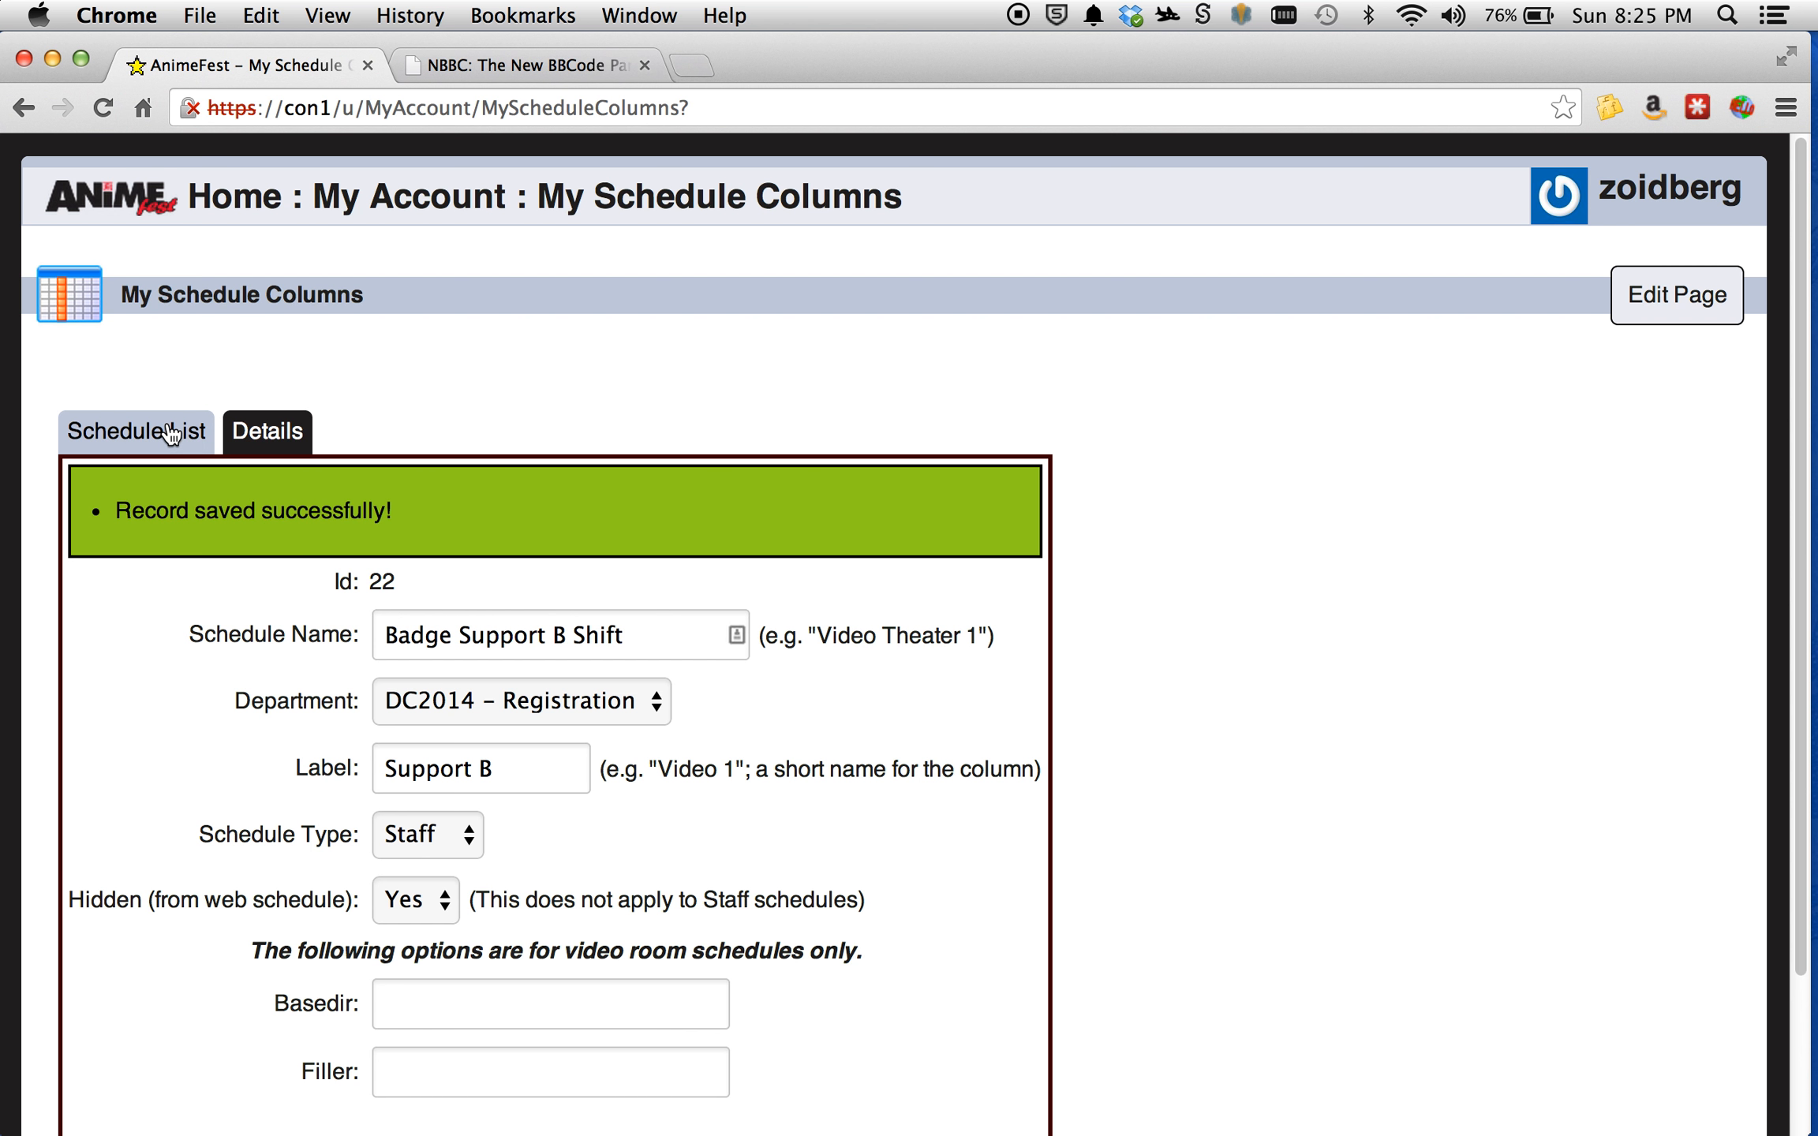
click(169, 432)
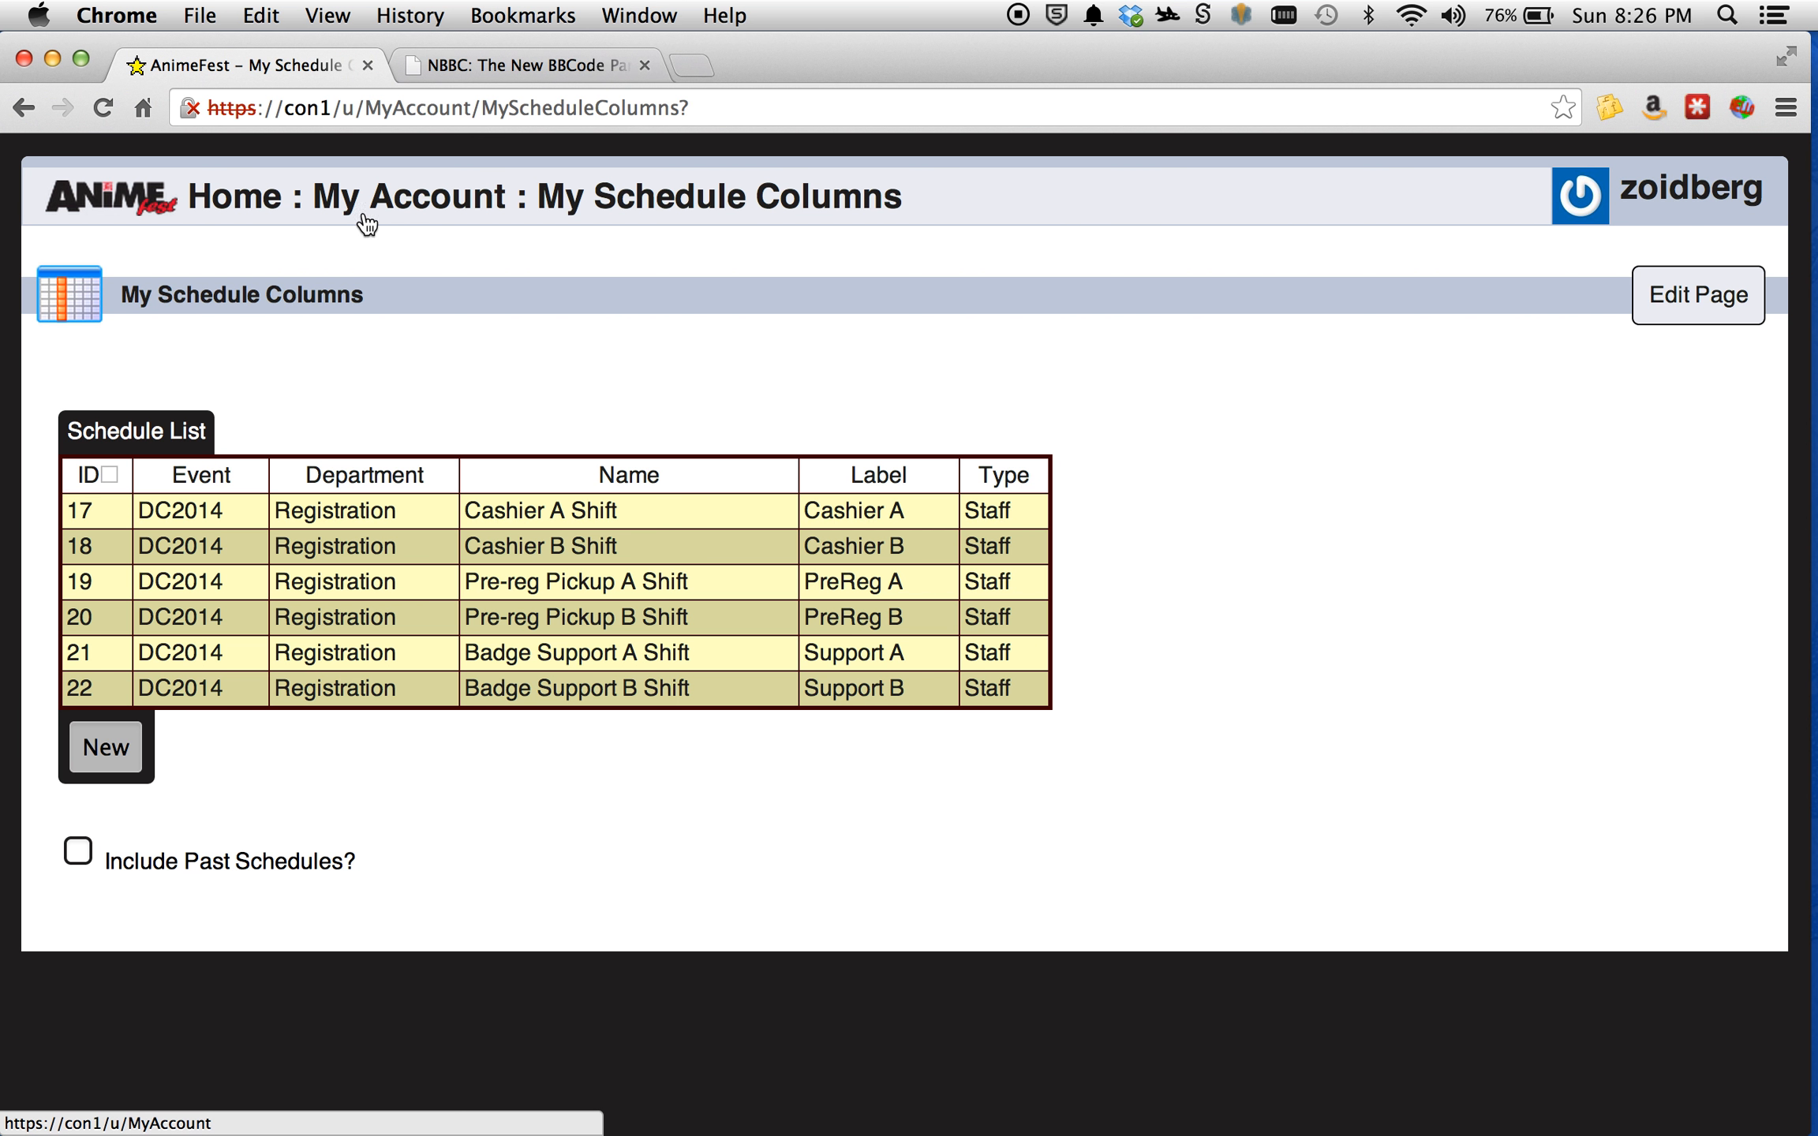
From My Departments, open the staff schedule of DC2014 - Registration for editing.
click(413, 199)
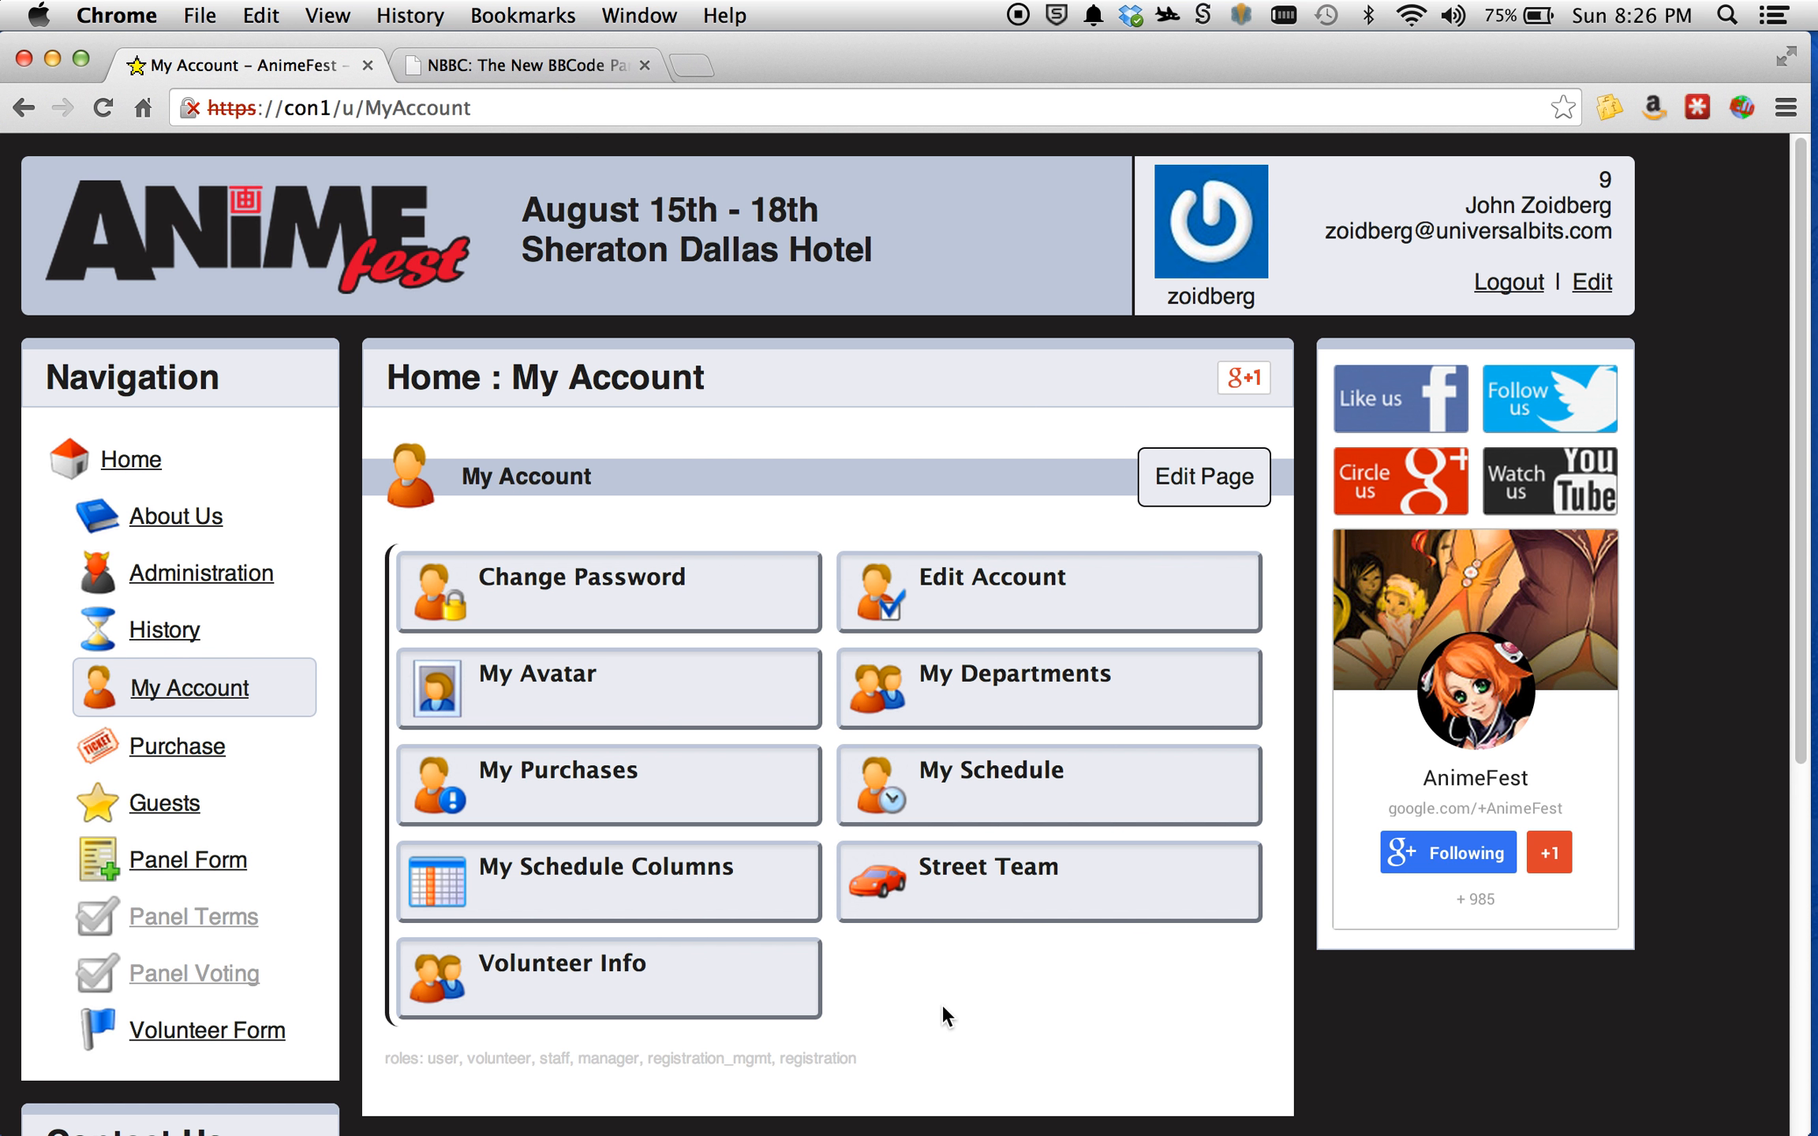
click(981, 697)
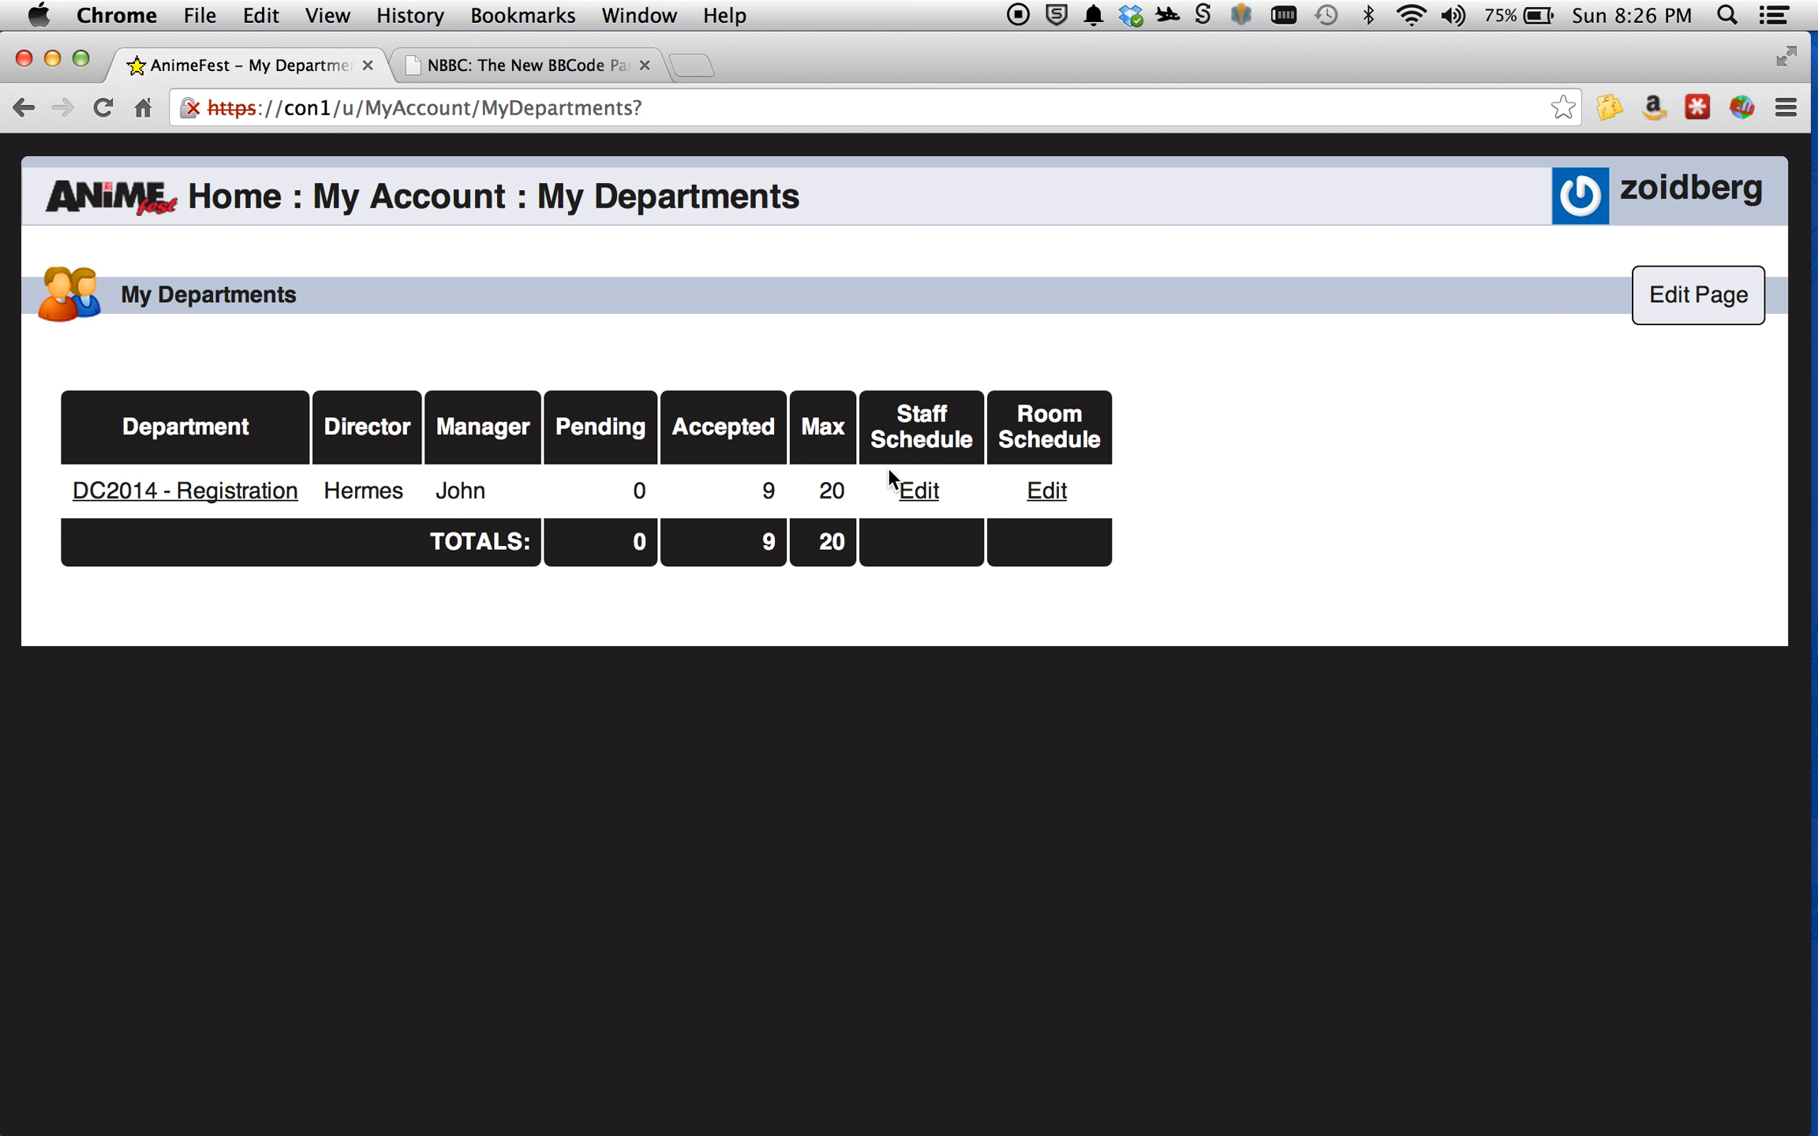
click(924, 498)
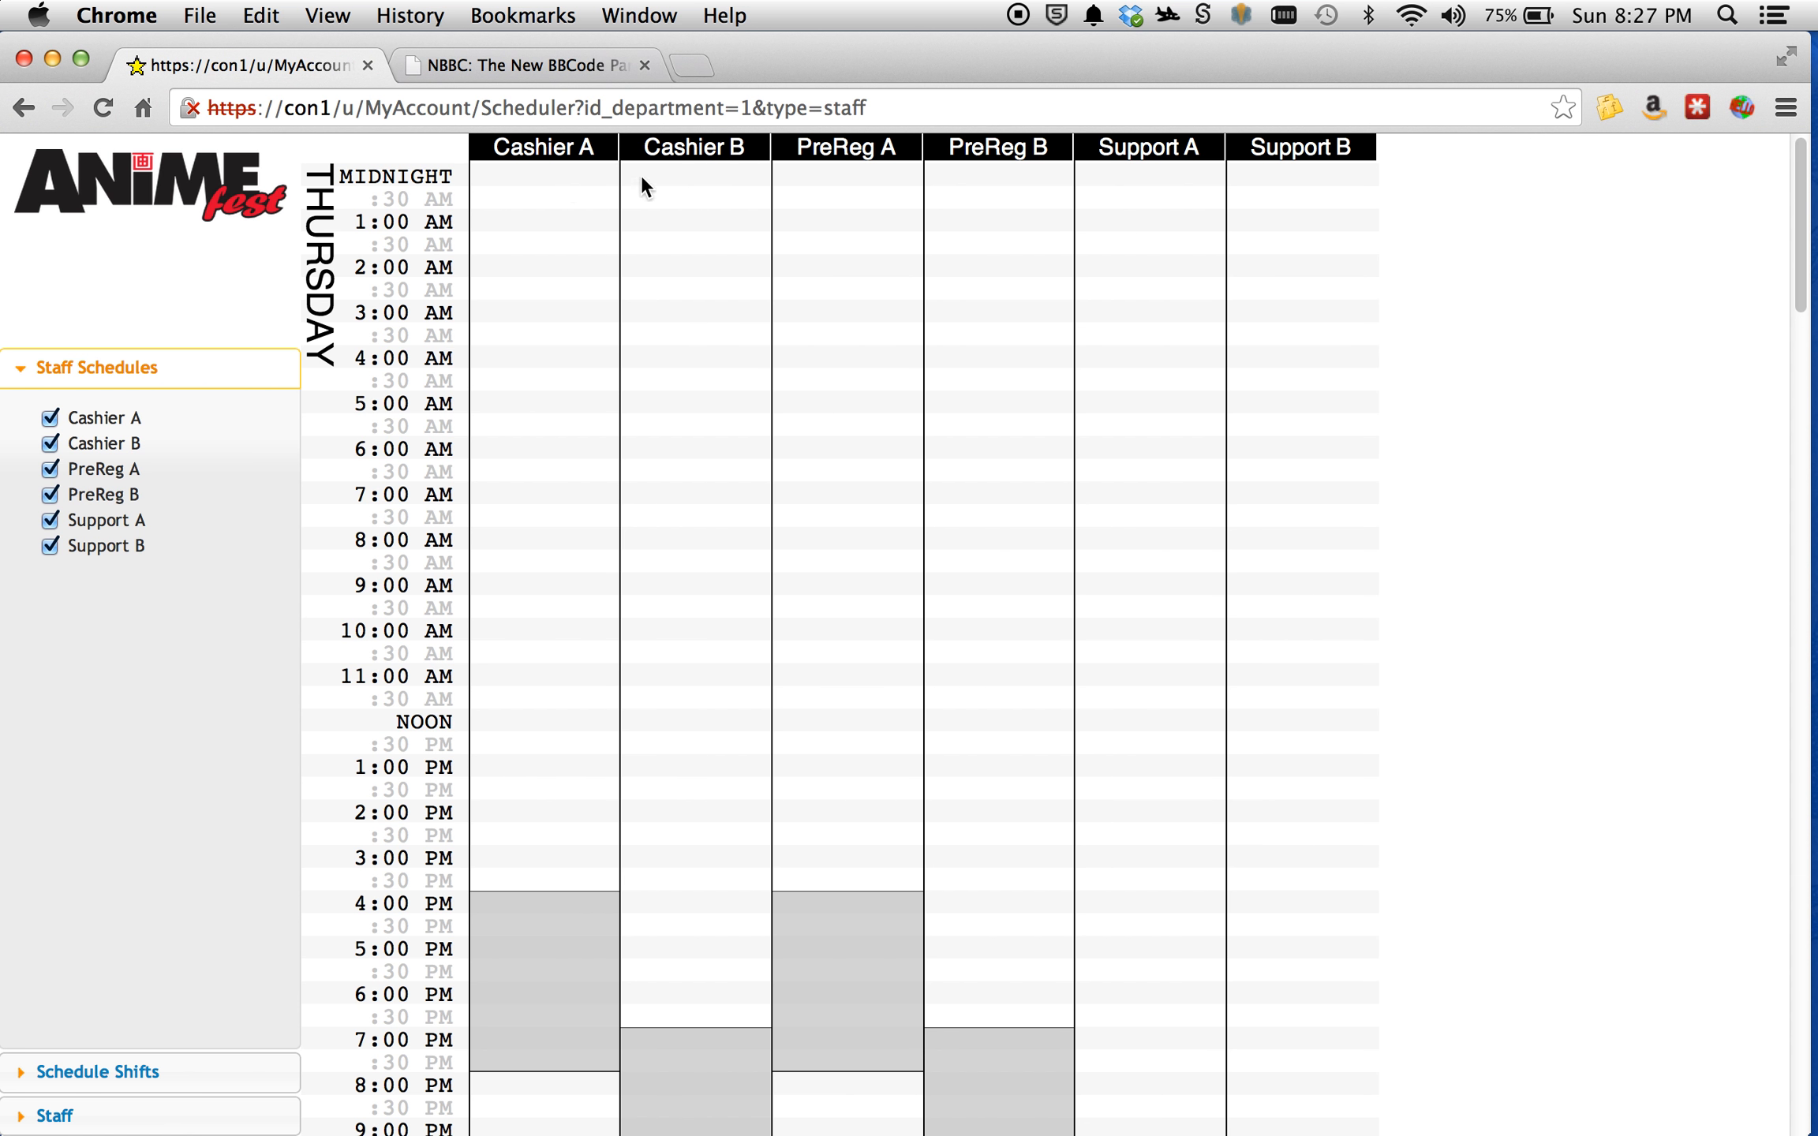
Examine the staff schedule grid through all the event days and return to Thursday.
scroll(981, 592, down, 4)
scroll(982, 592, up, 4)
scroll(426, 497, down, 1)
scroll(426, 497, up, 1)
scroll(499, 277, down, 10)
scroll(501, 280, down, 20)
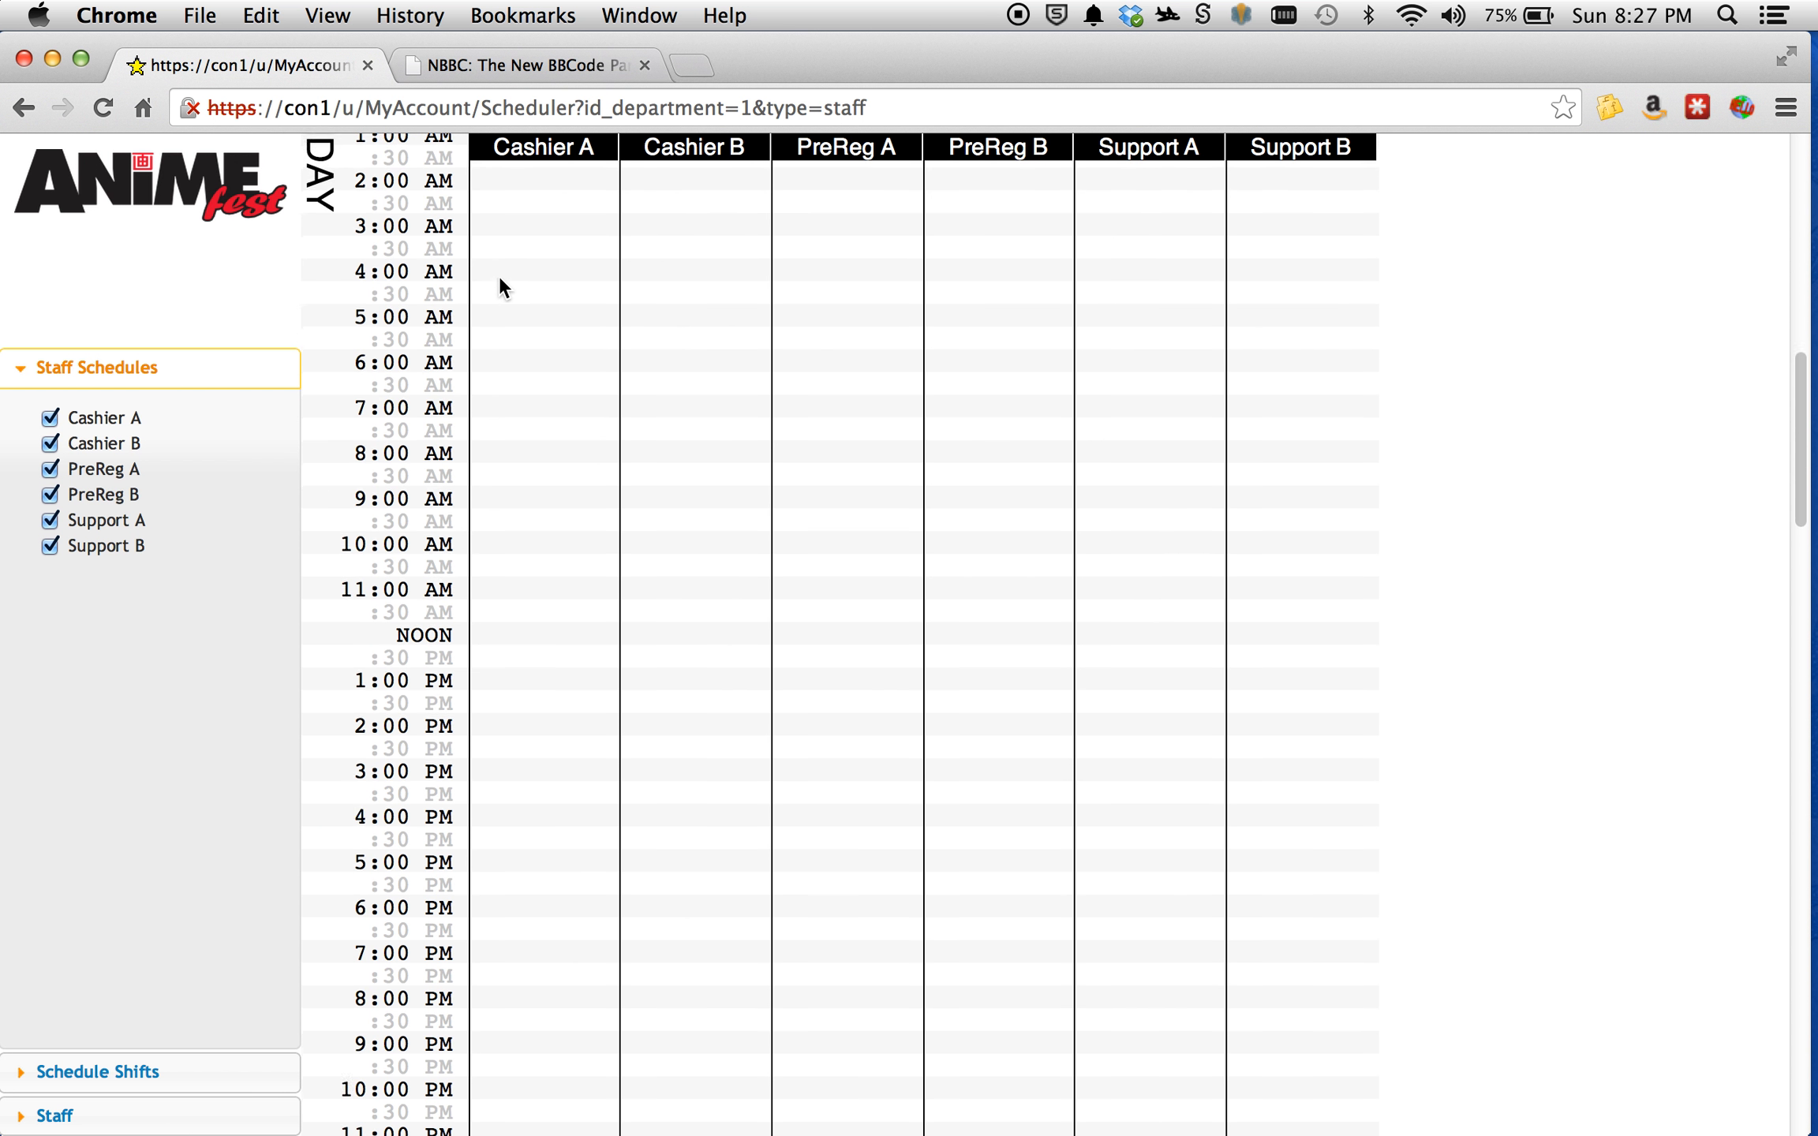
scroll(498, 278, down, 20)
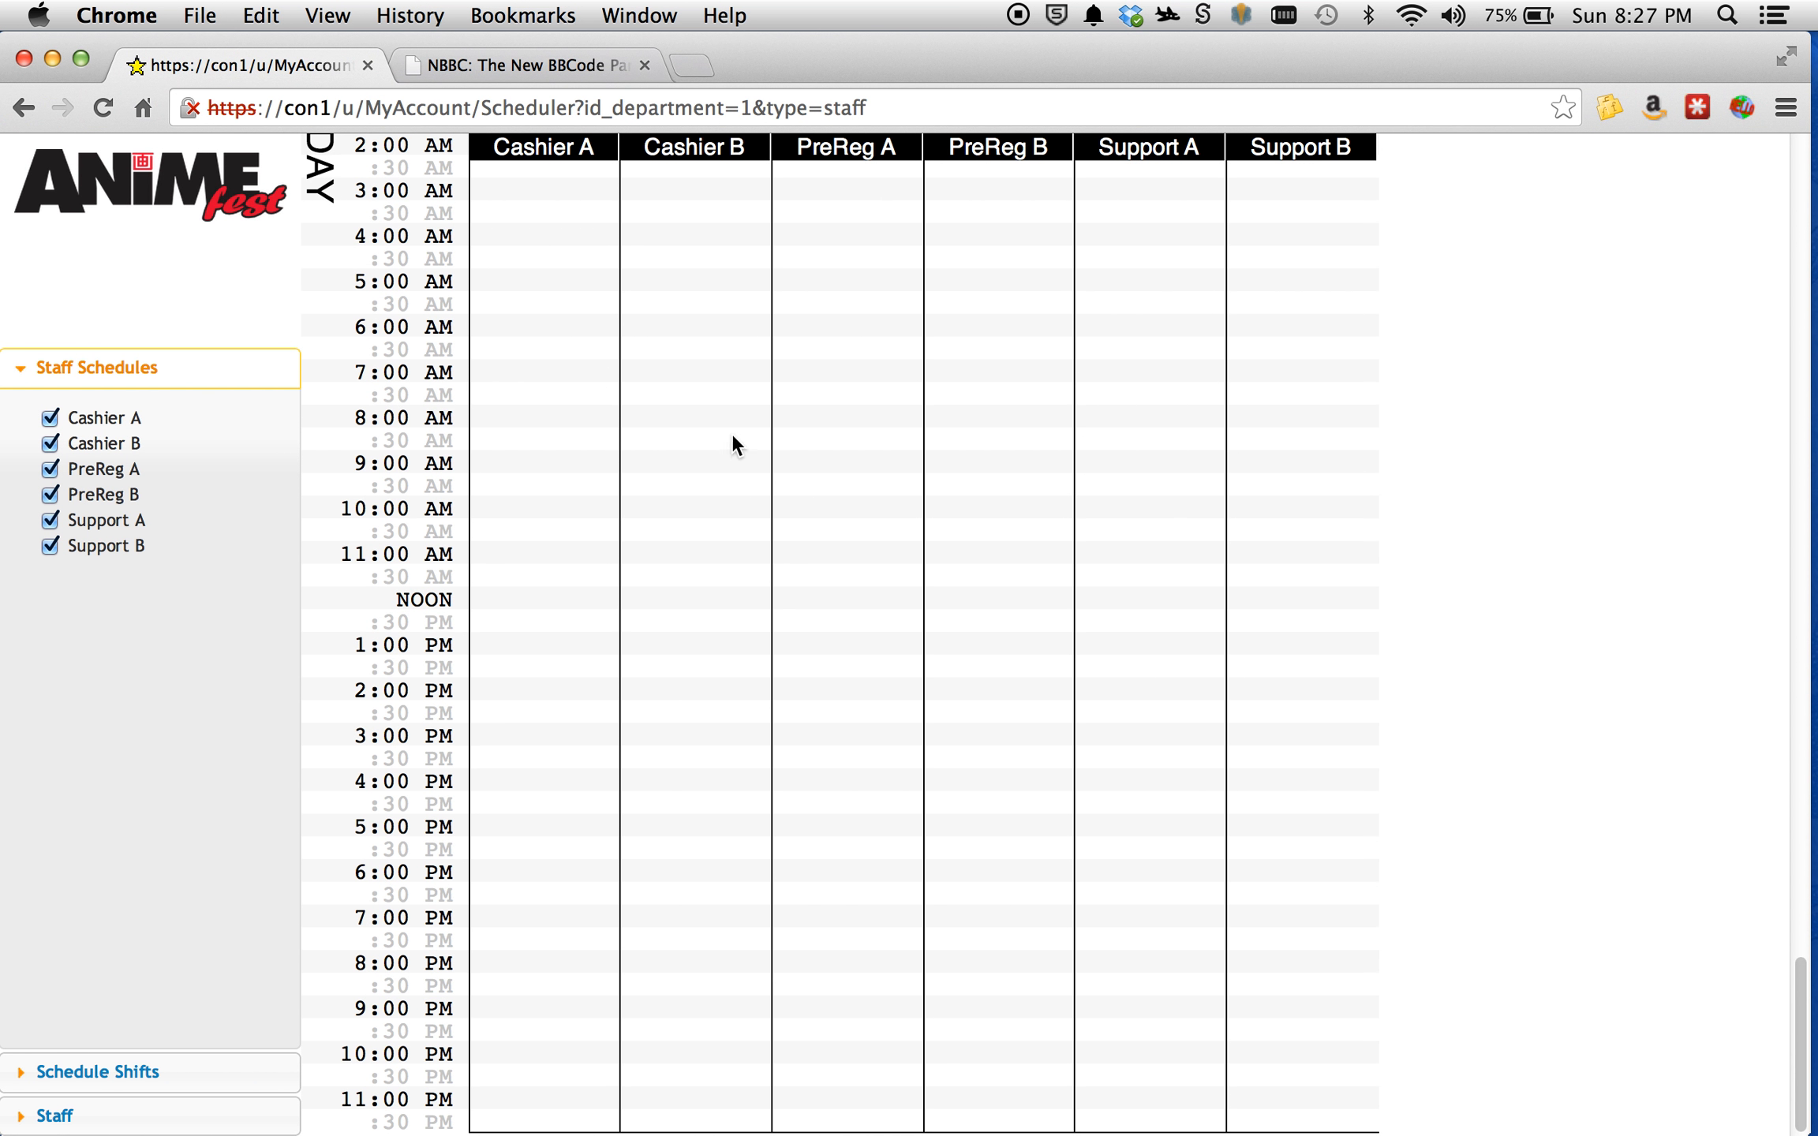
scroll(477, 775, up, 20)
scroll(477, 775, up, 20)
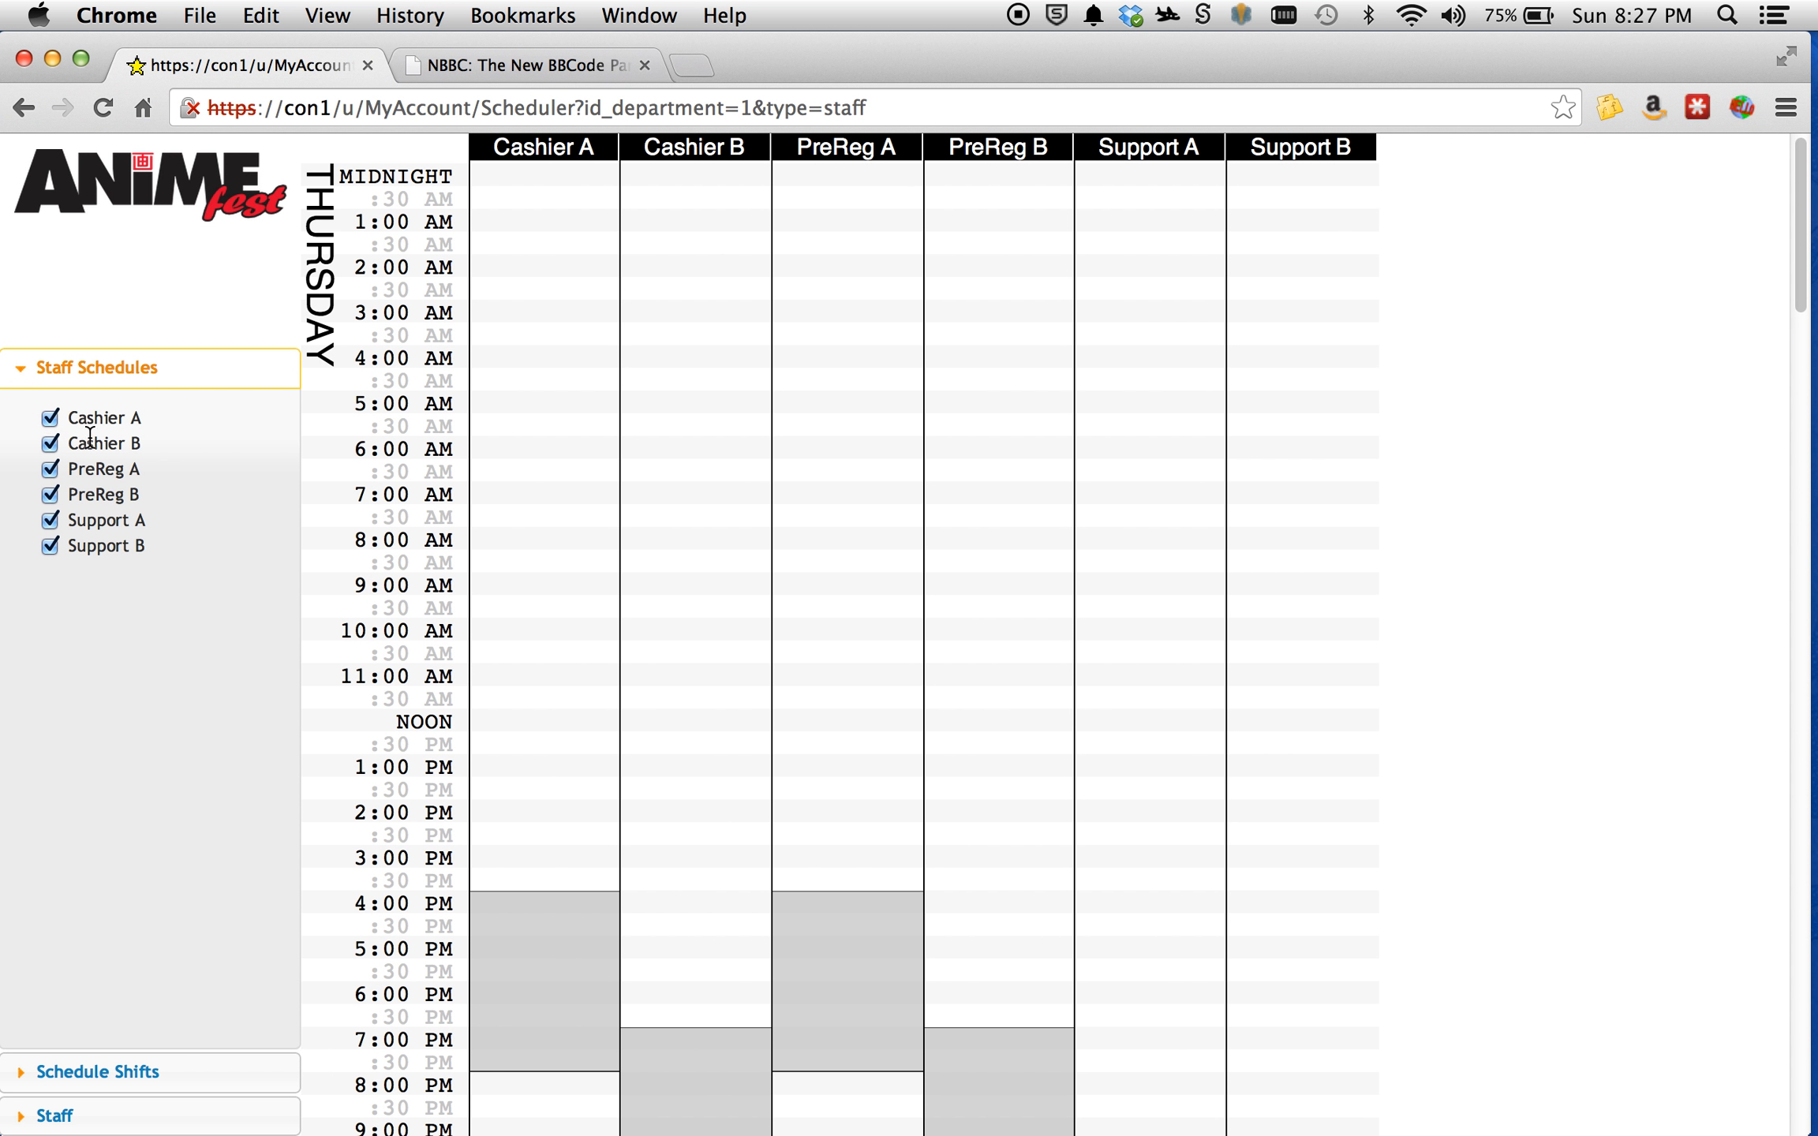
Hide all six staff schedule columns in the grid, and try showing and hiding PreReg A on its own.
click(49, 545)
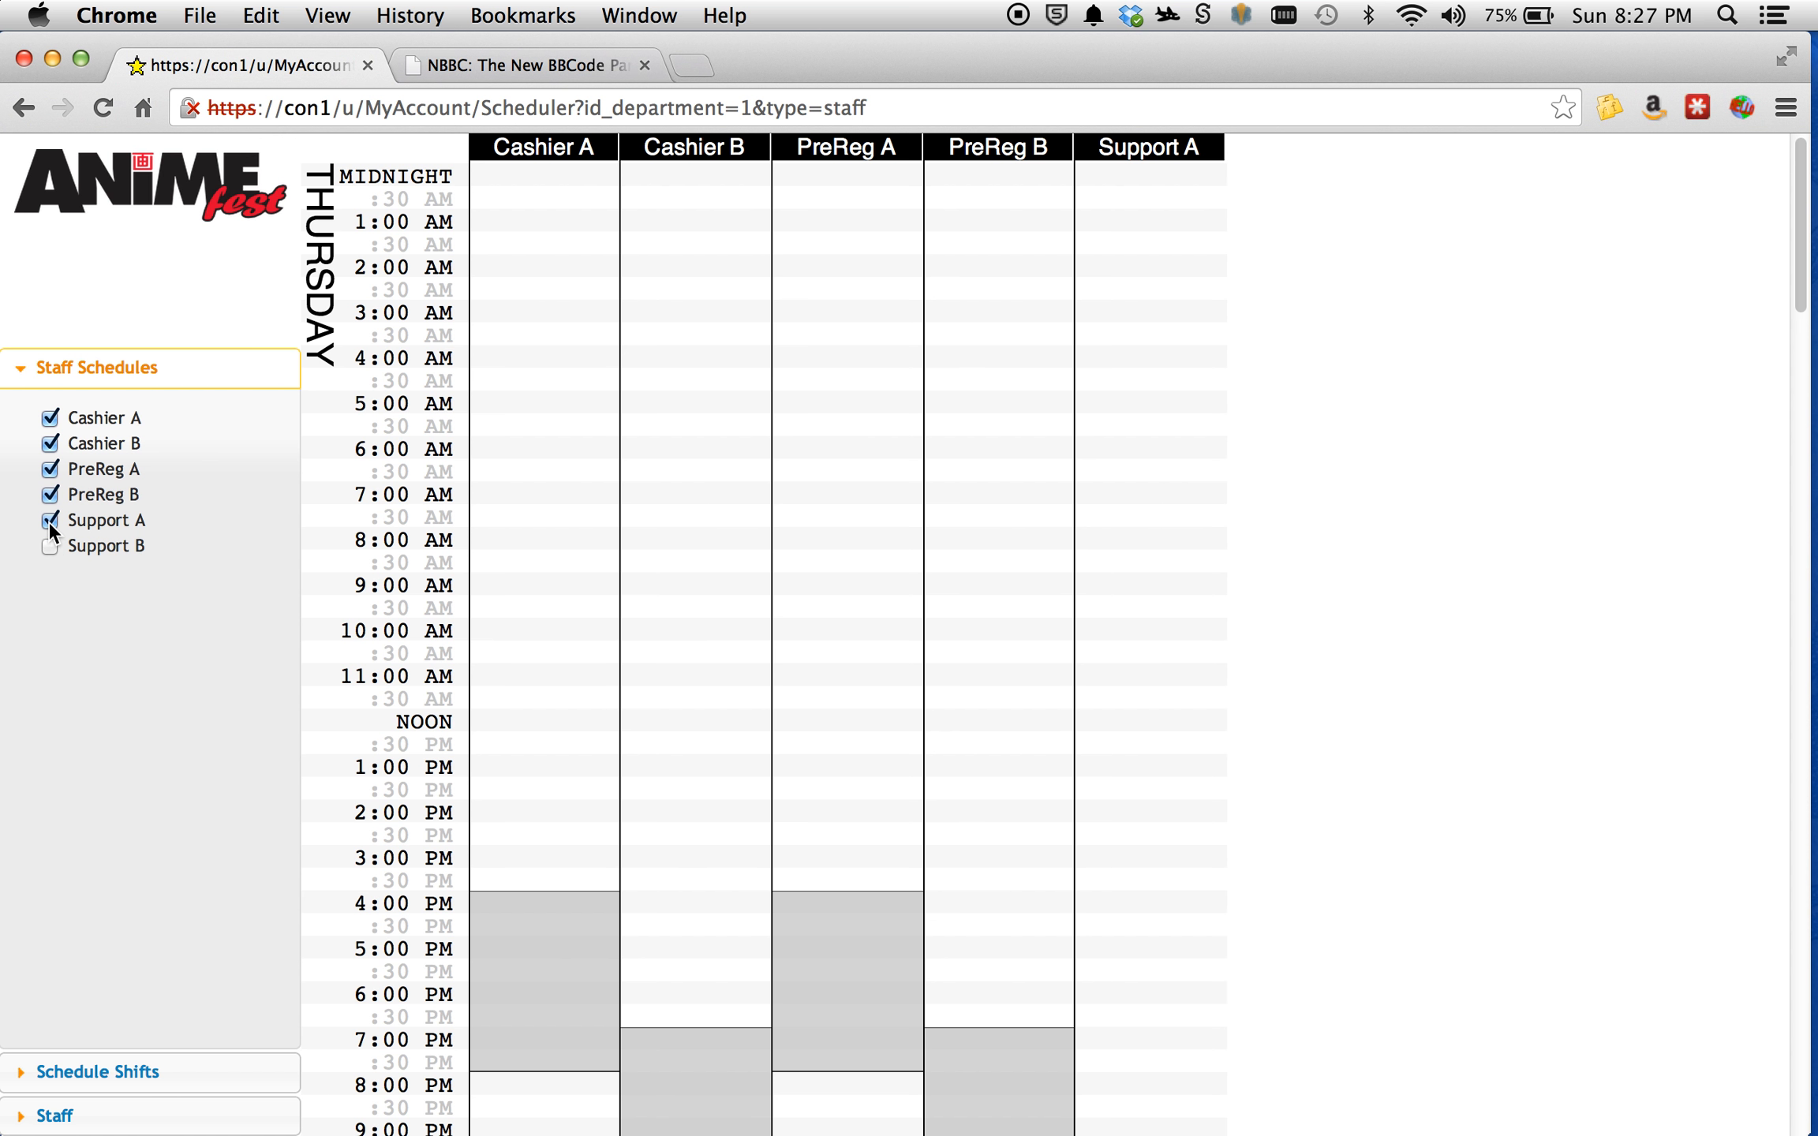
click(48, 521)
click(49, 493)
click(49, 468)
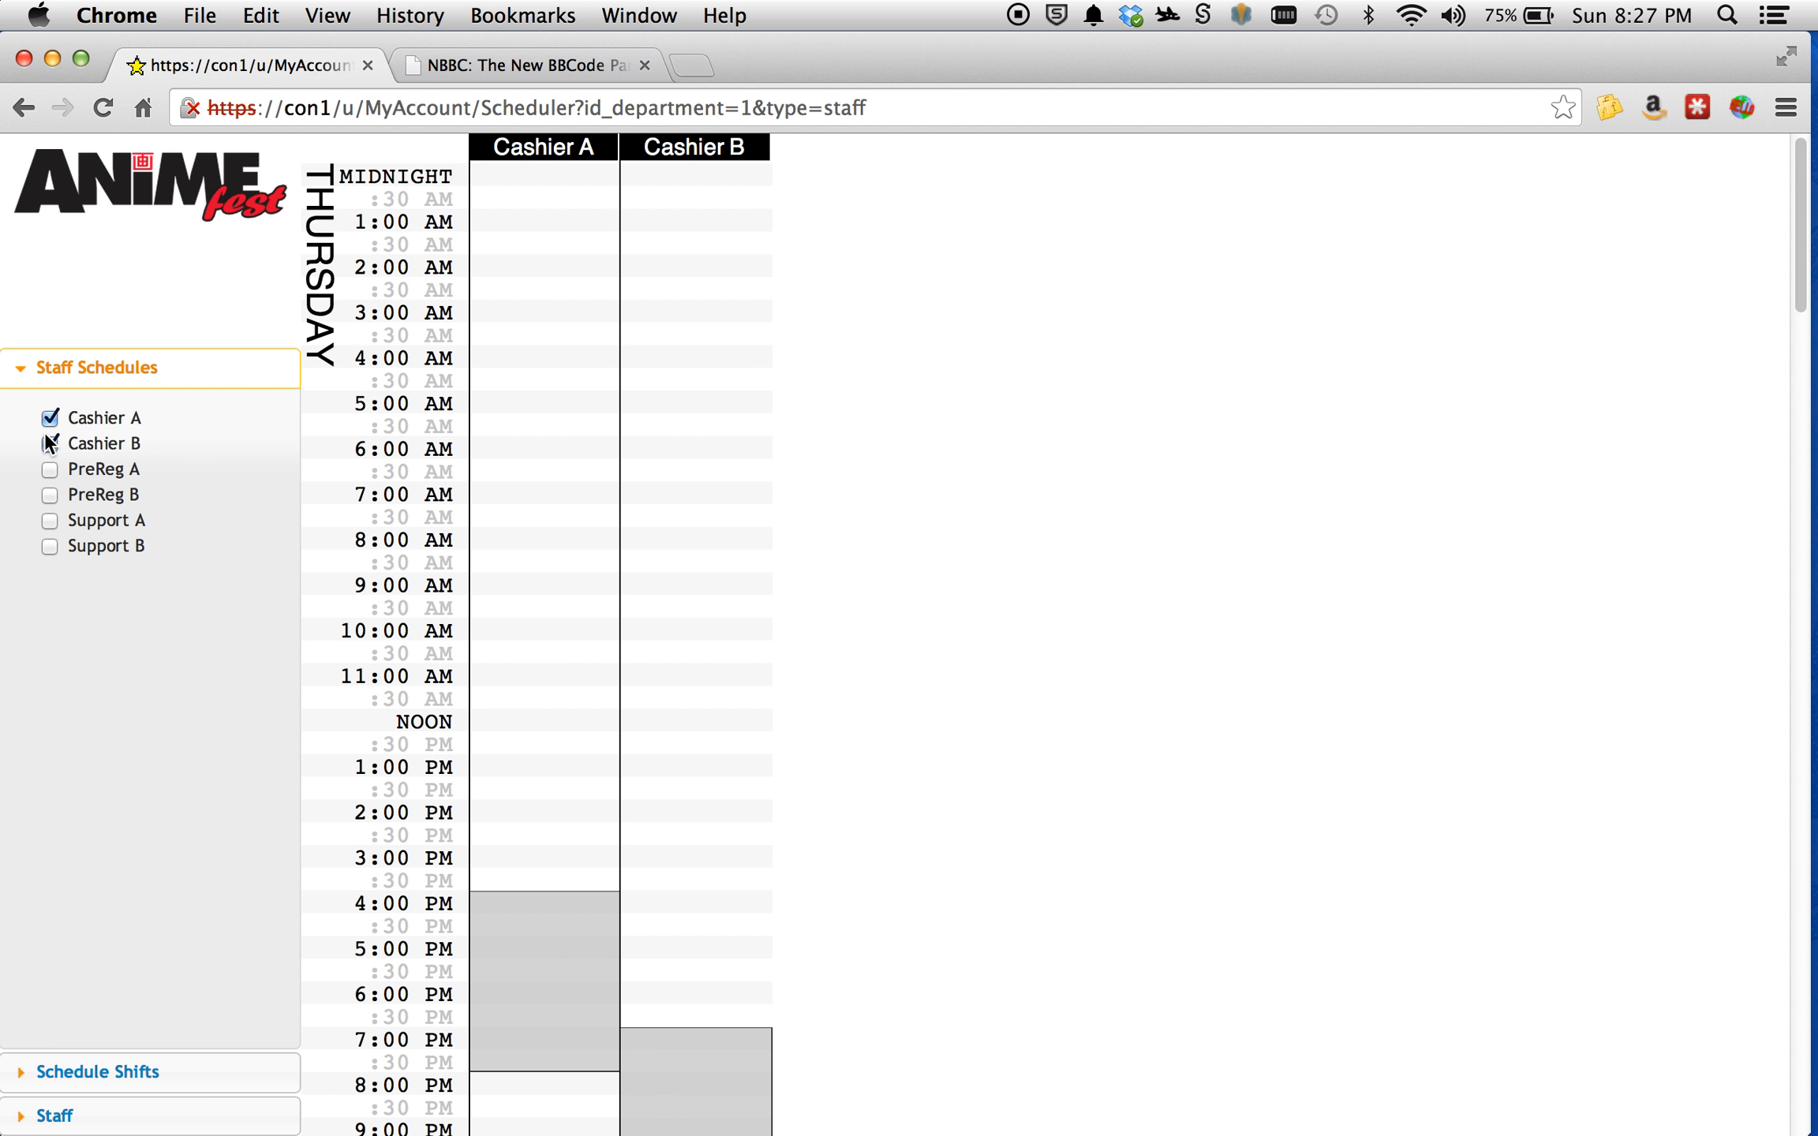
click(44, 433)
click(45, 420)
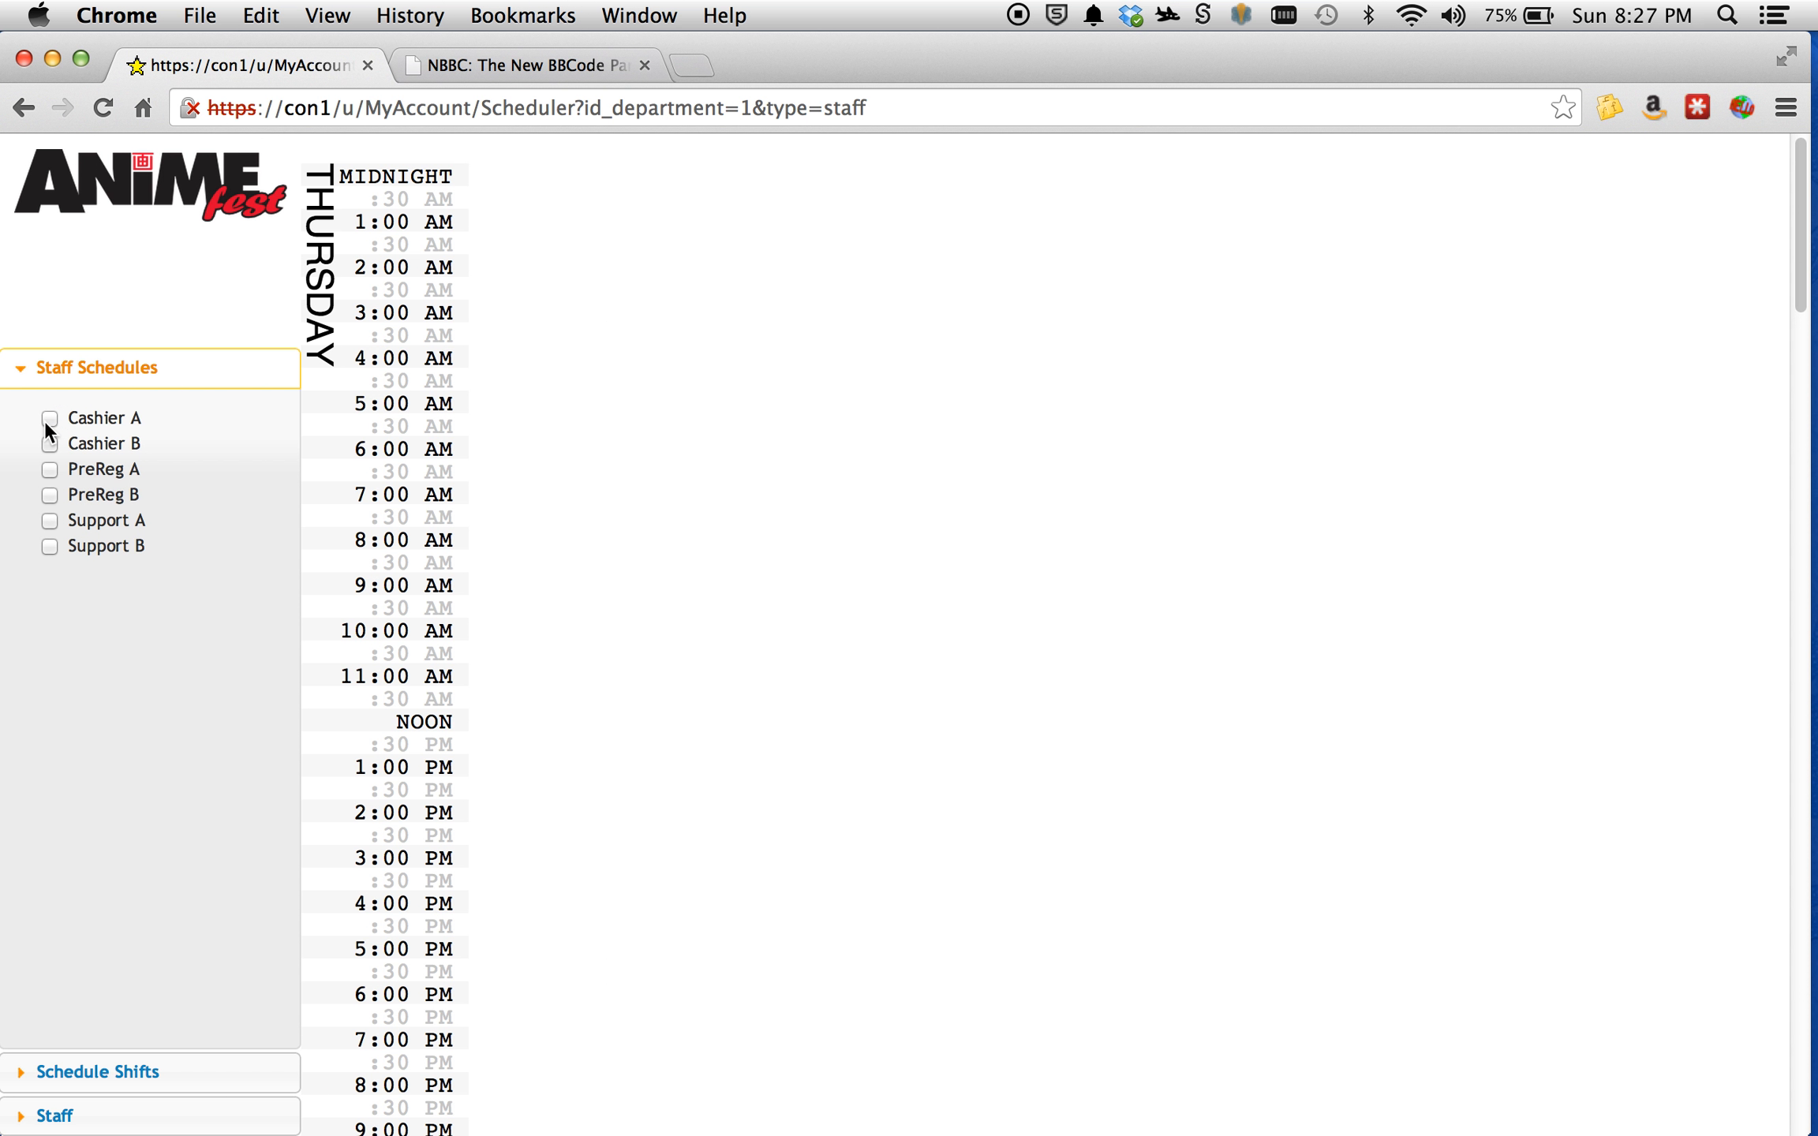
click(50, 474)
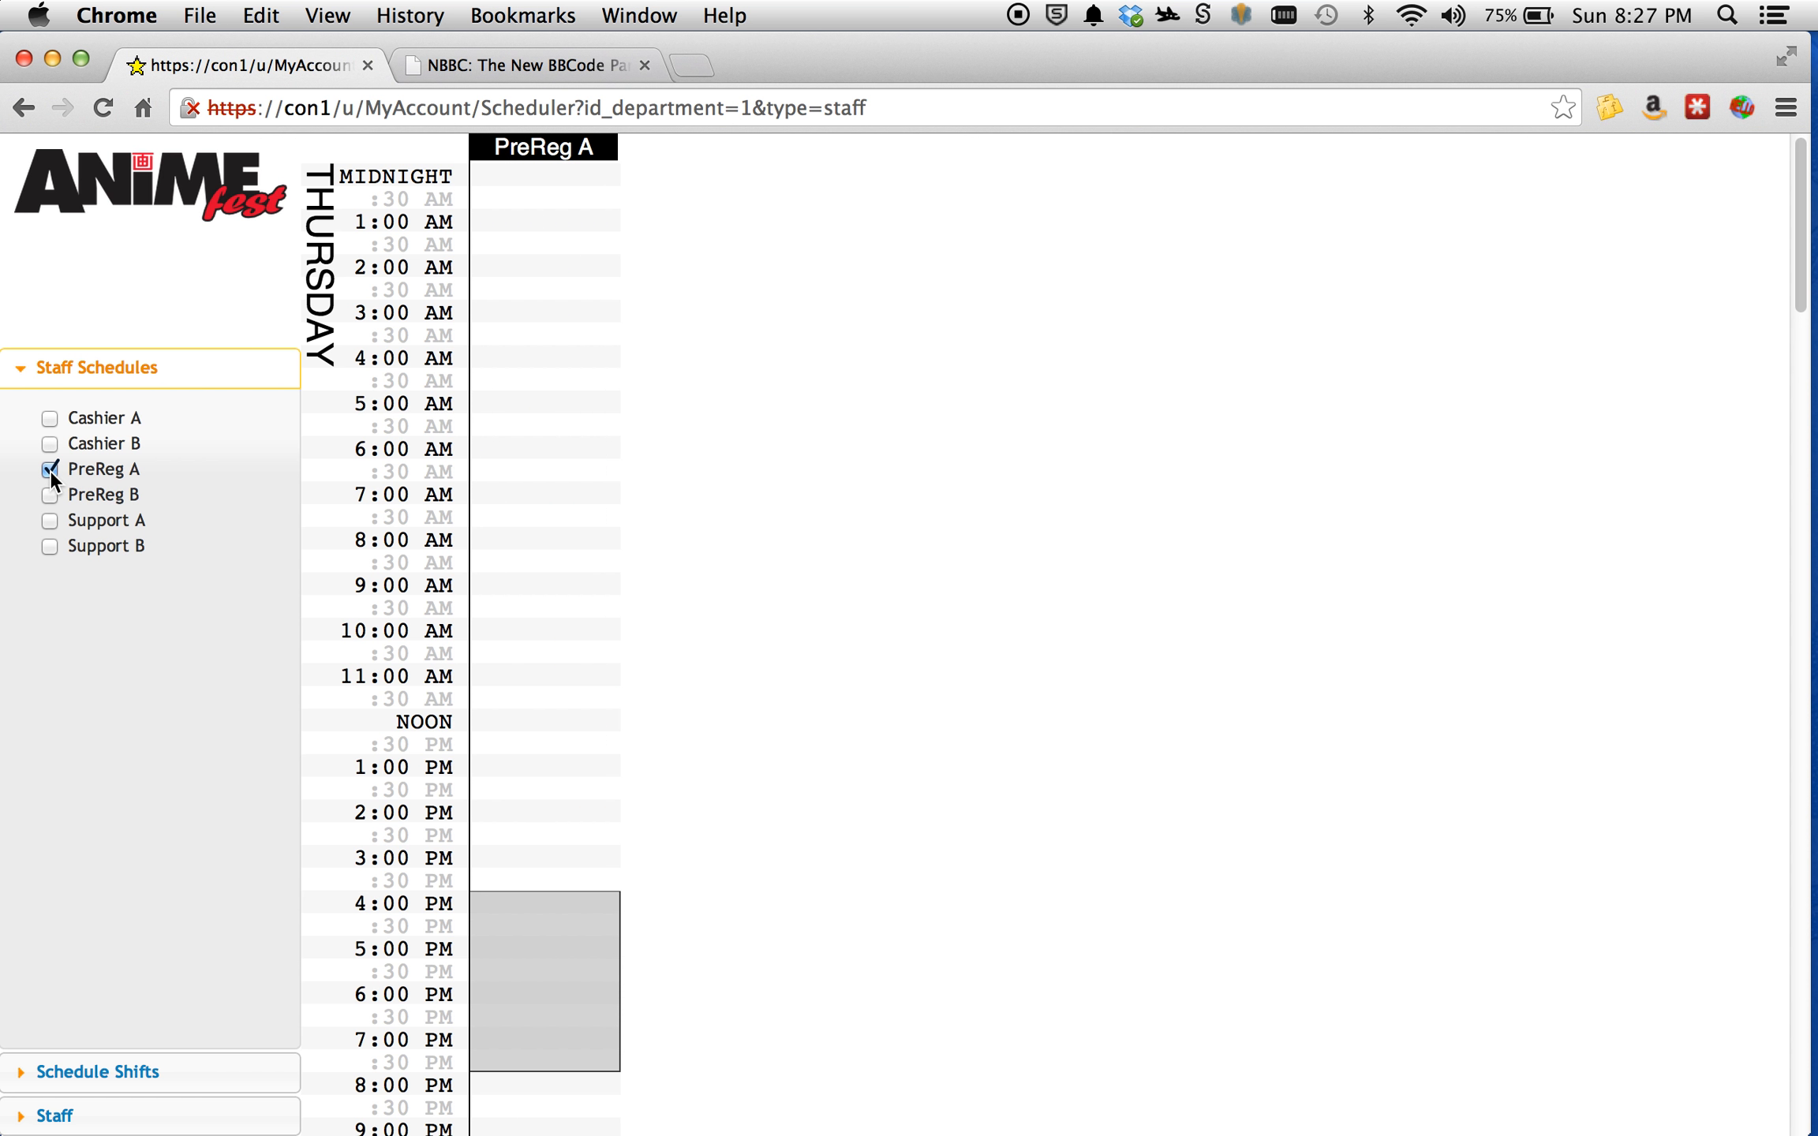
click(50, 471)
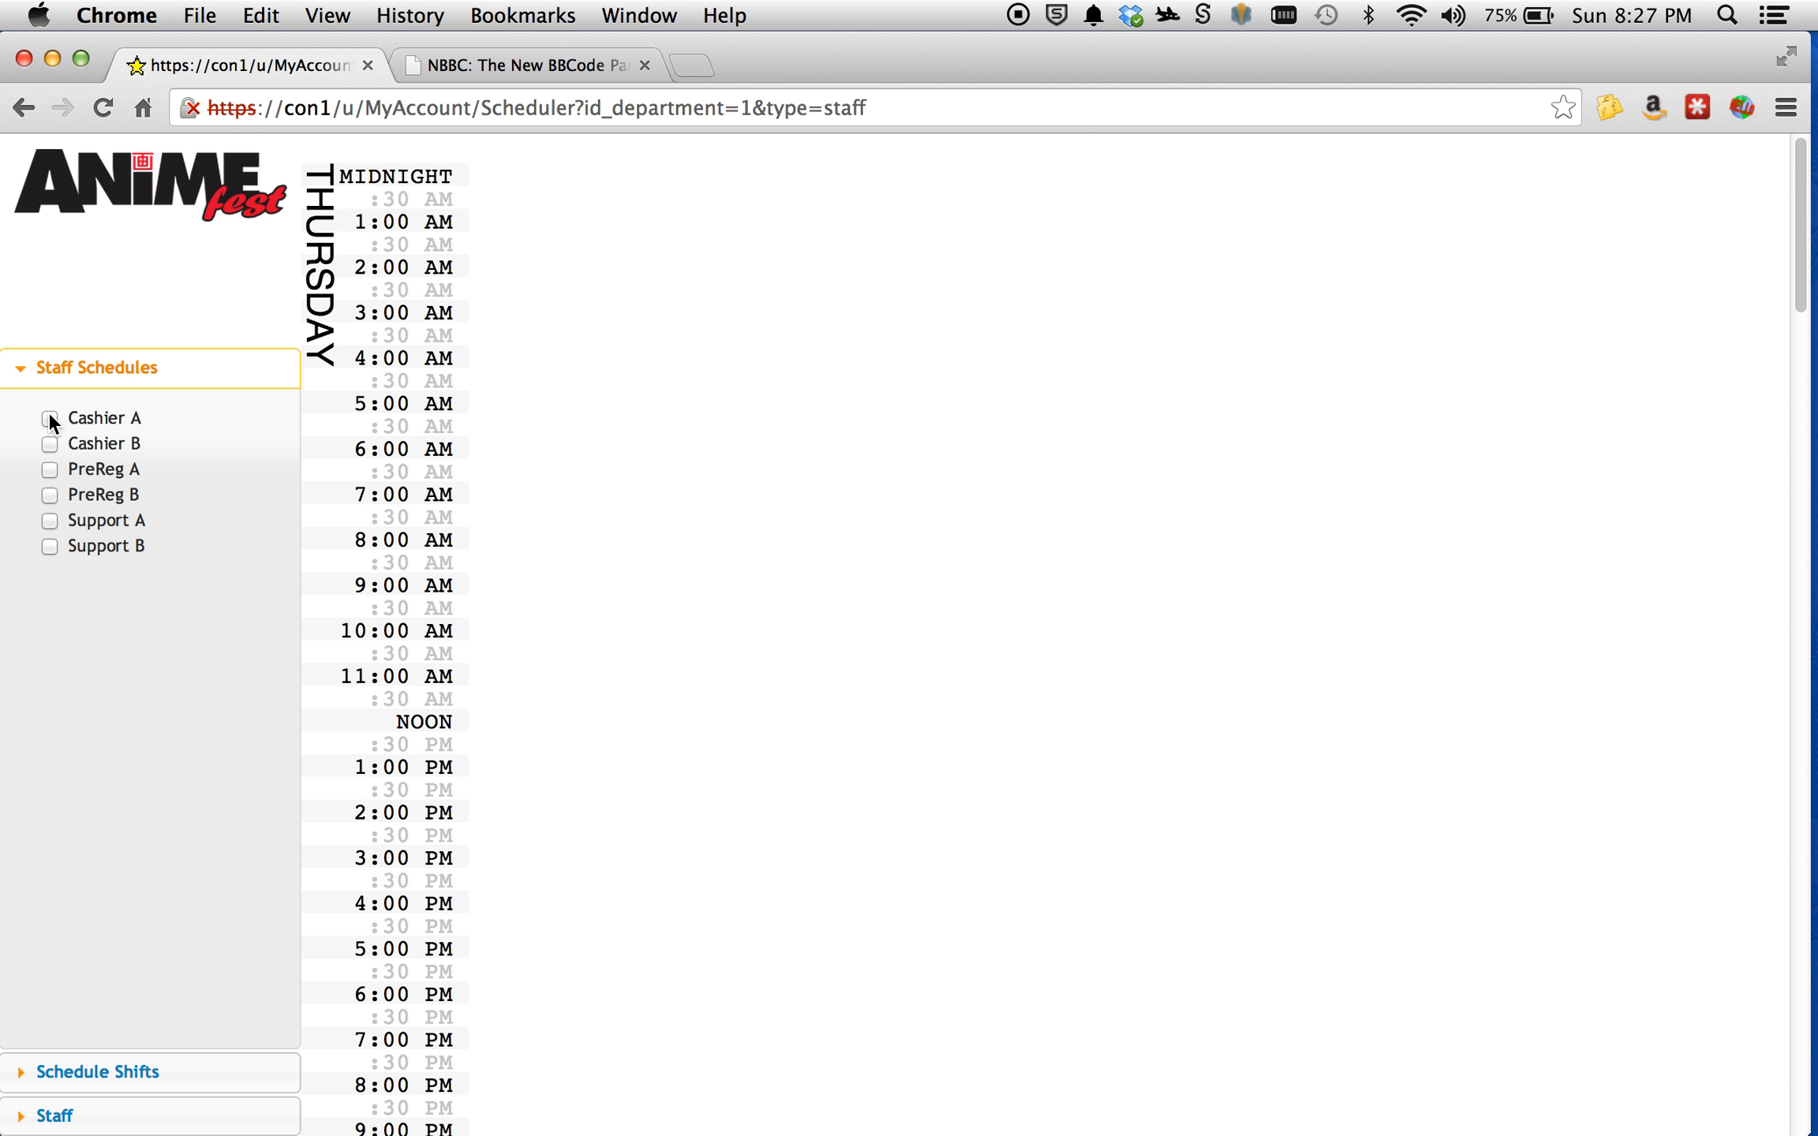
Show the Cashier A, Cashier B, PreReg A, PreReg B, Support A and Support B columns in the grid.
click(49, 419)
click(49, 444)
click(51, 472)
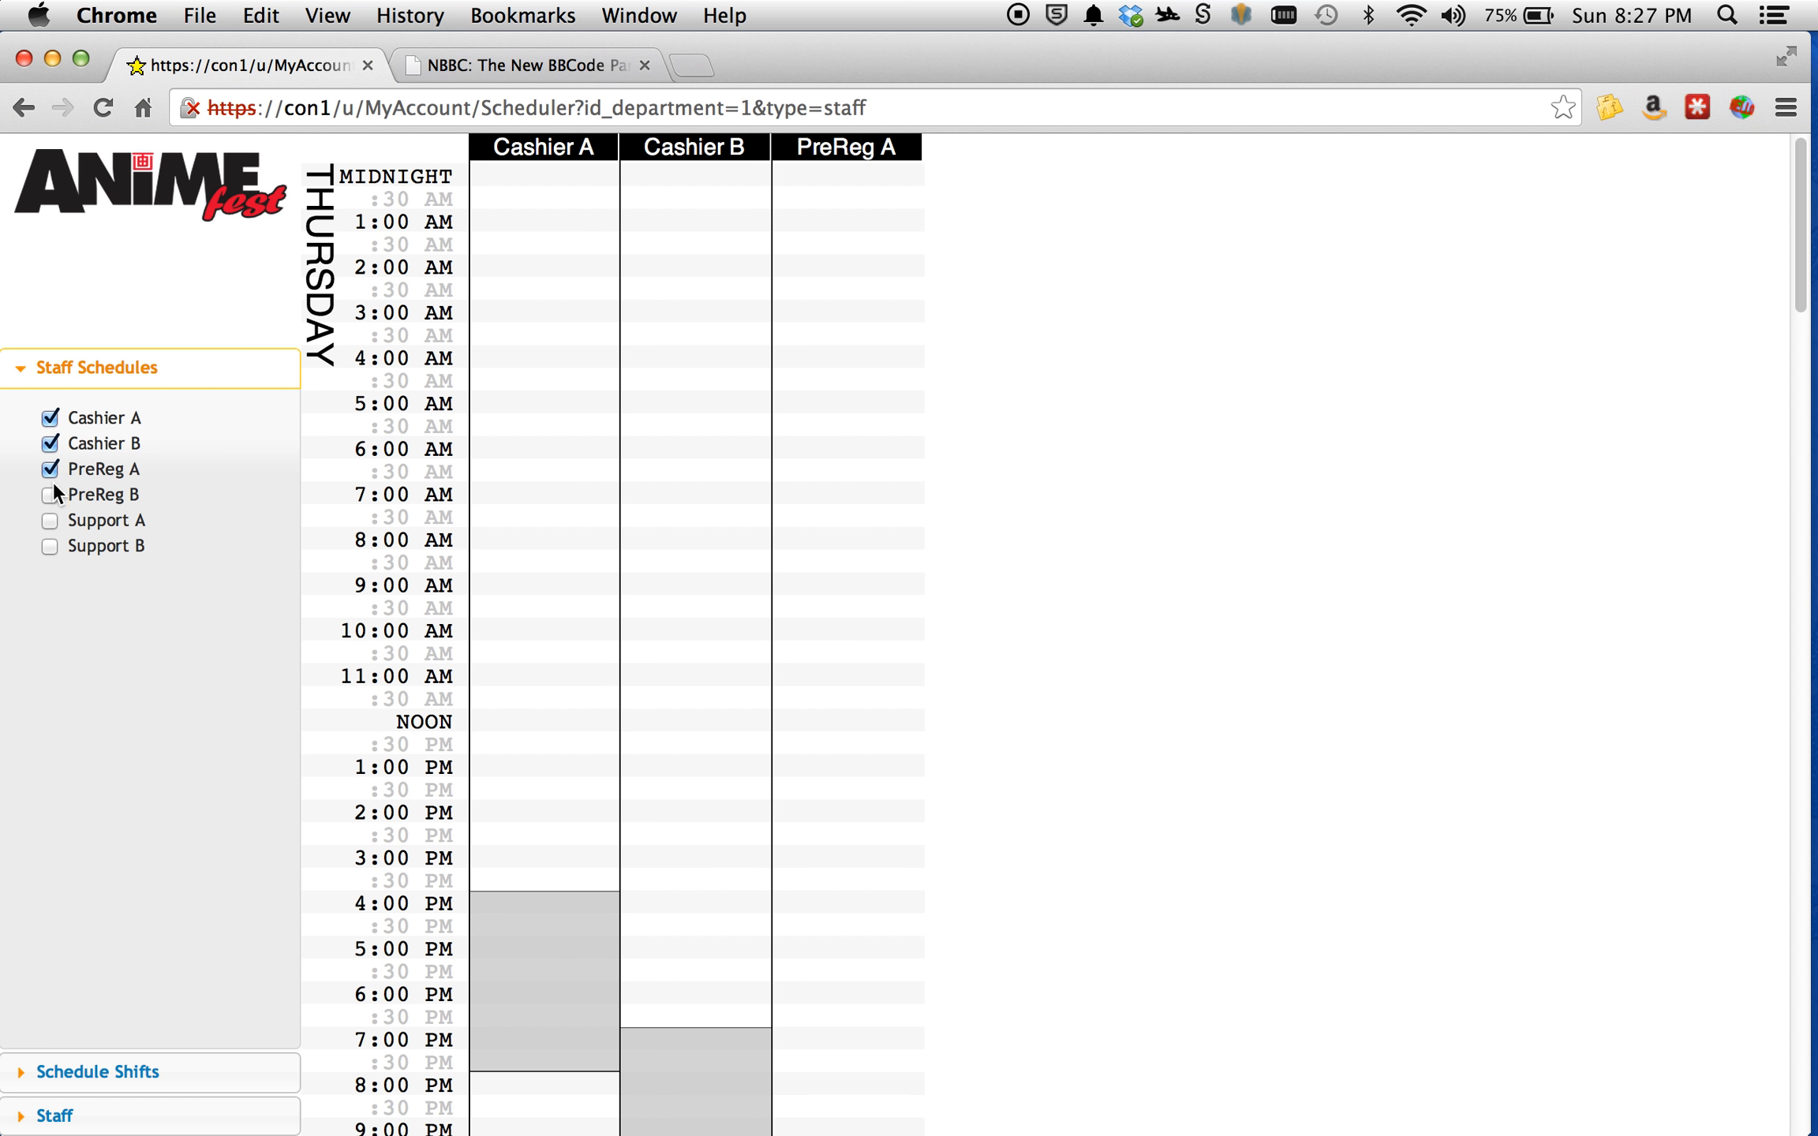
click(51, 496)
click(51, 522)
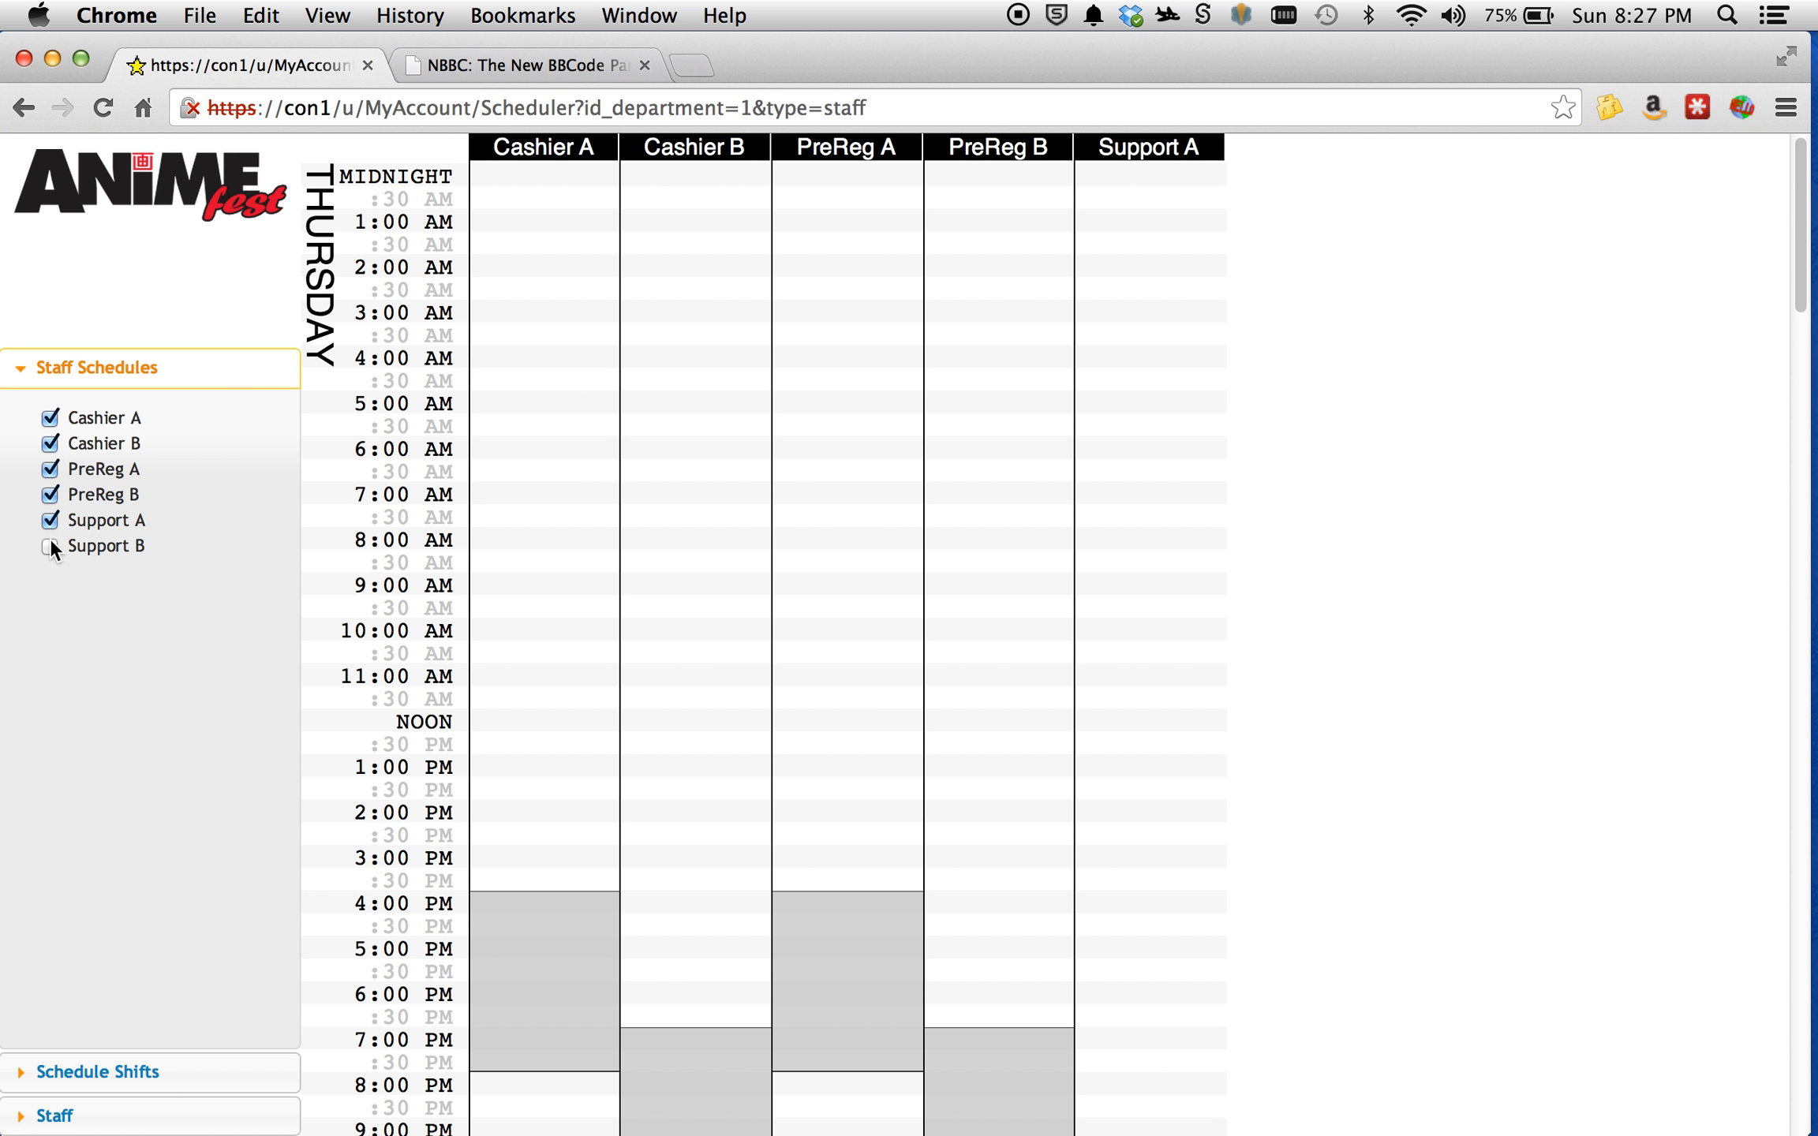
click(51, 547)
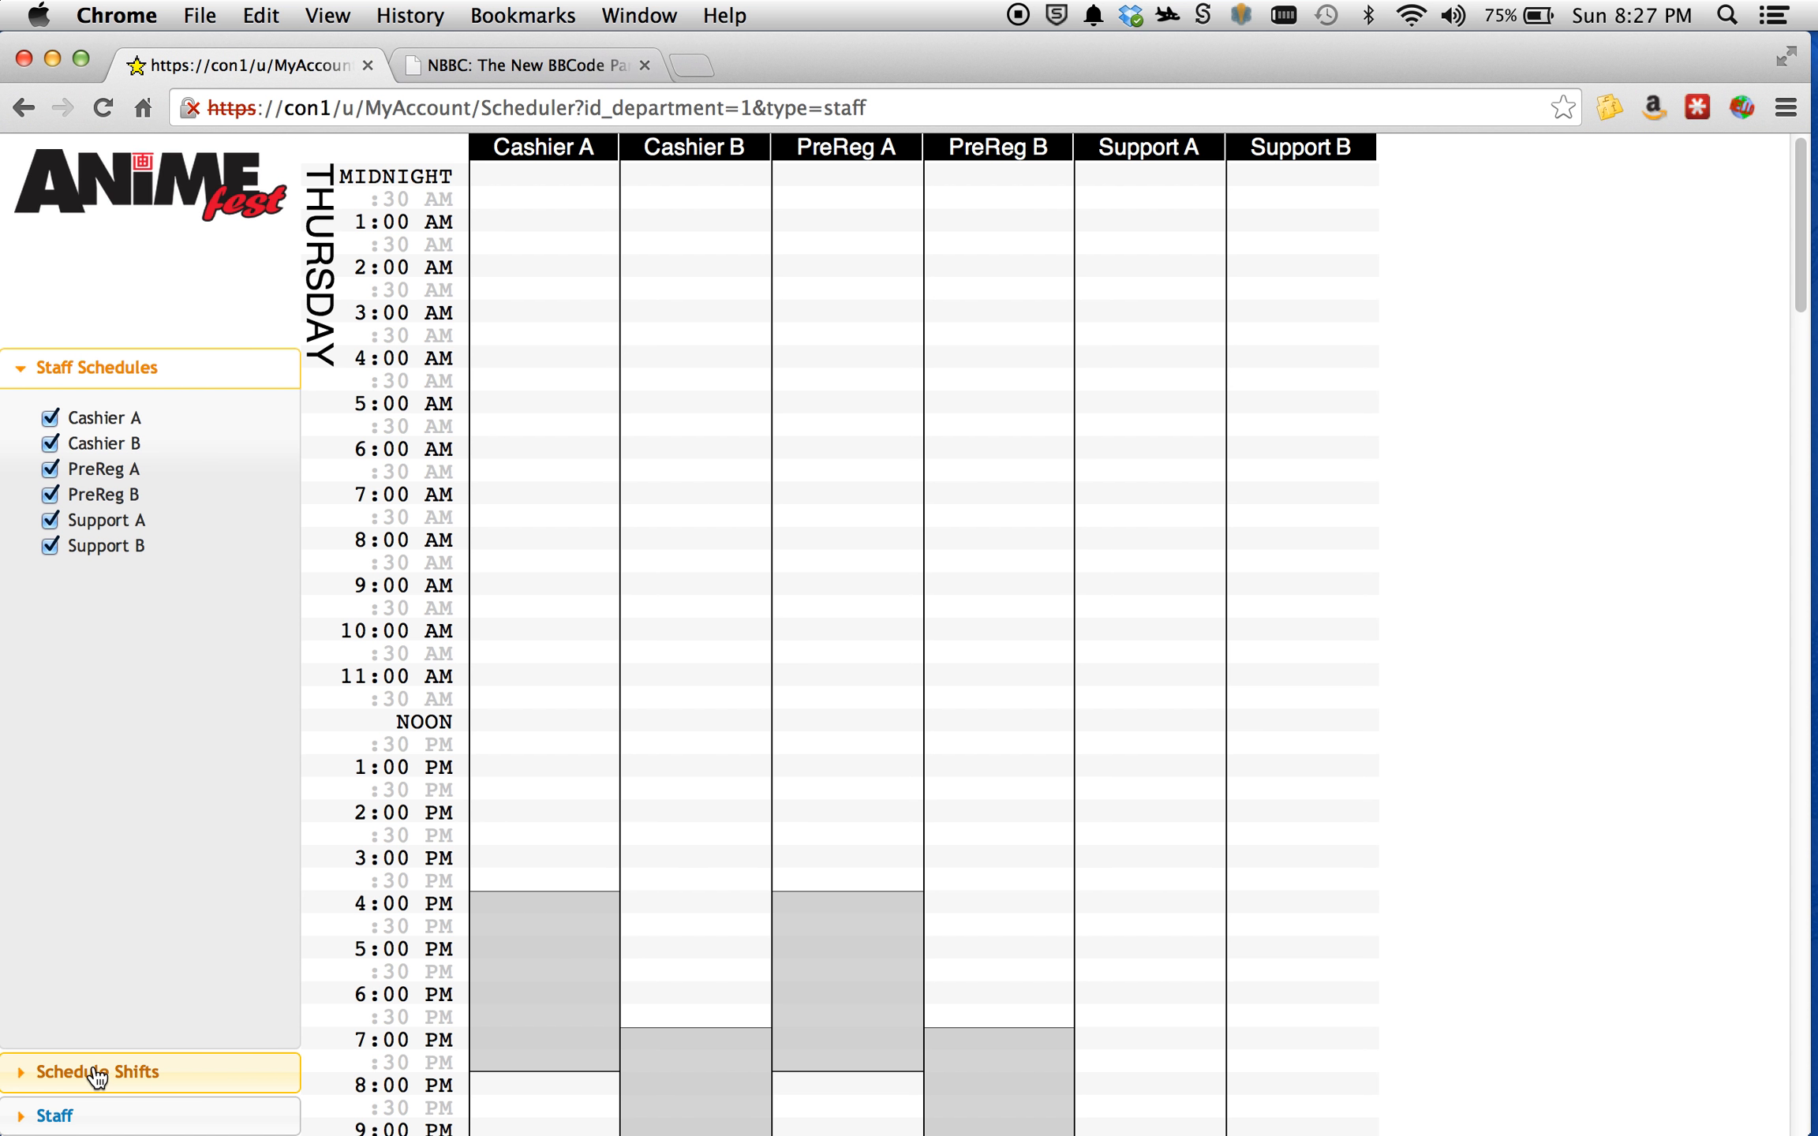
Show the available shift lengths and examine the existing Thursday cashier and pre-registration shifts in the grid.
click(138, 1074)
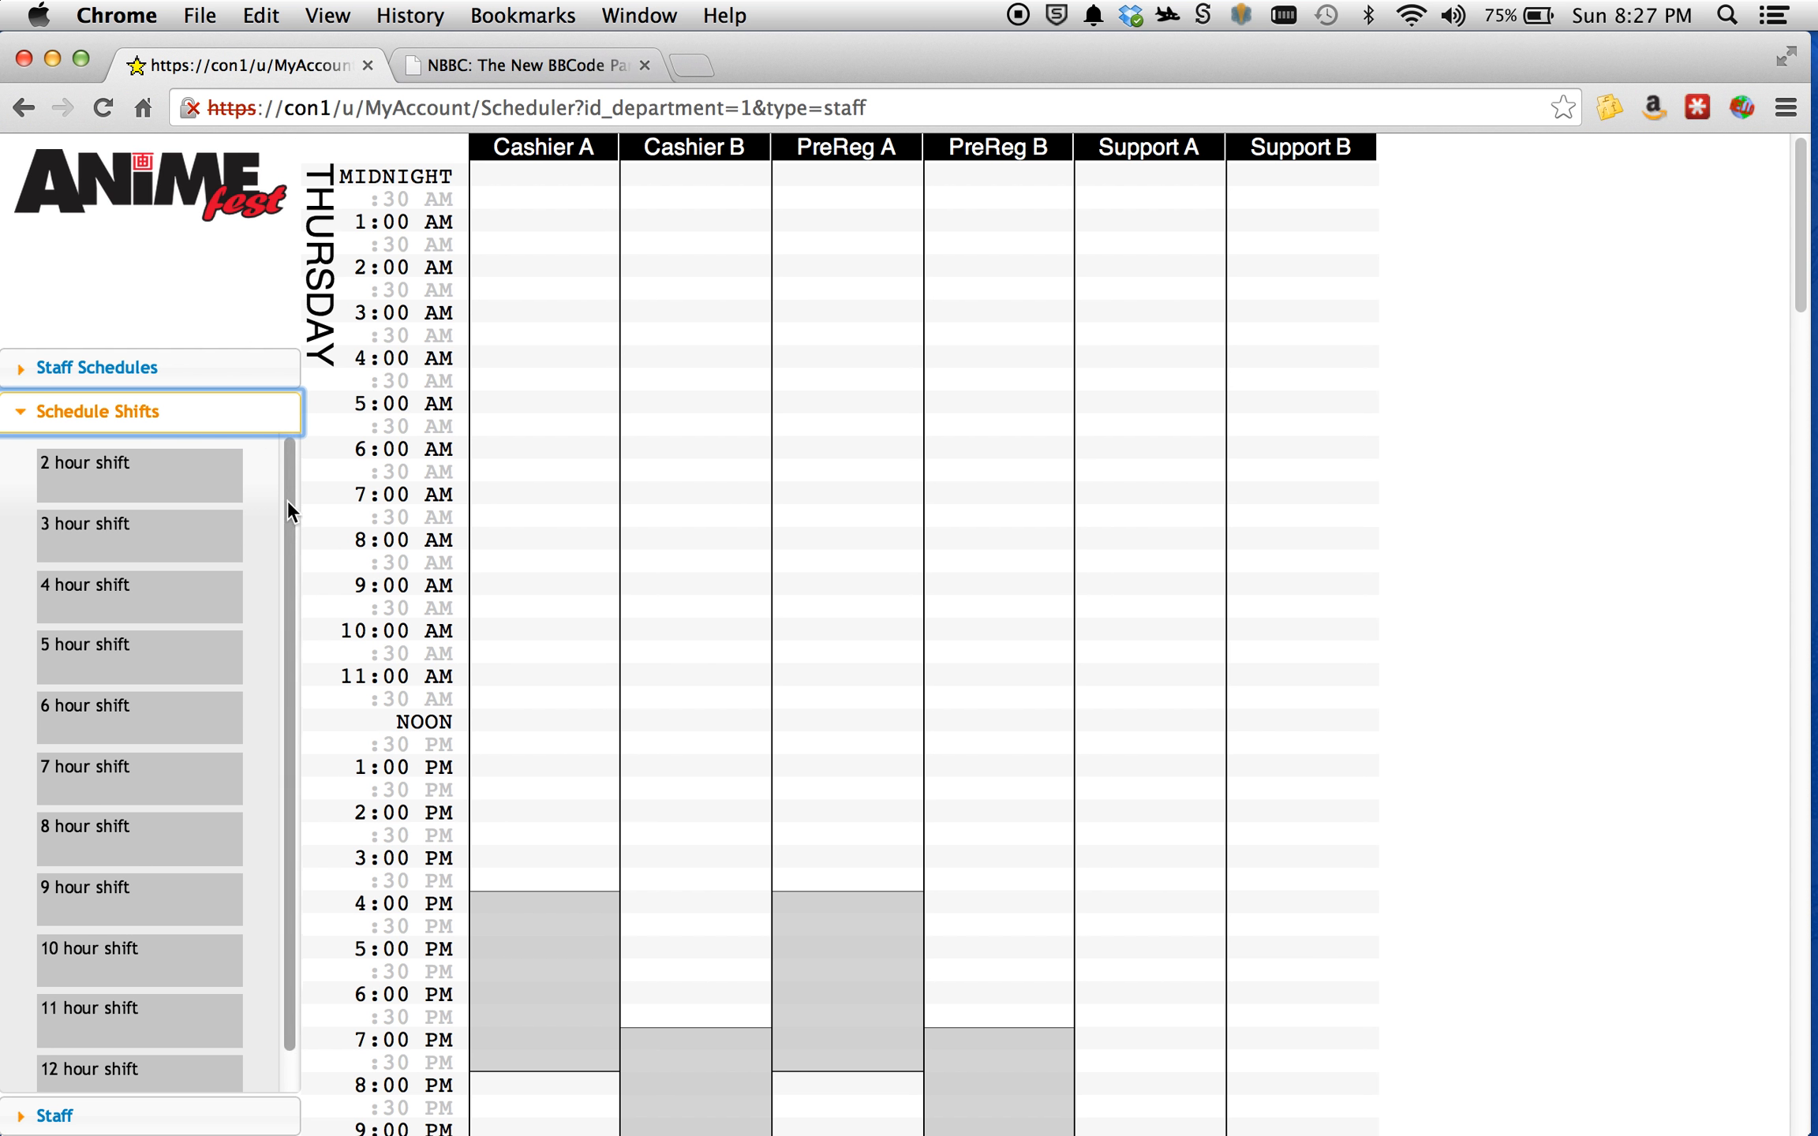
mouse_move(288, 500)
mouse_down()
mouse_move(295, 562)
mouse_move(289, 488)
mouse_up()
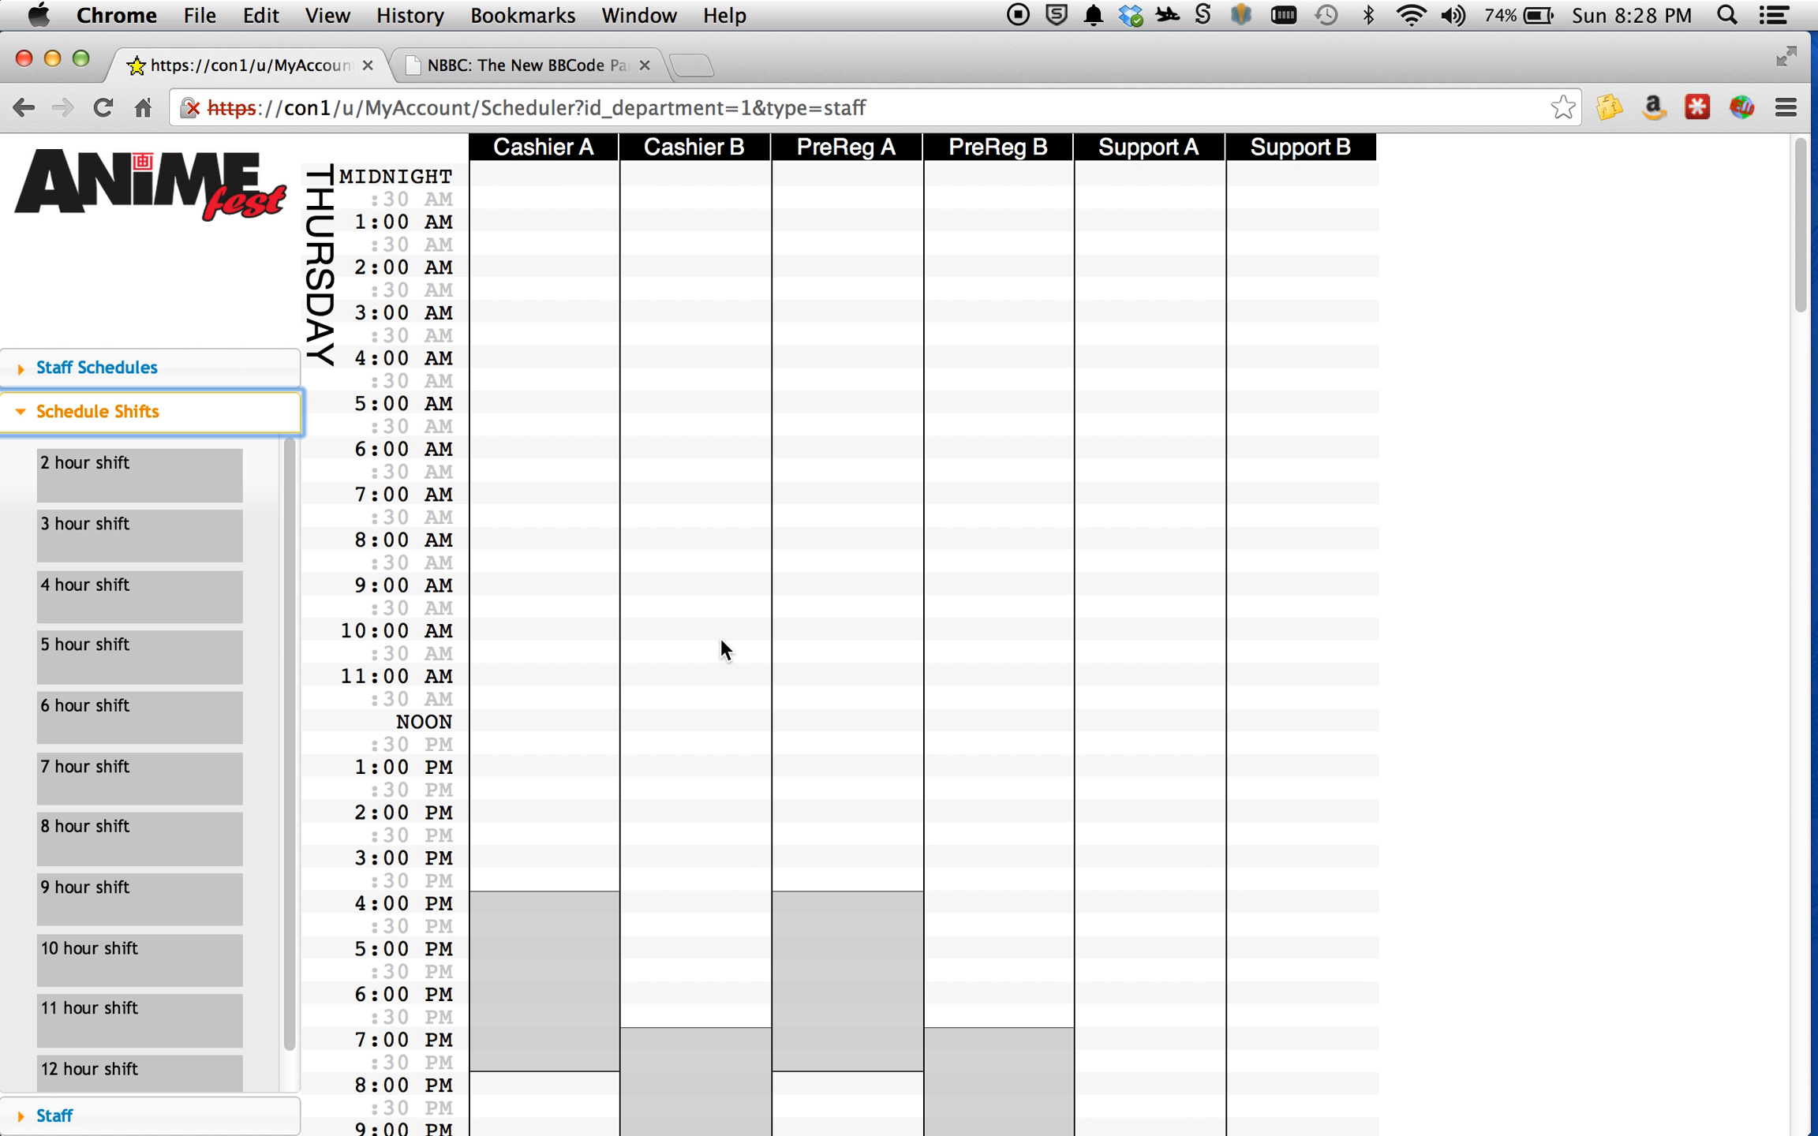
scroll(718, 639, down, 5)
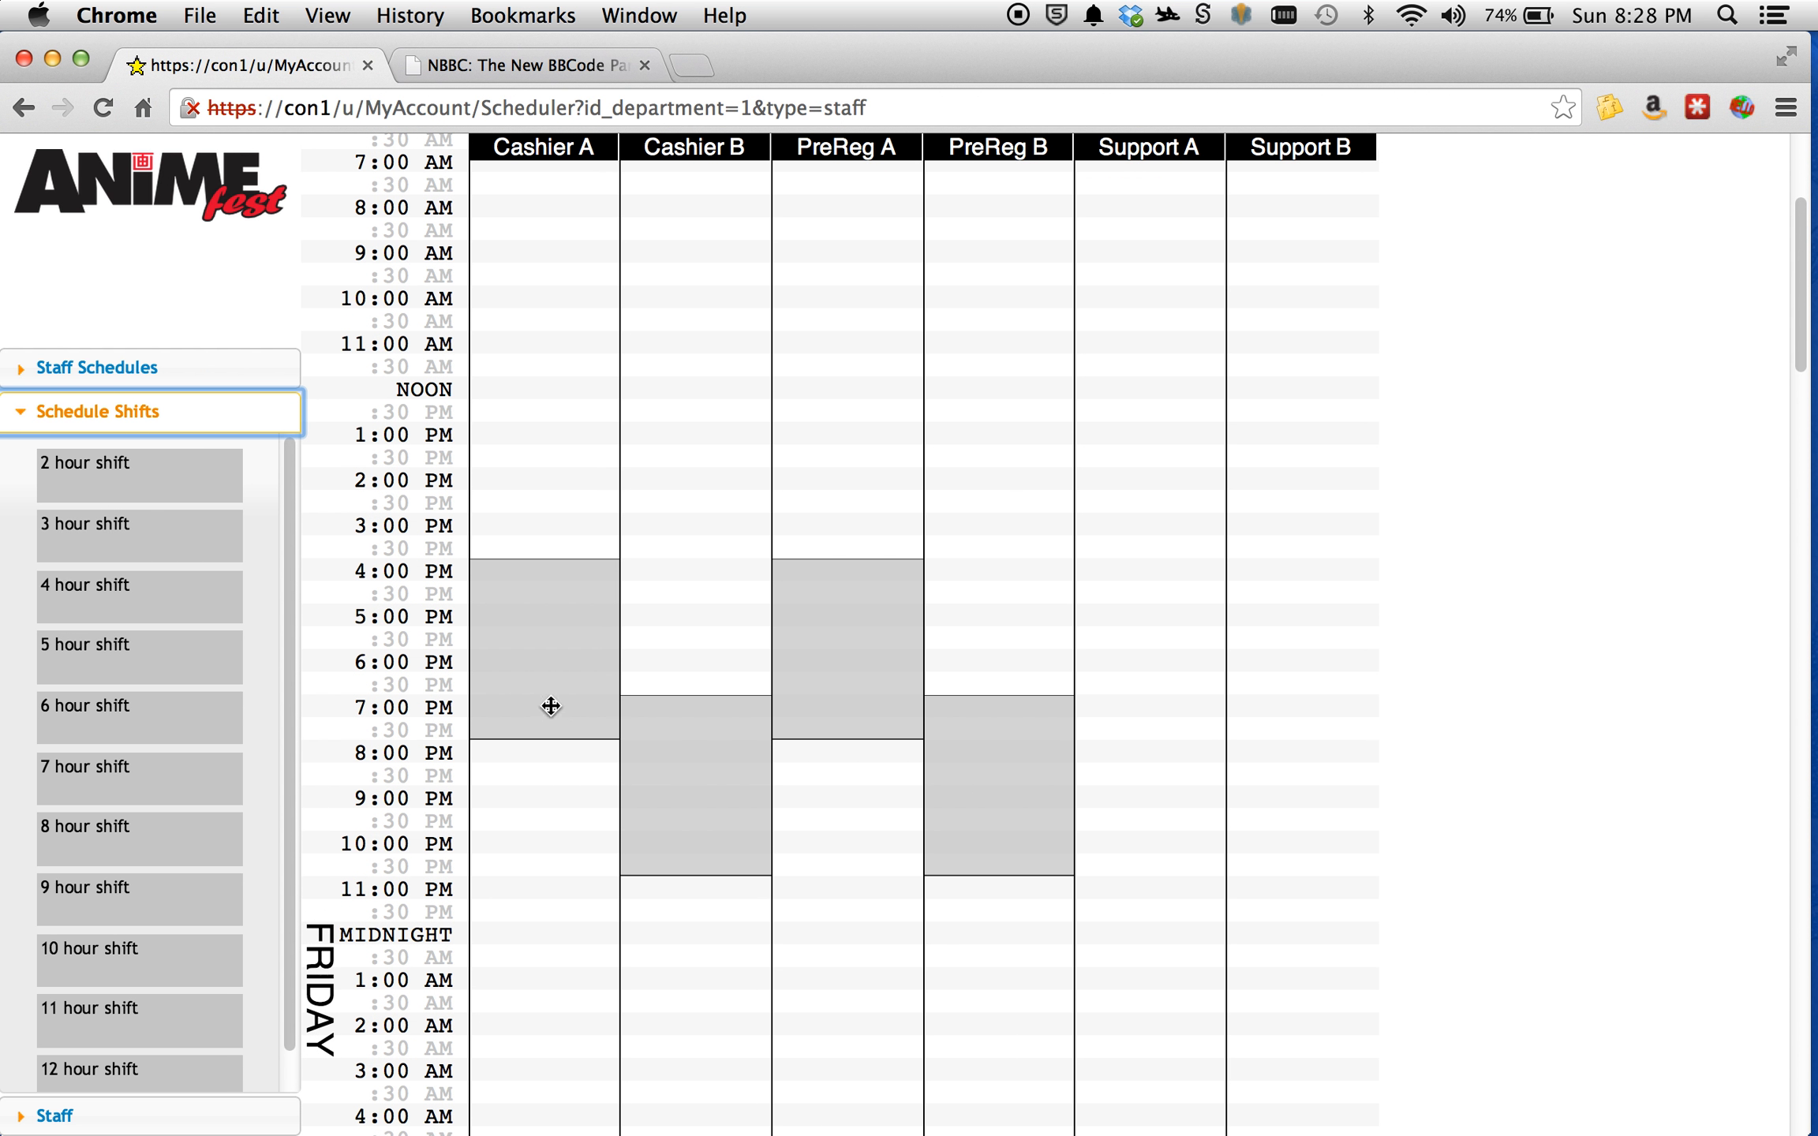
scroll(809, 702, down, 1)
scroll(811, 700, down, 2)
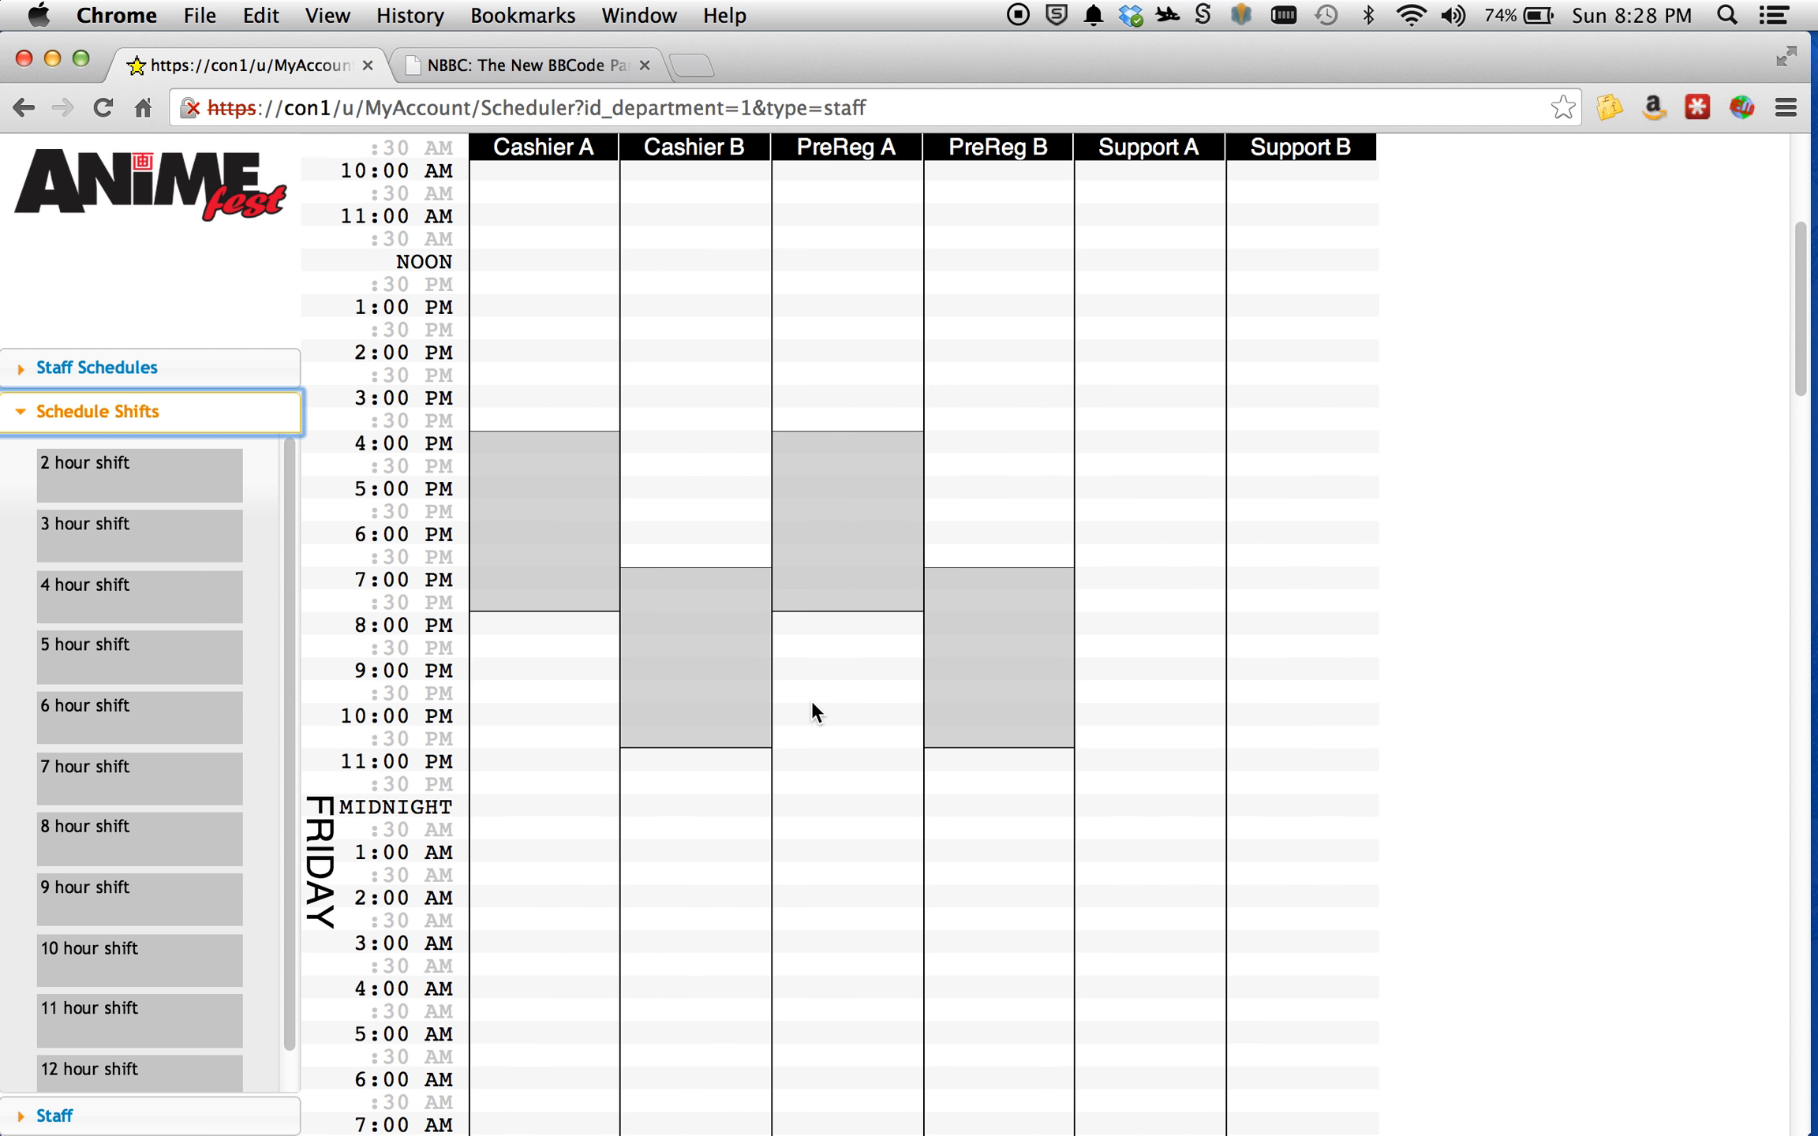
scroll(234, 630, down, 1)
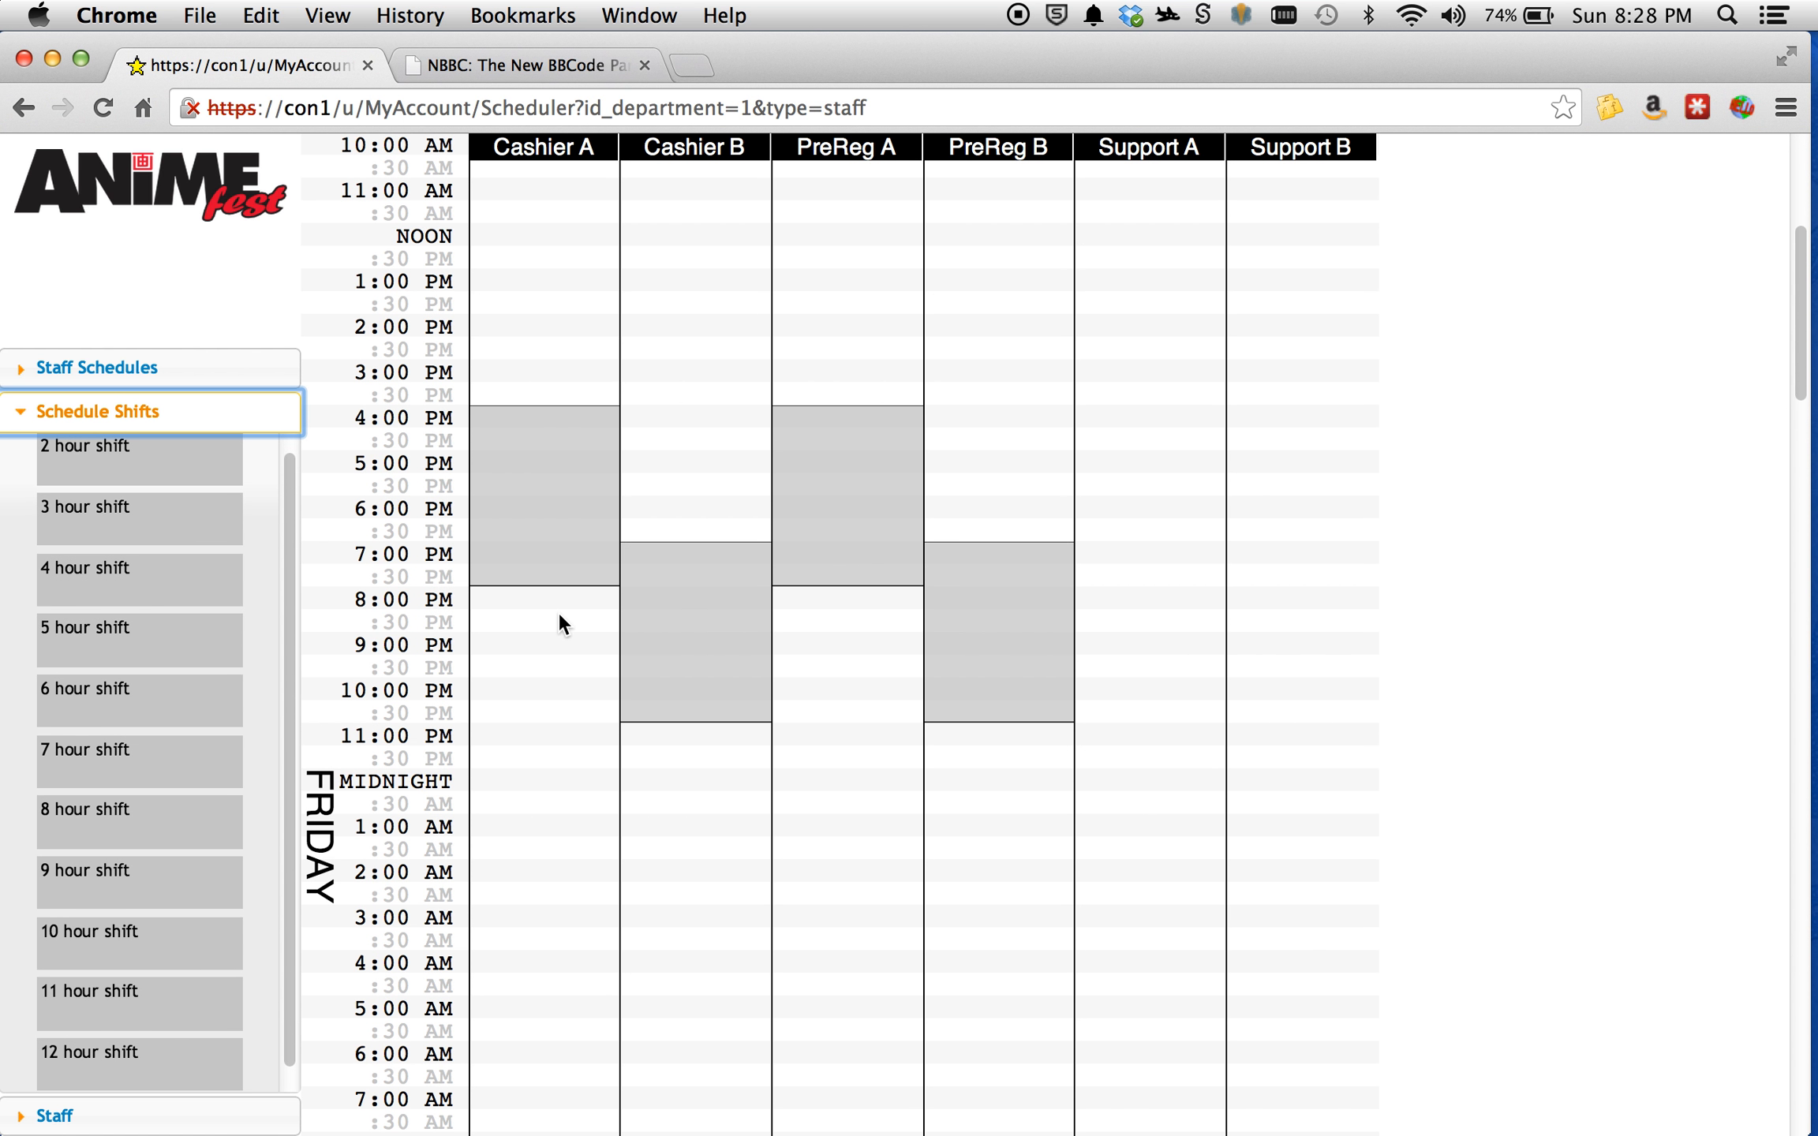
scroll(560, 613, up, 2)
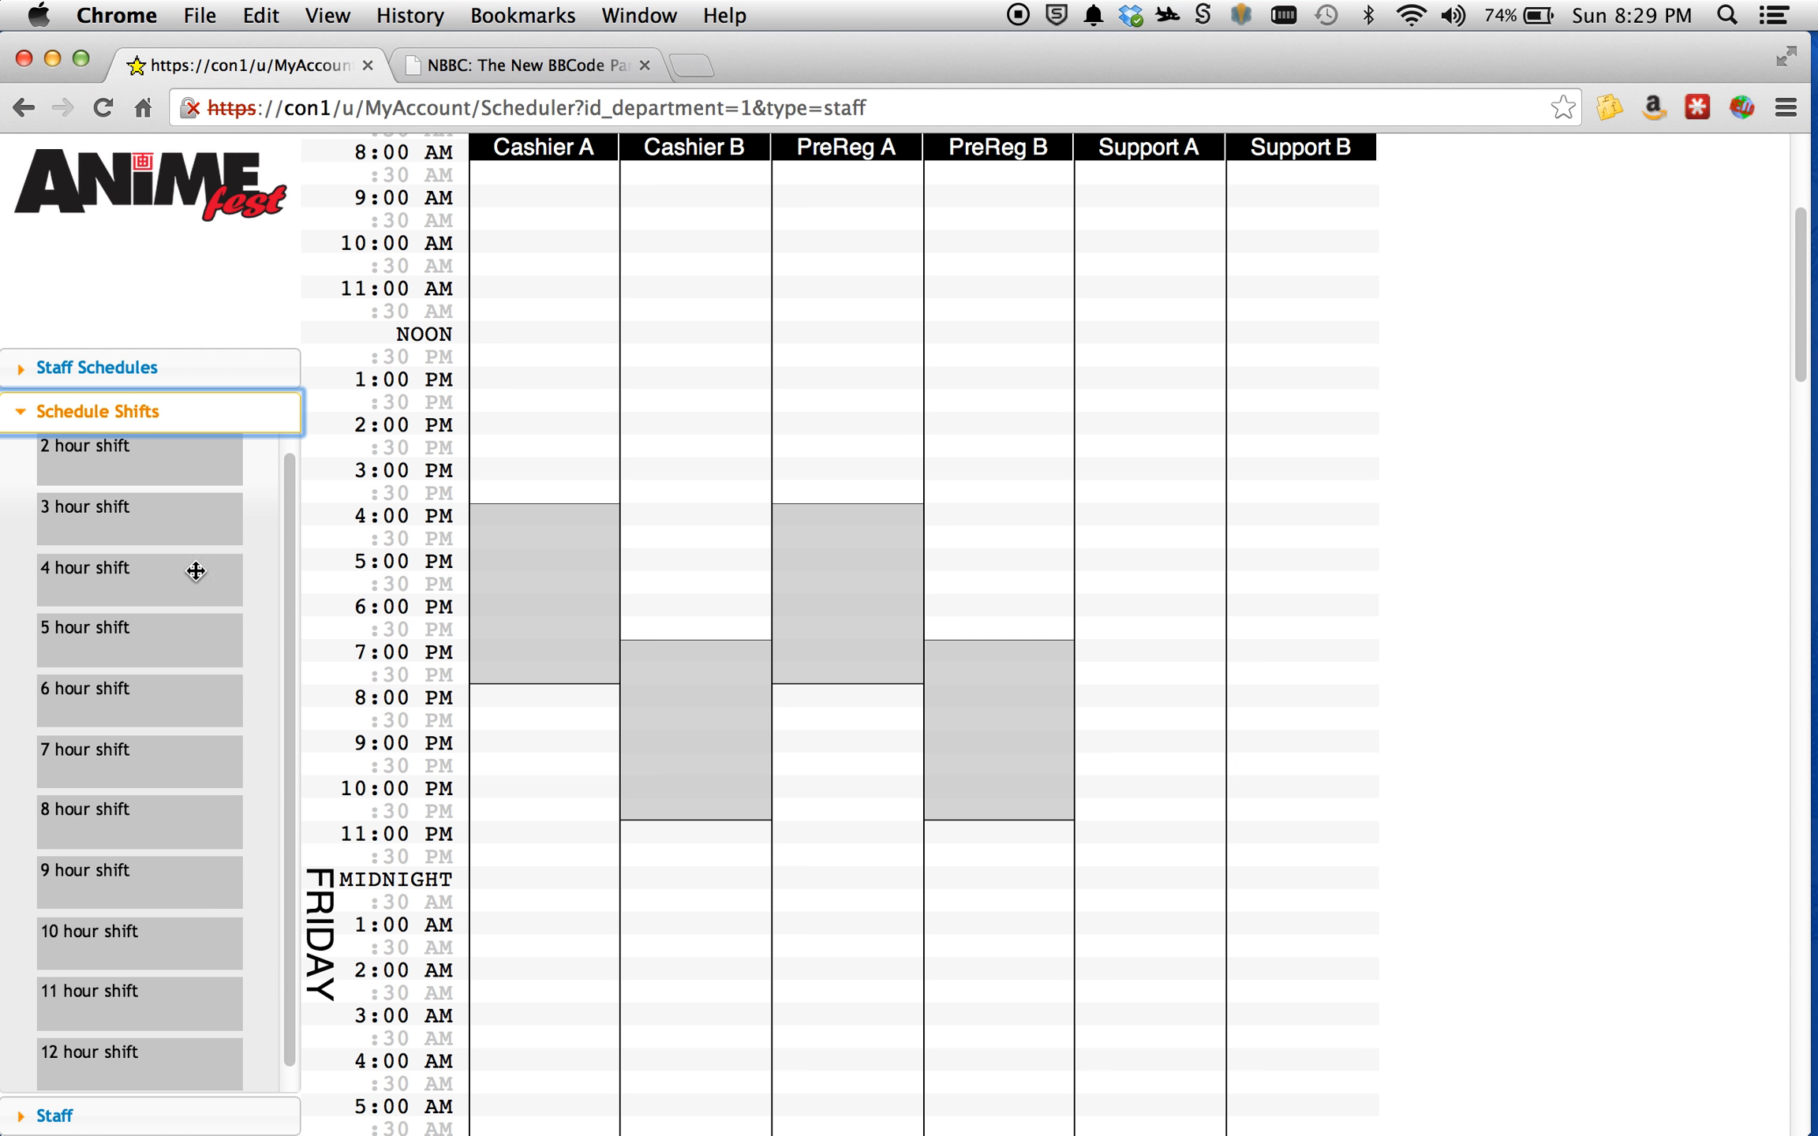
Place 4-hour Friday shifts in Cashier A at 8:00 AM and noon, and in Cashier B at 10:00 AM and 2:00 PM.
scroll(697, 860, down, 10)
scroll(698, 857, up, 3)
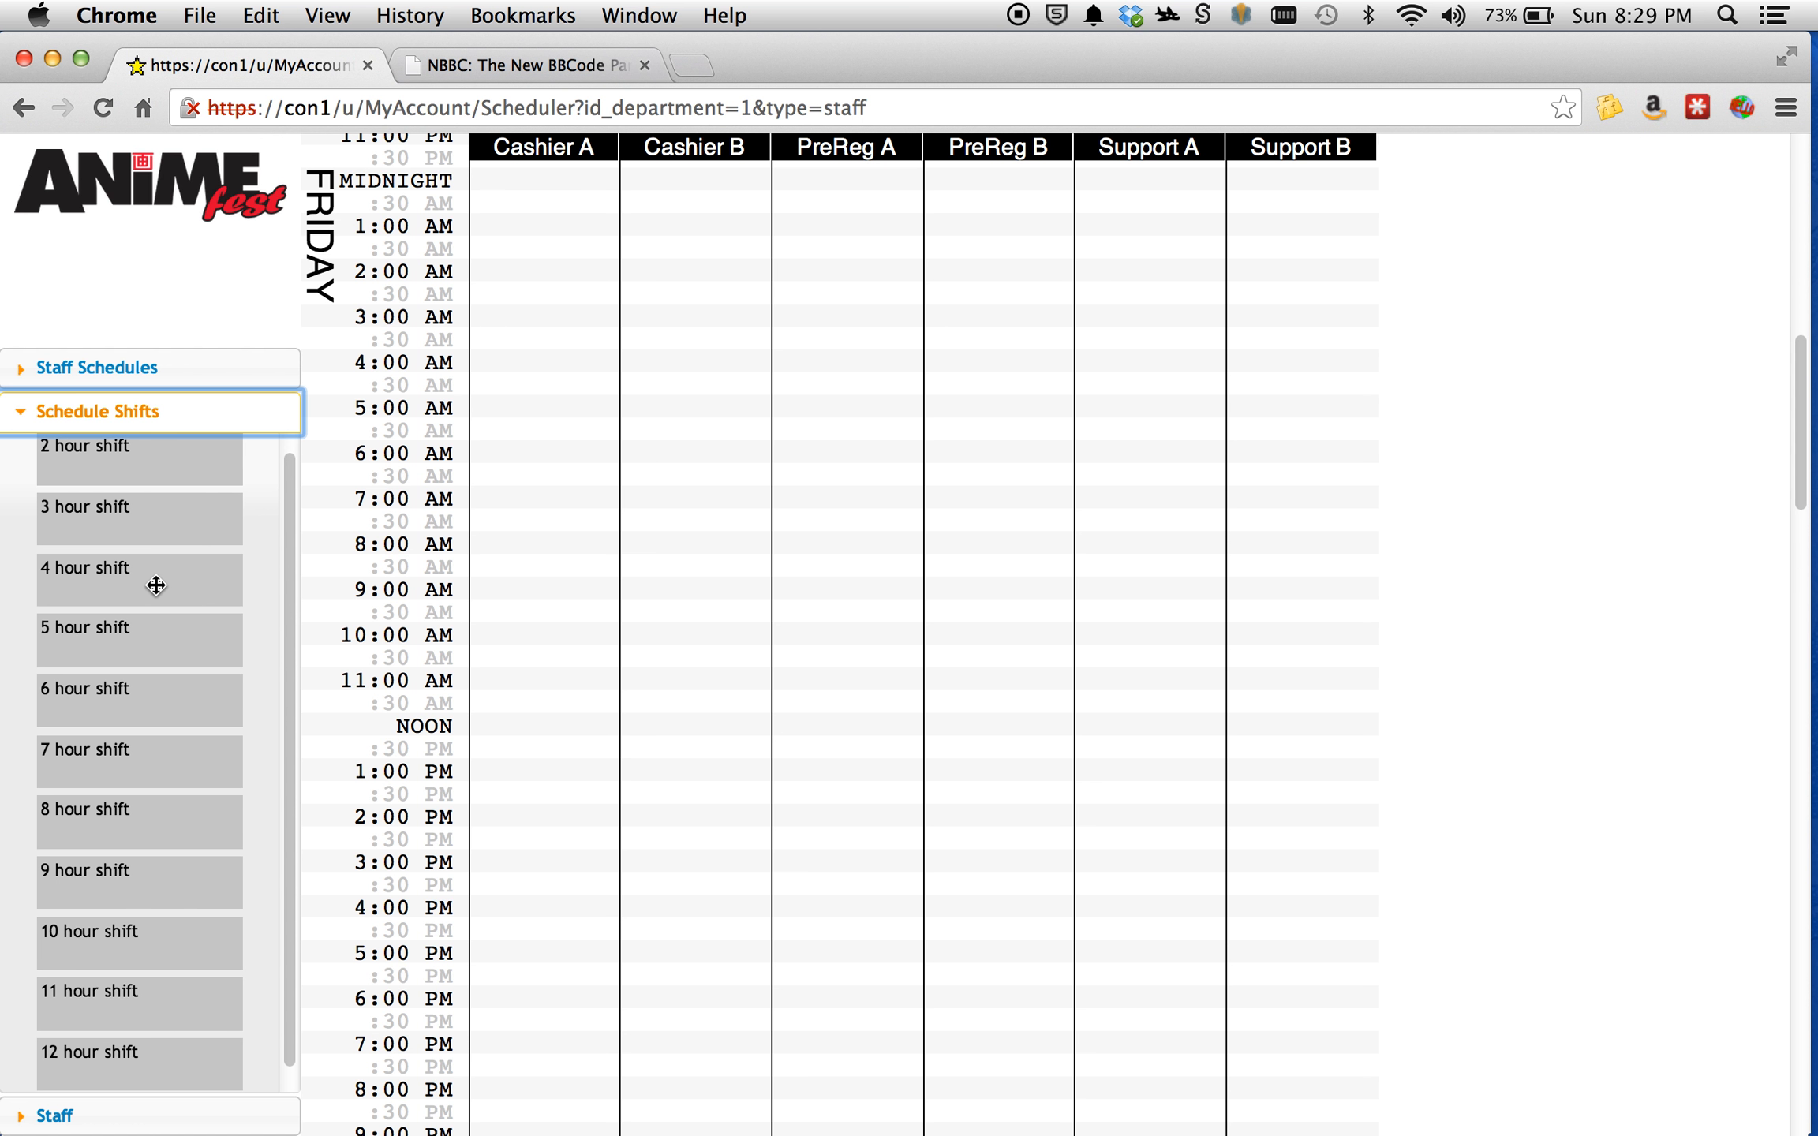
drag(147, 582, 556, 549)
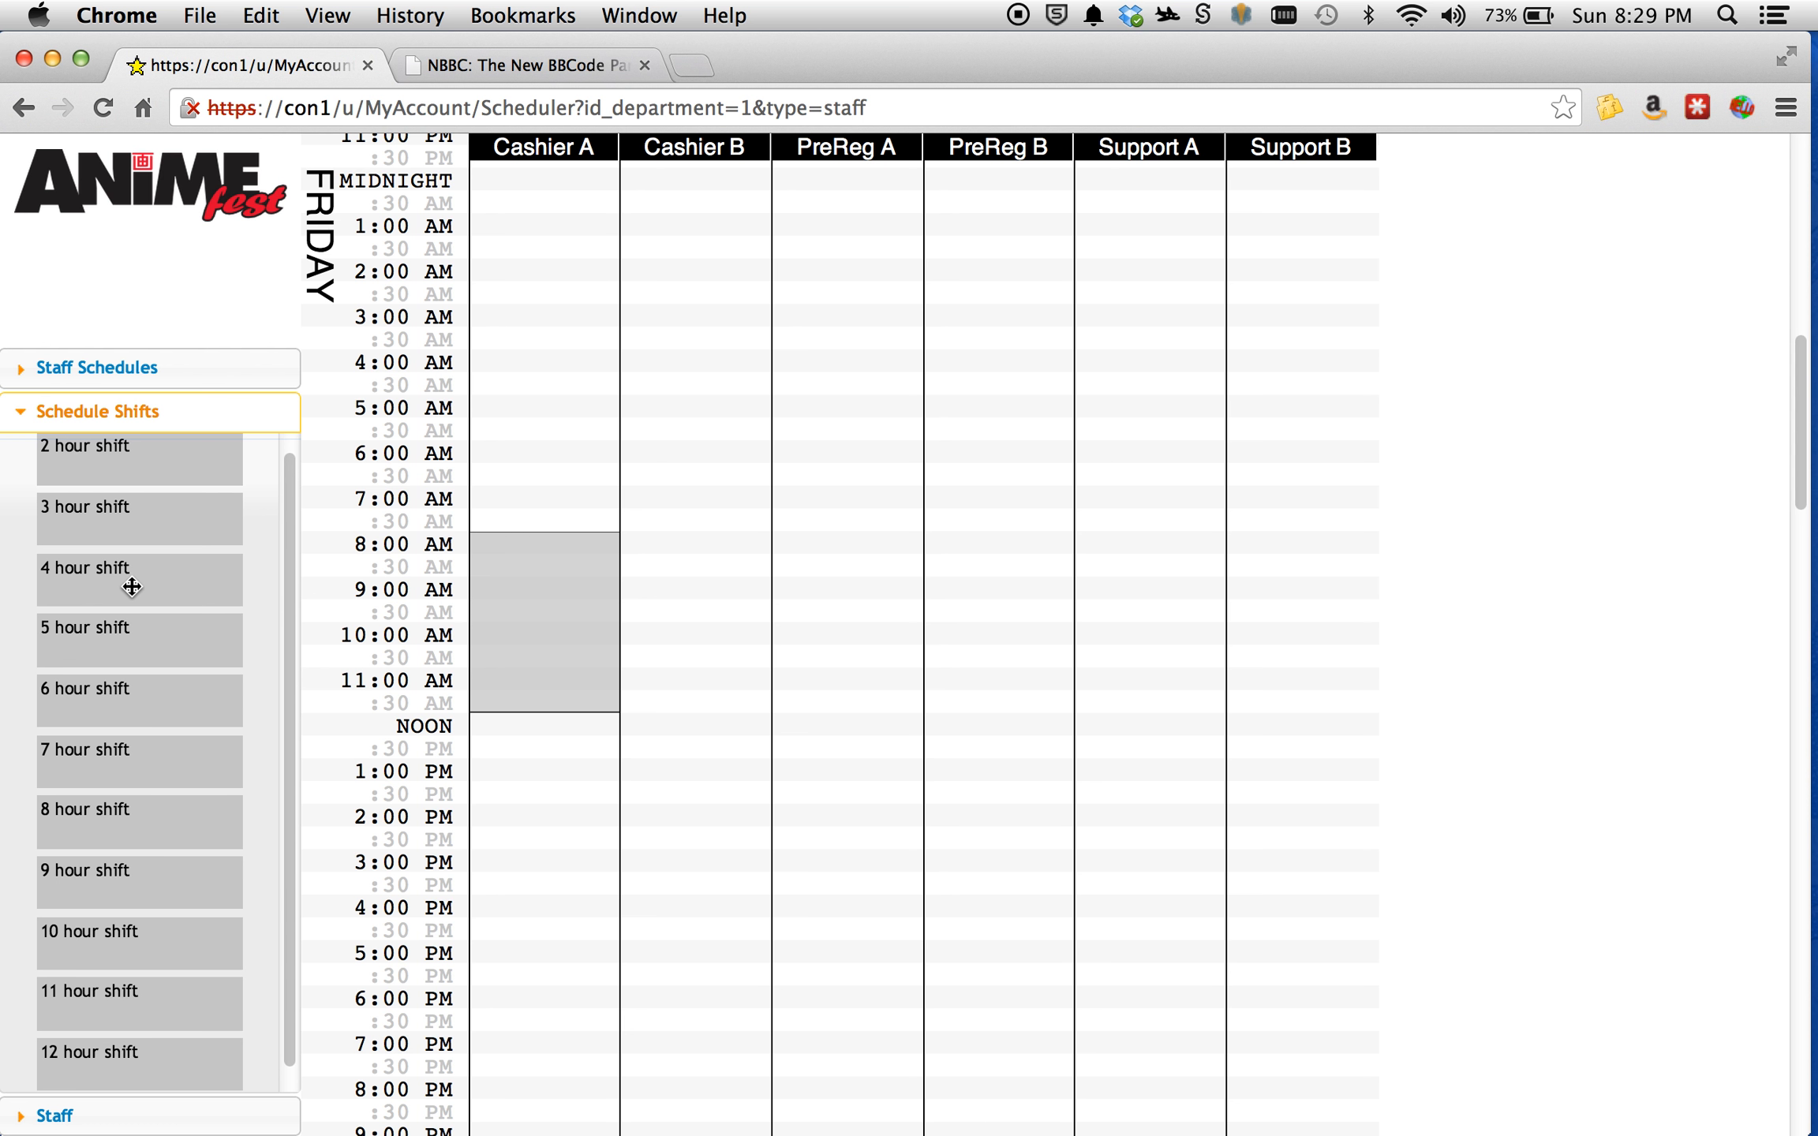
drag(131, 586, 693, 819)
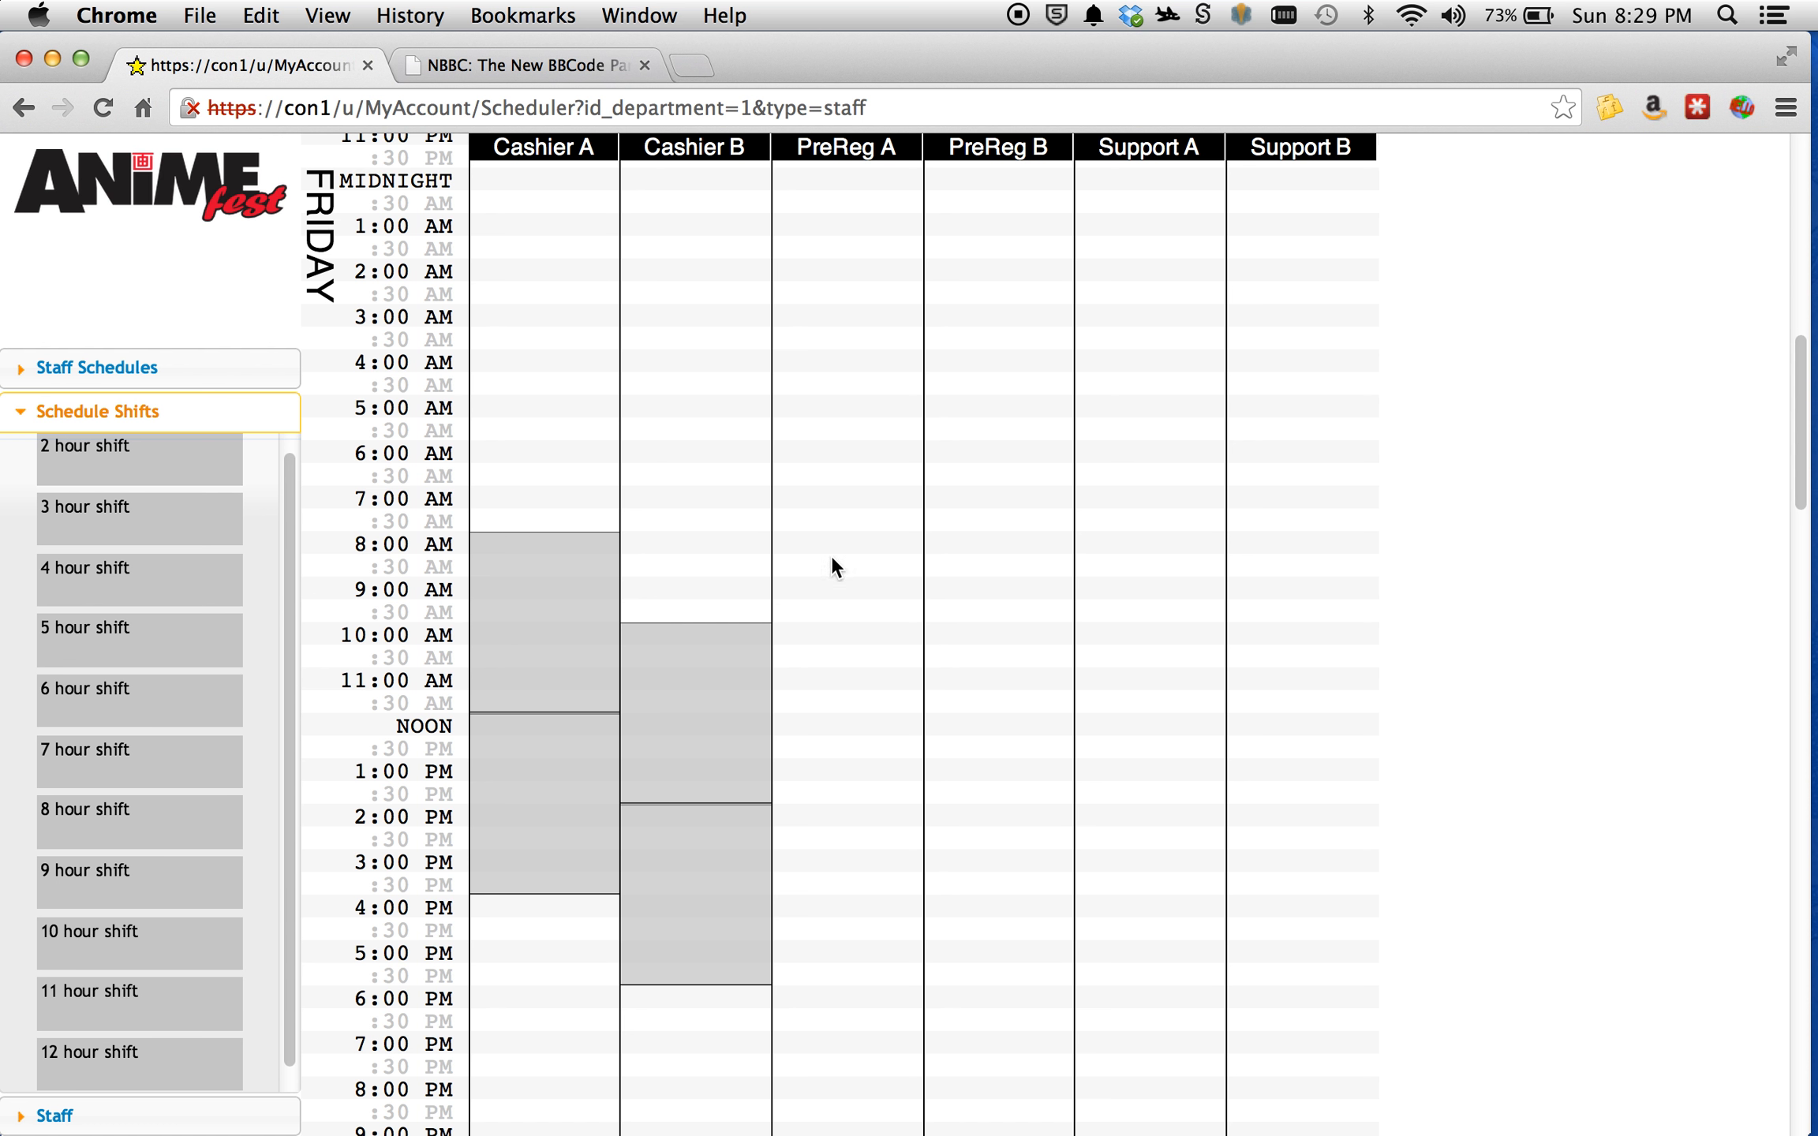
Place 4-hour Friday shifts in PreReg A at 8:00 AM and in PreReg B at 10:00 AM.
drag(86, 572, 848, 551)
drag(178, 580, 1008, 635)
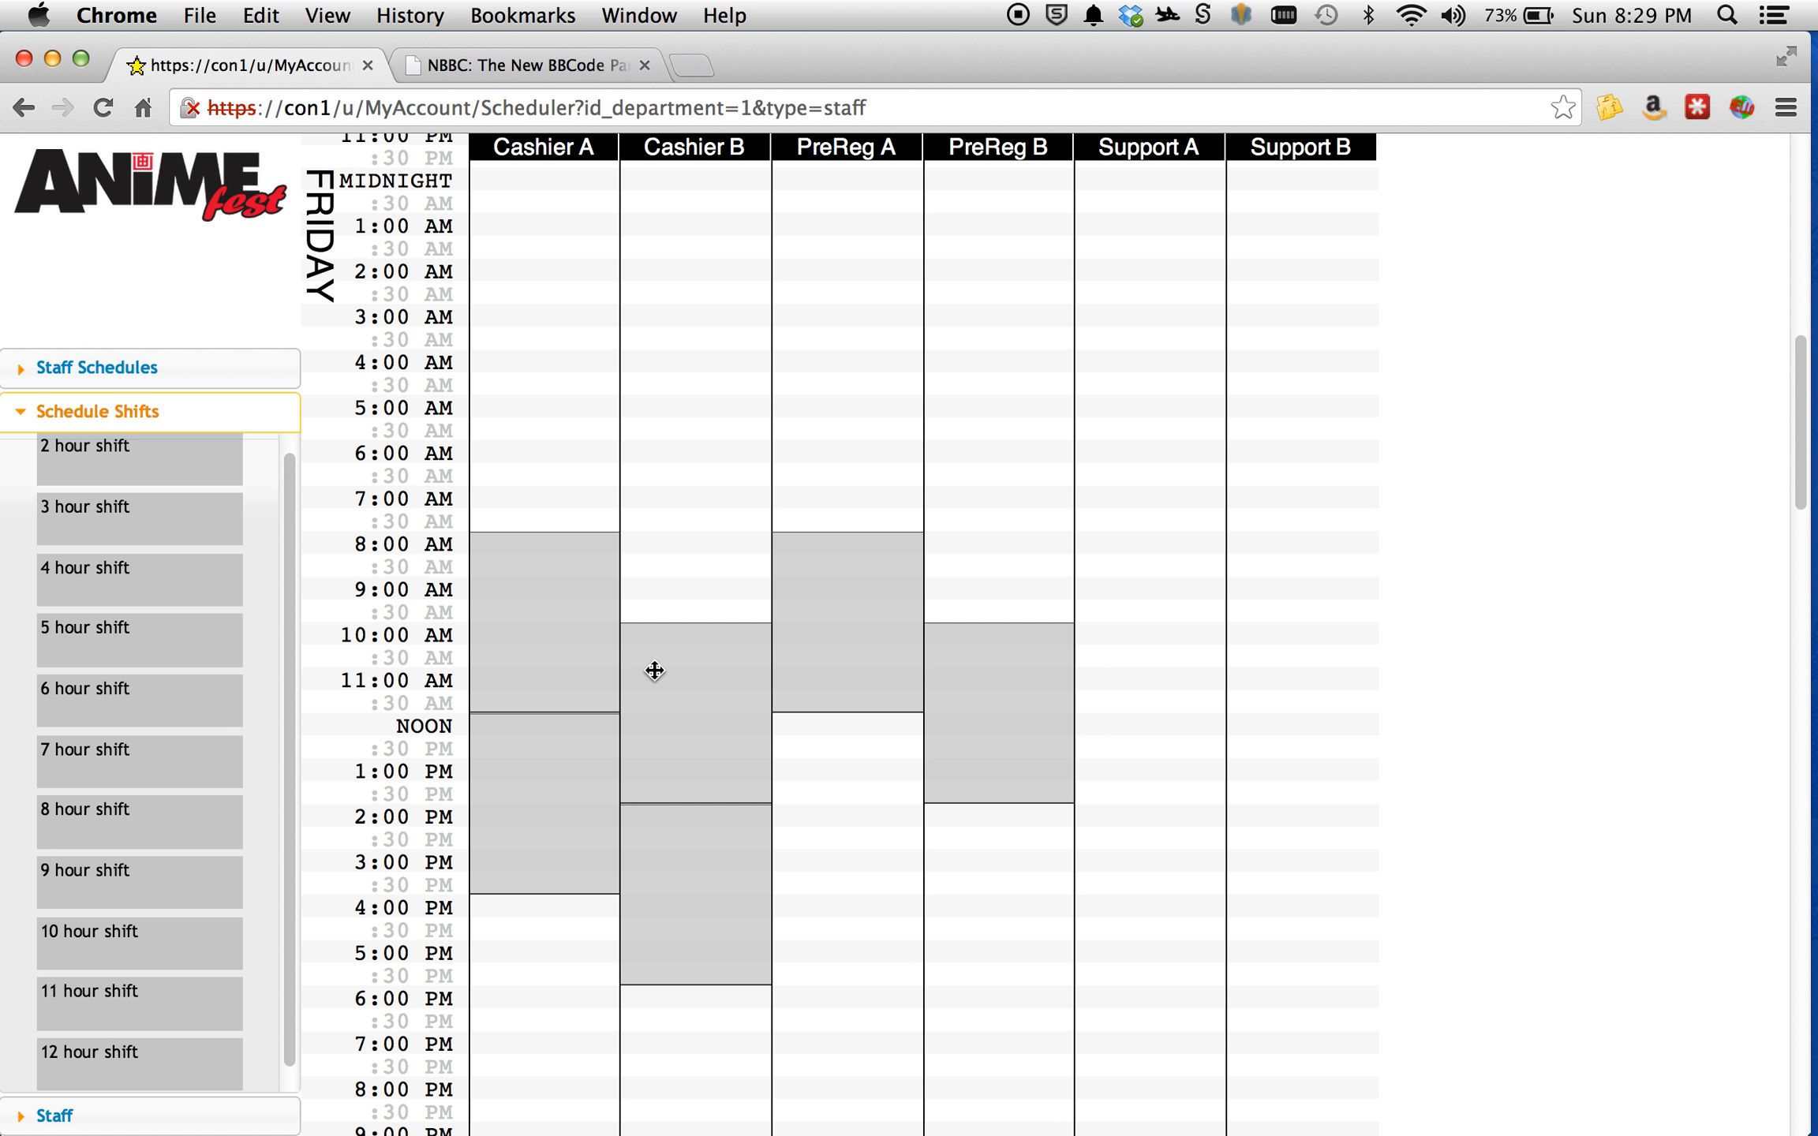
scroll(1094, 626, down, 5)
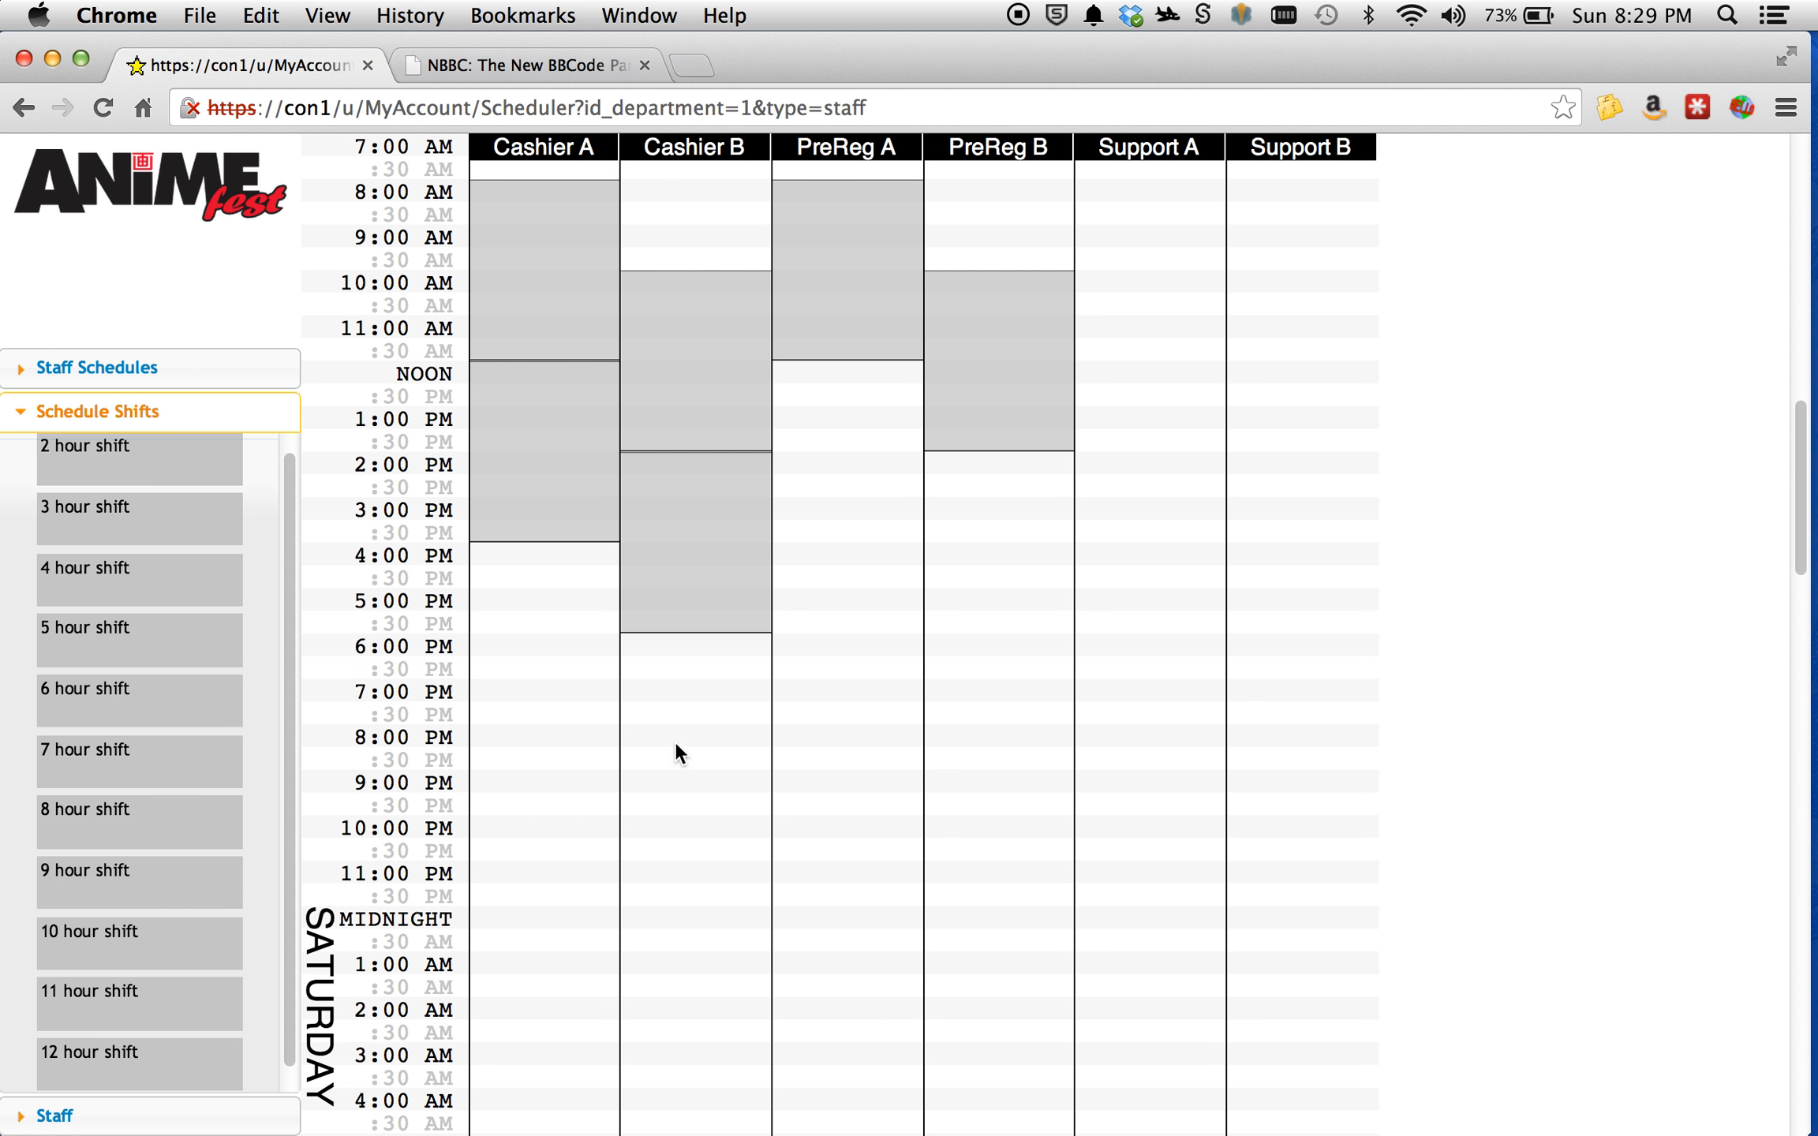
scroll(676, 741, up, 3)
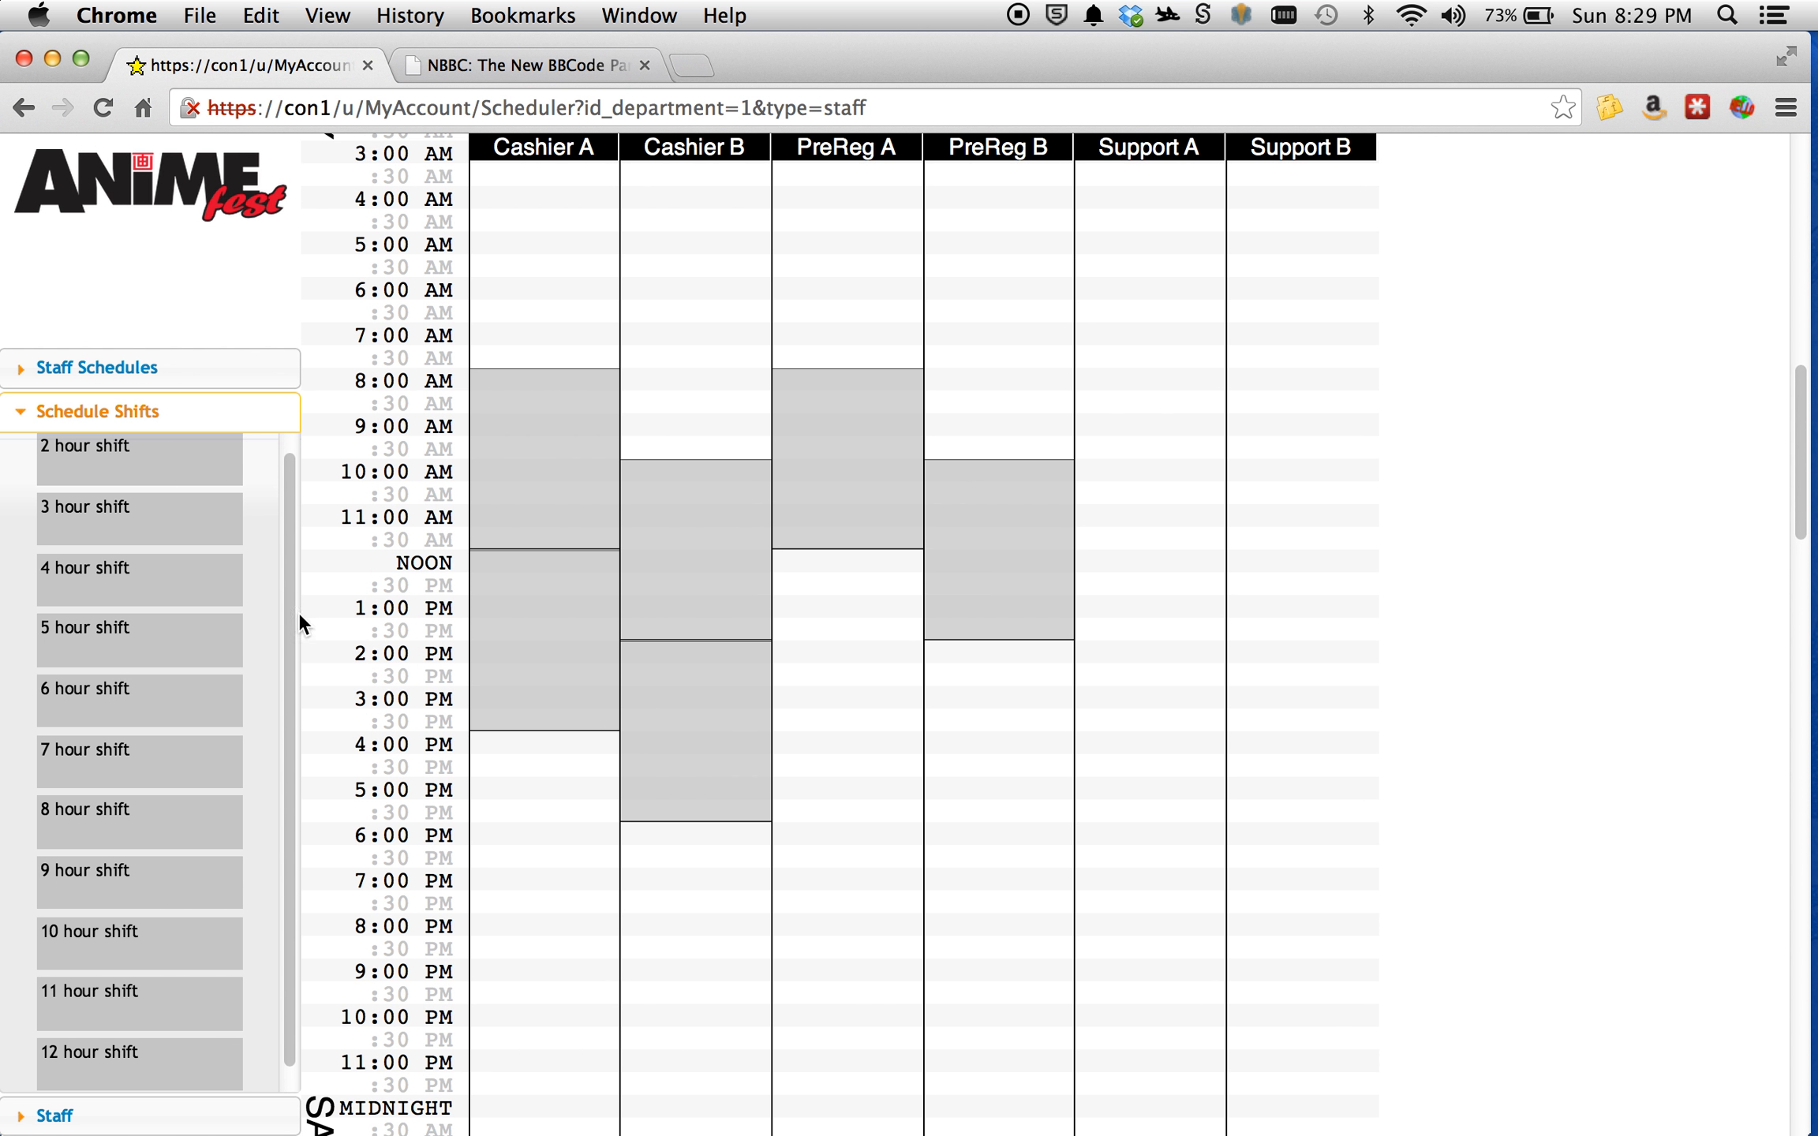
Assign the sixth and ninth listed staff members to the Friday 8:00 AM shift in Cashier A.
click(141, 1121)
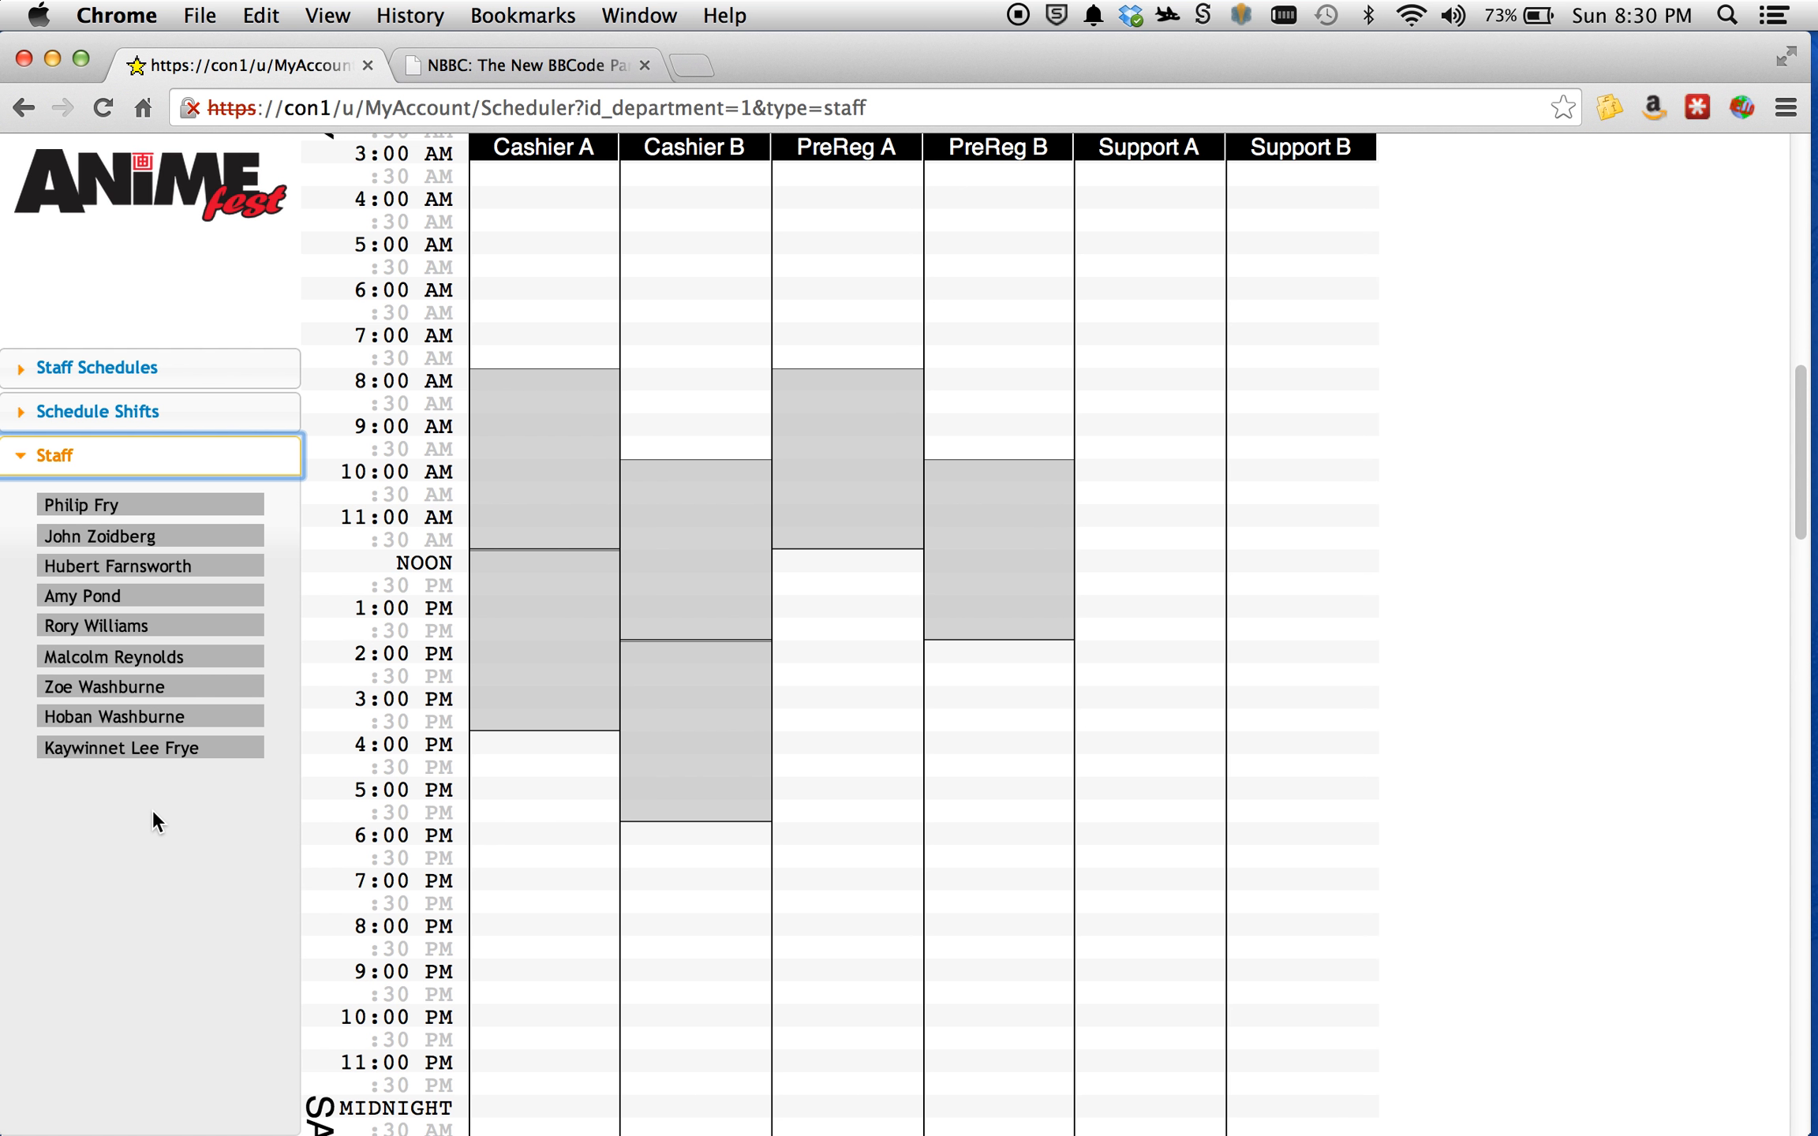
drag(106, 658, 519, 410)
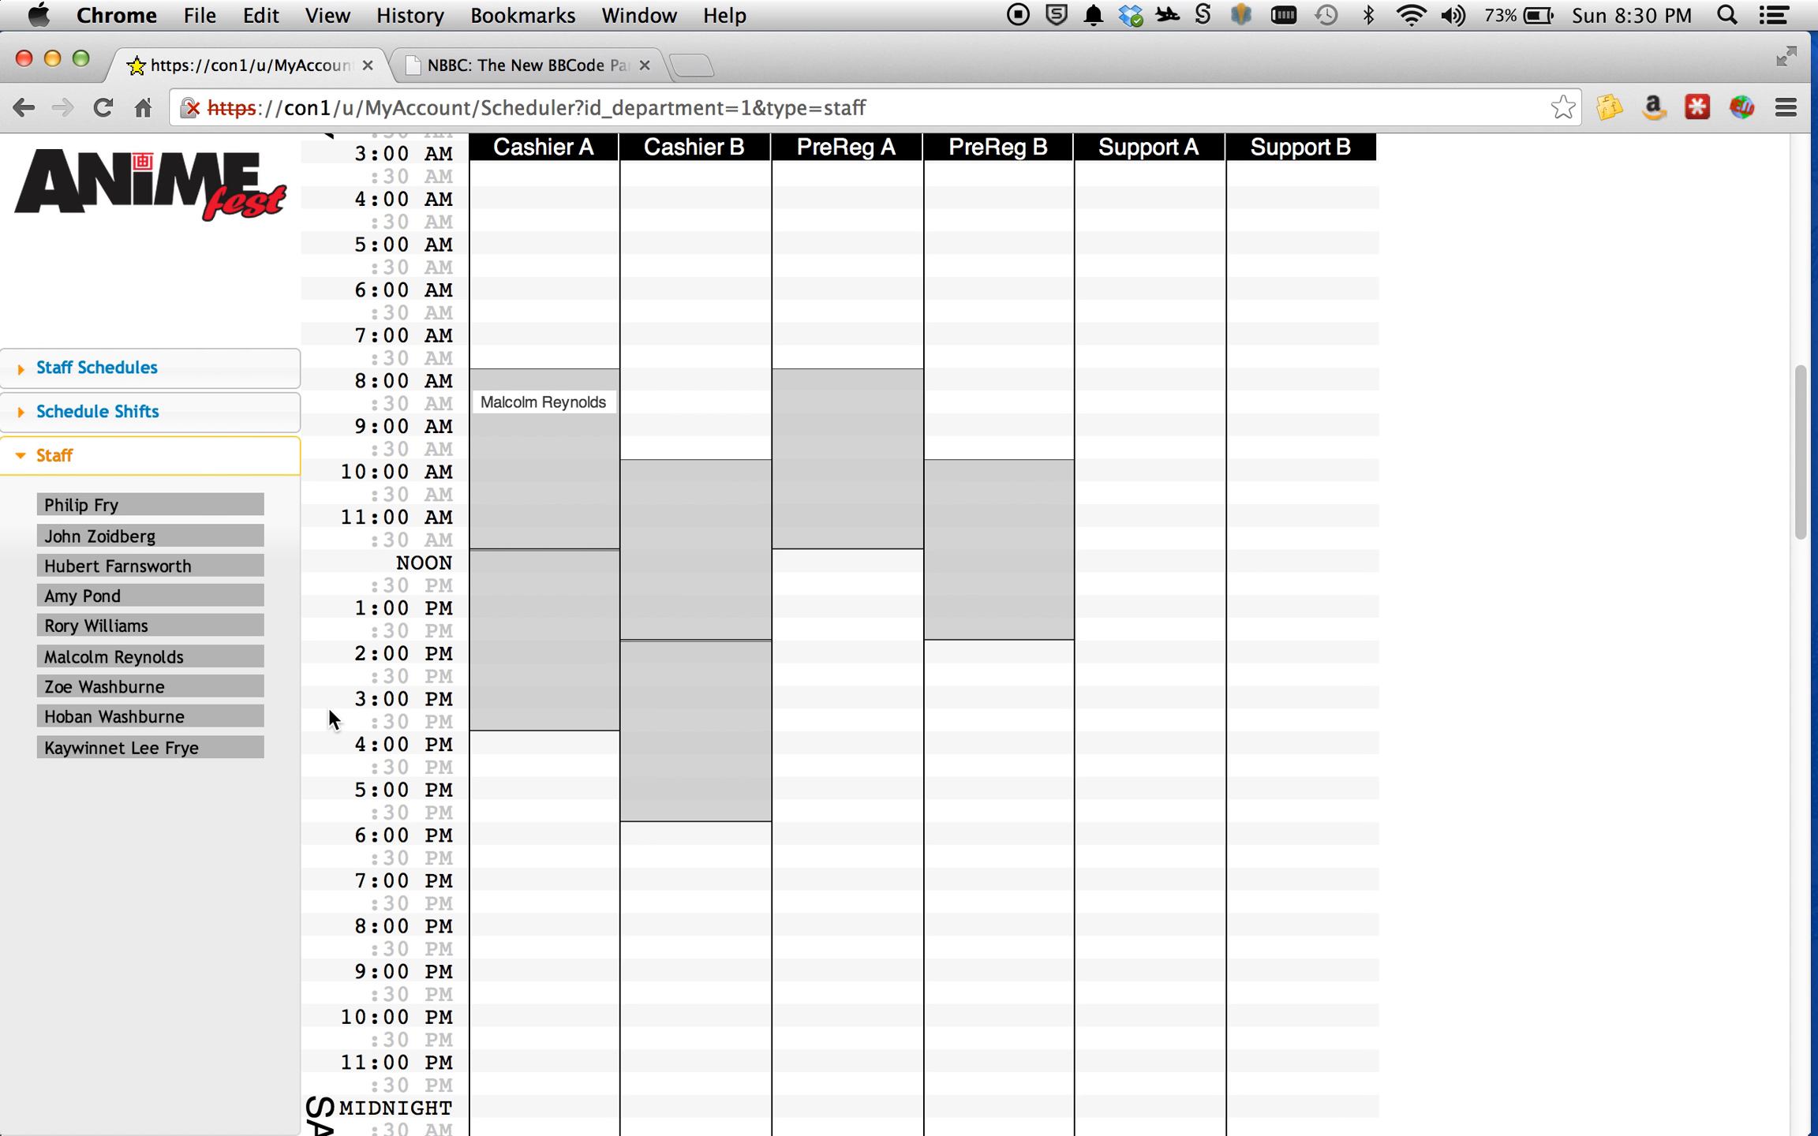
drag(146, 749, 553, 478)
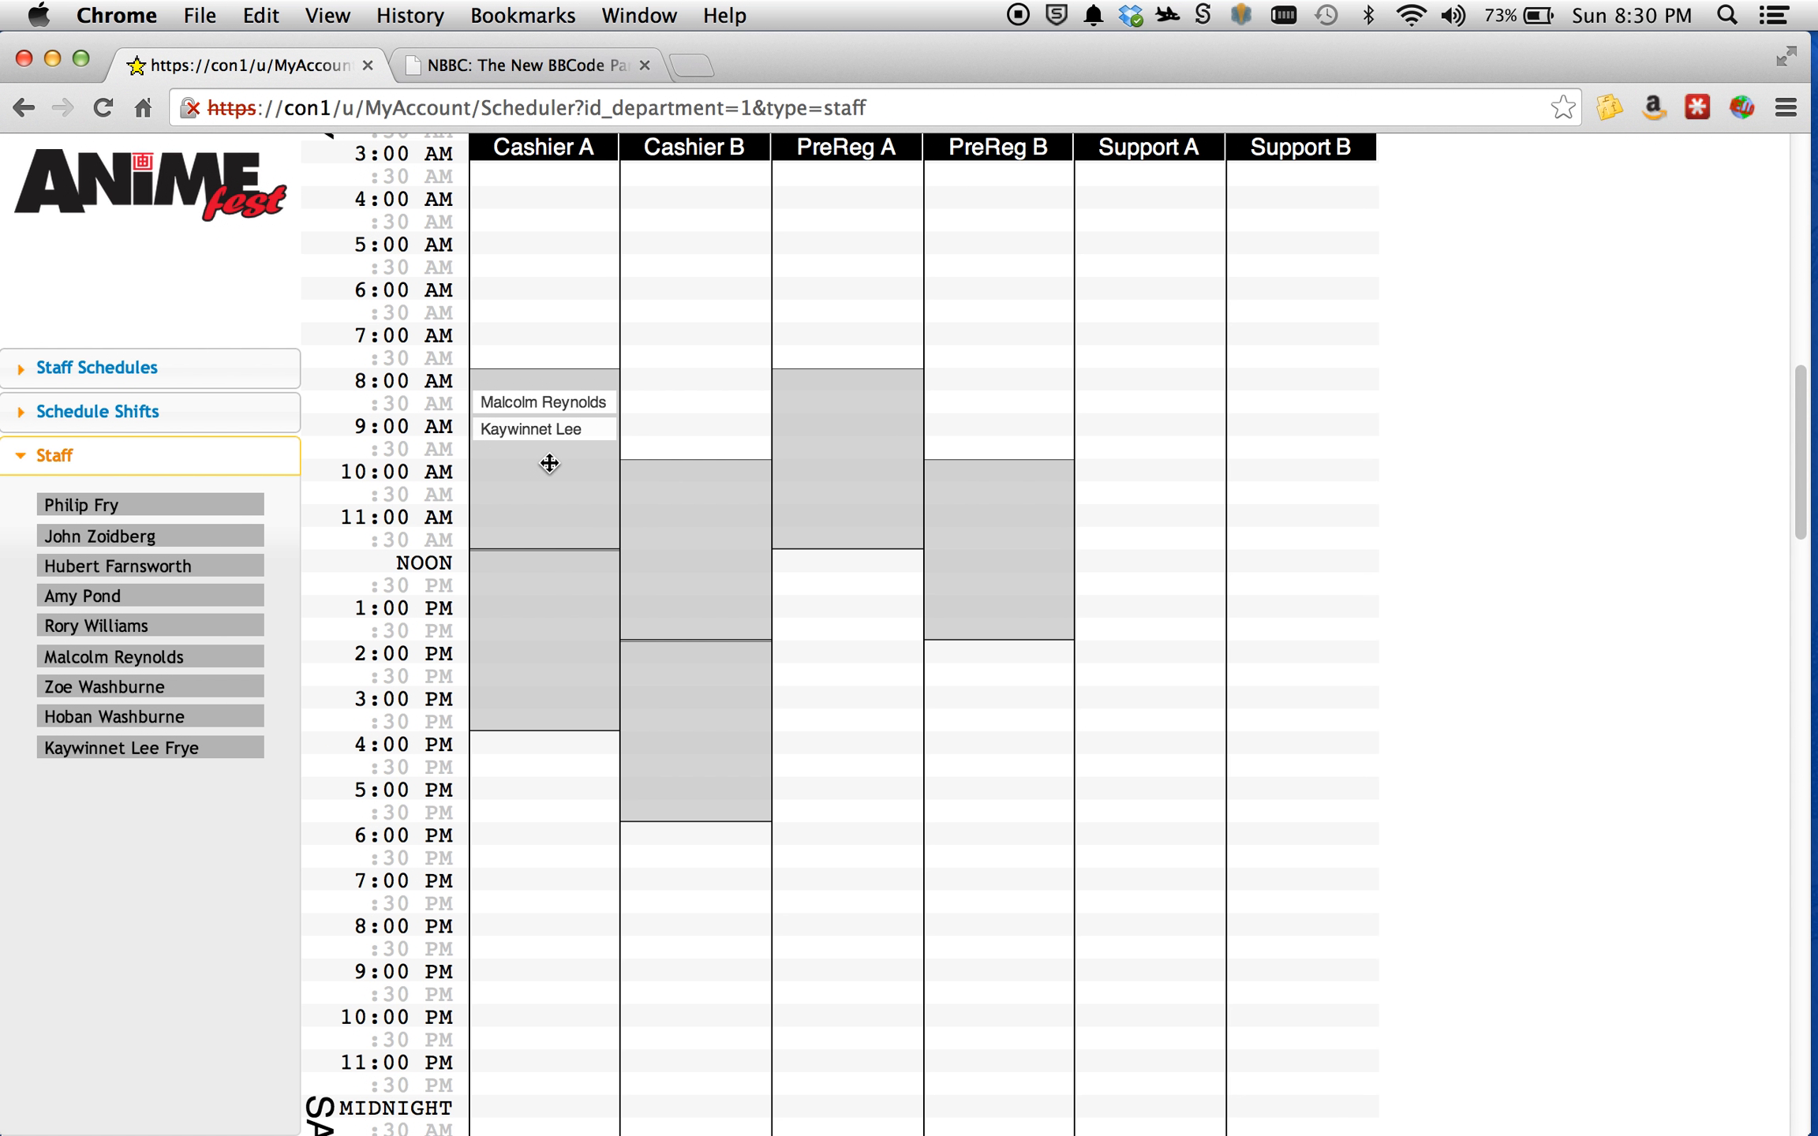
Assign the seventh and eighth listed staff members to Cashier B's Friday 10:00 AM shift, and the fourth and fifth to Cashier A's noon shift.
drag(114, 688, 699, 531)
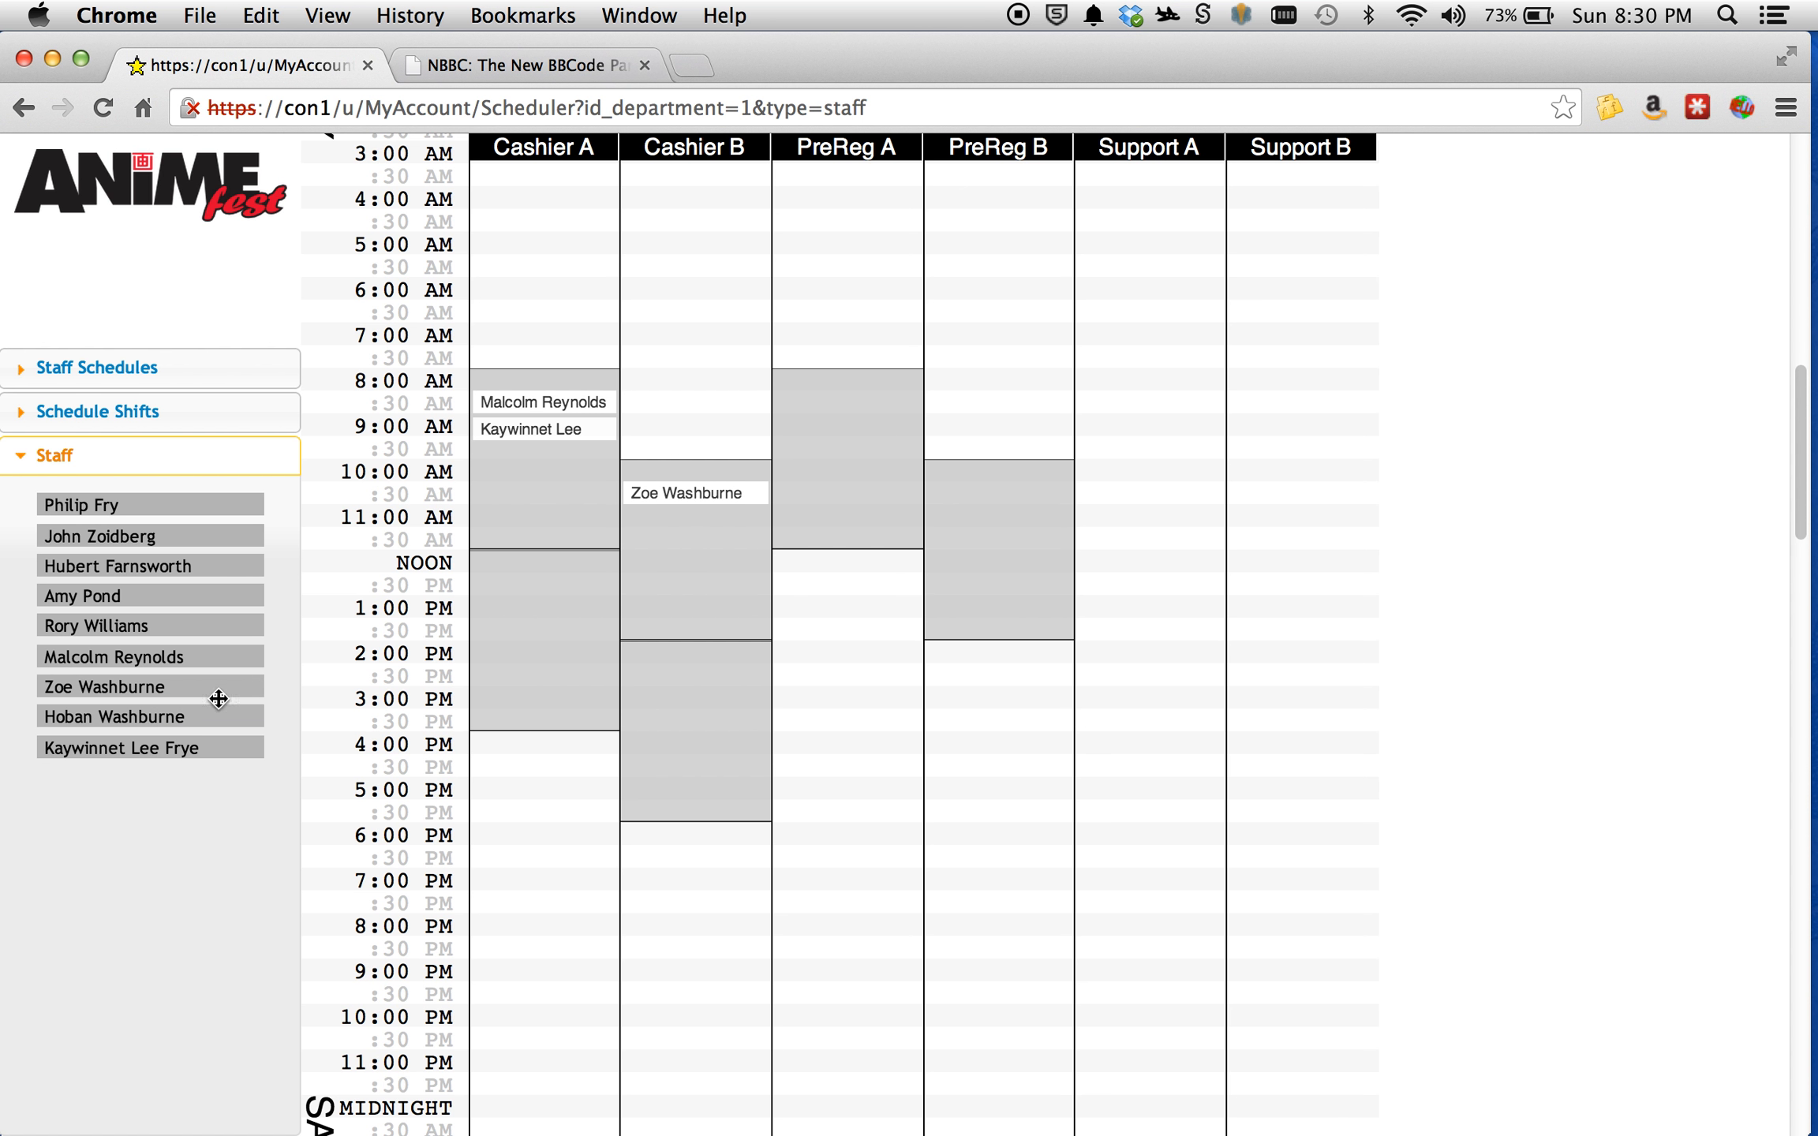
drag(170, 715, 754, 536)
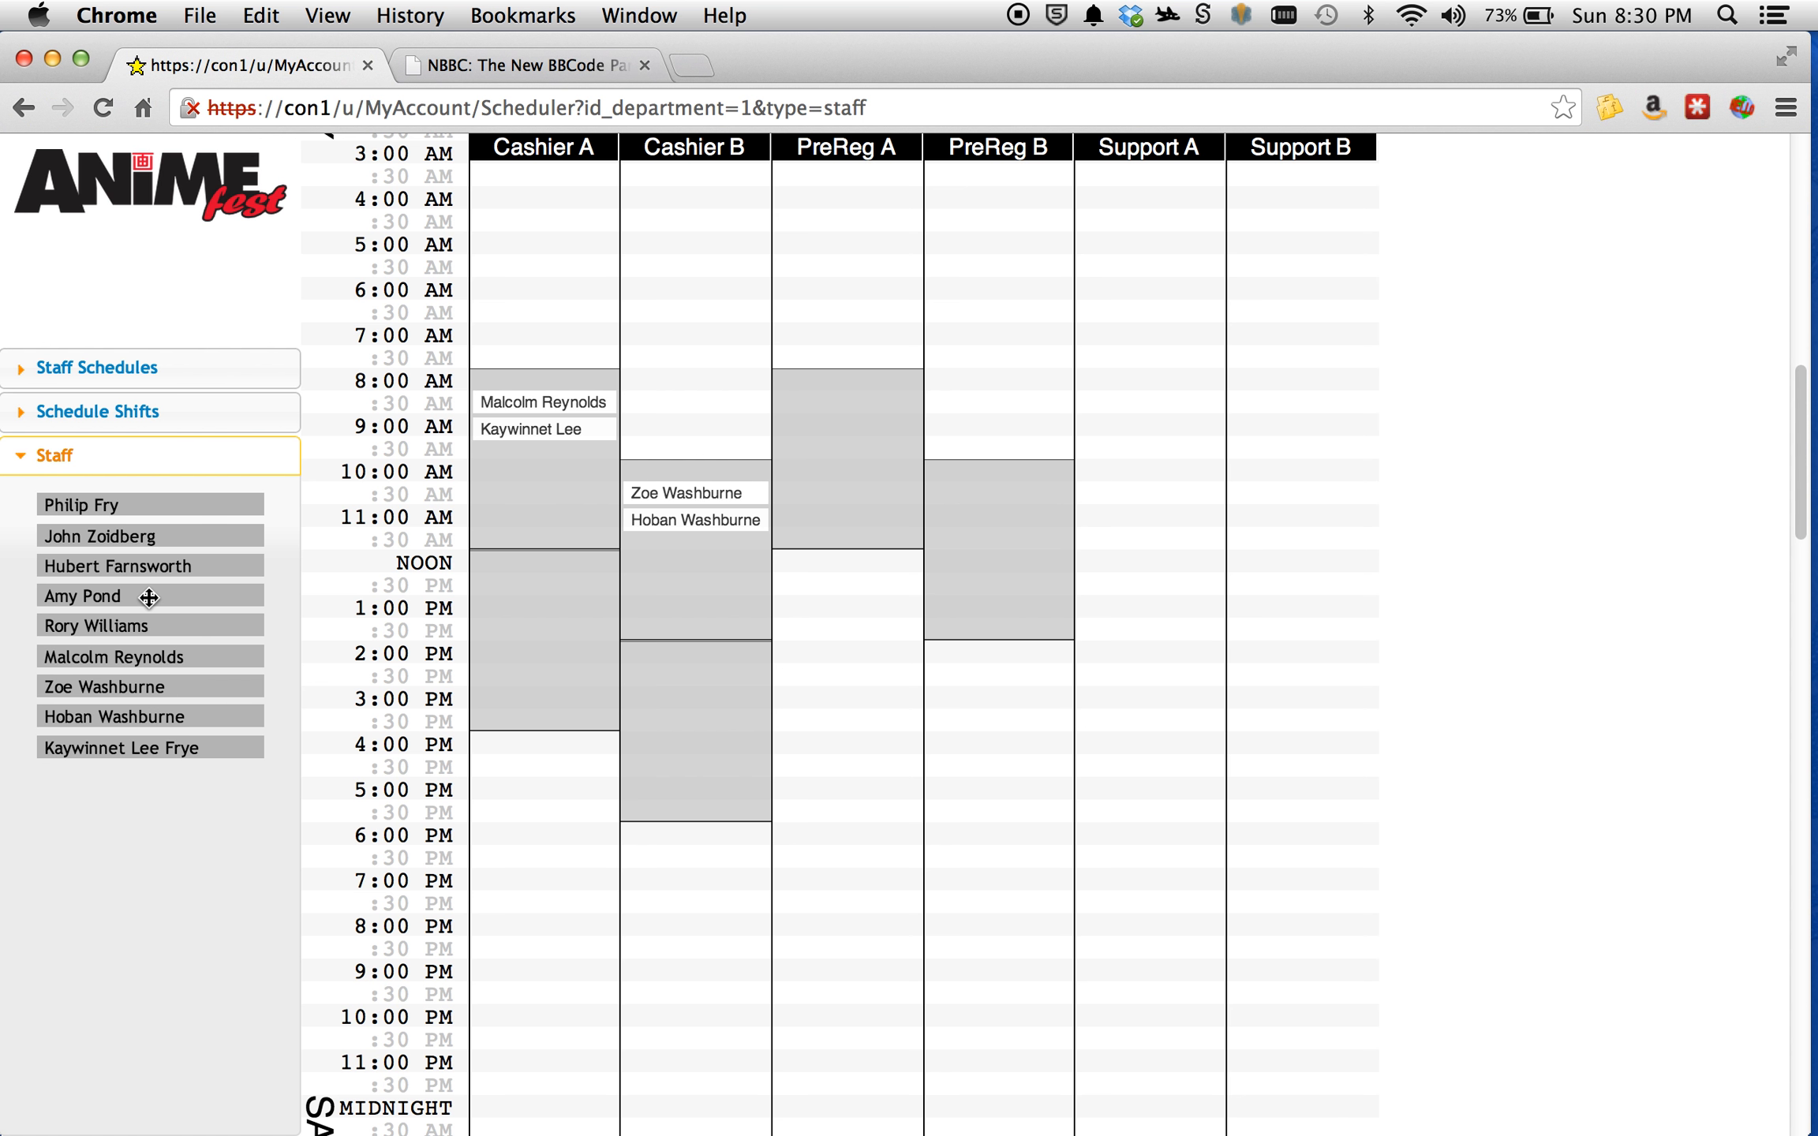
drag(149, 597, 596, 576)
drag(120, 633, 553, 617)
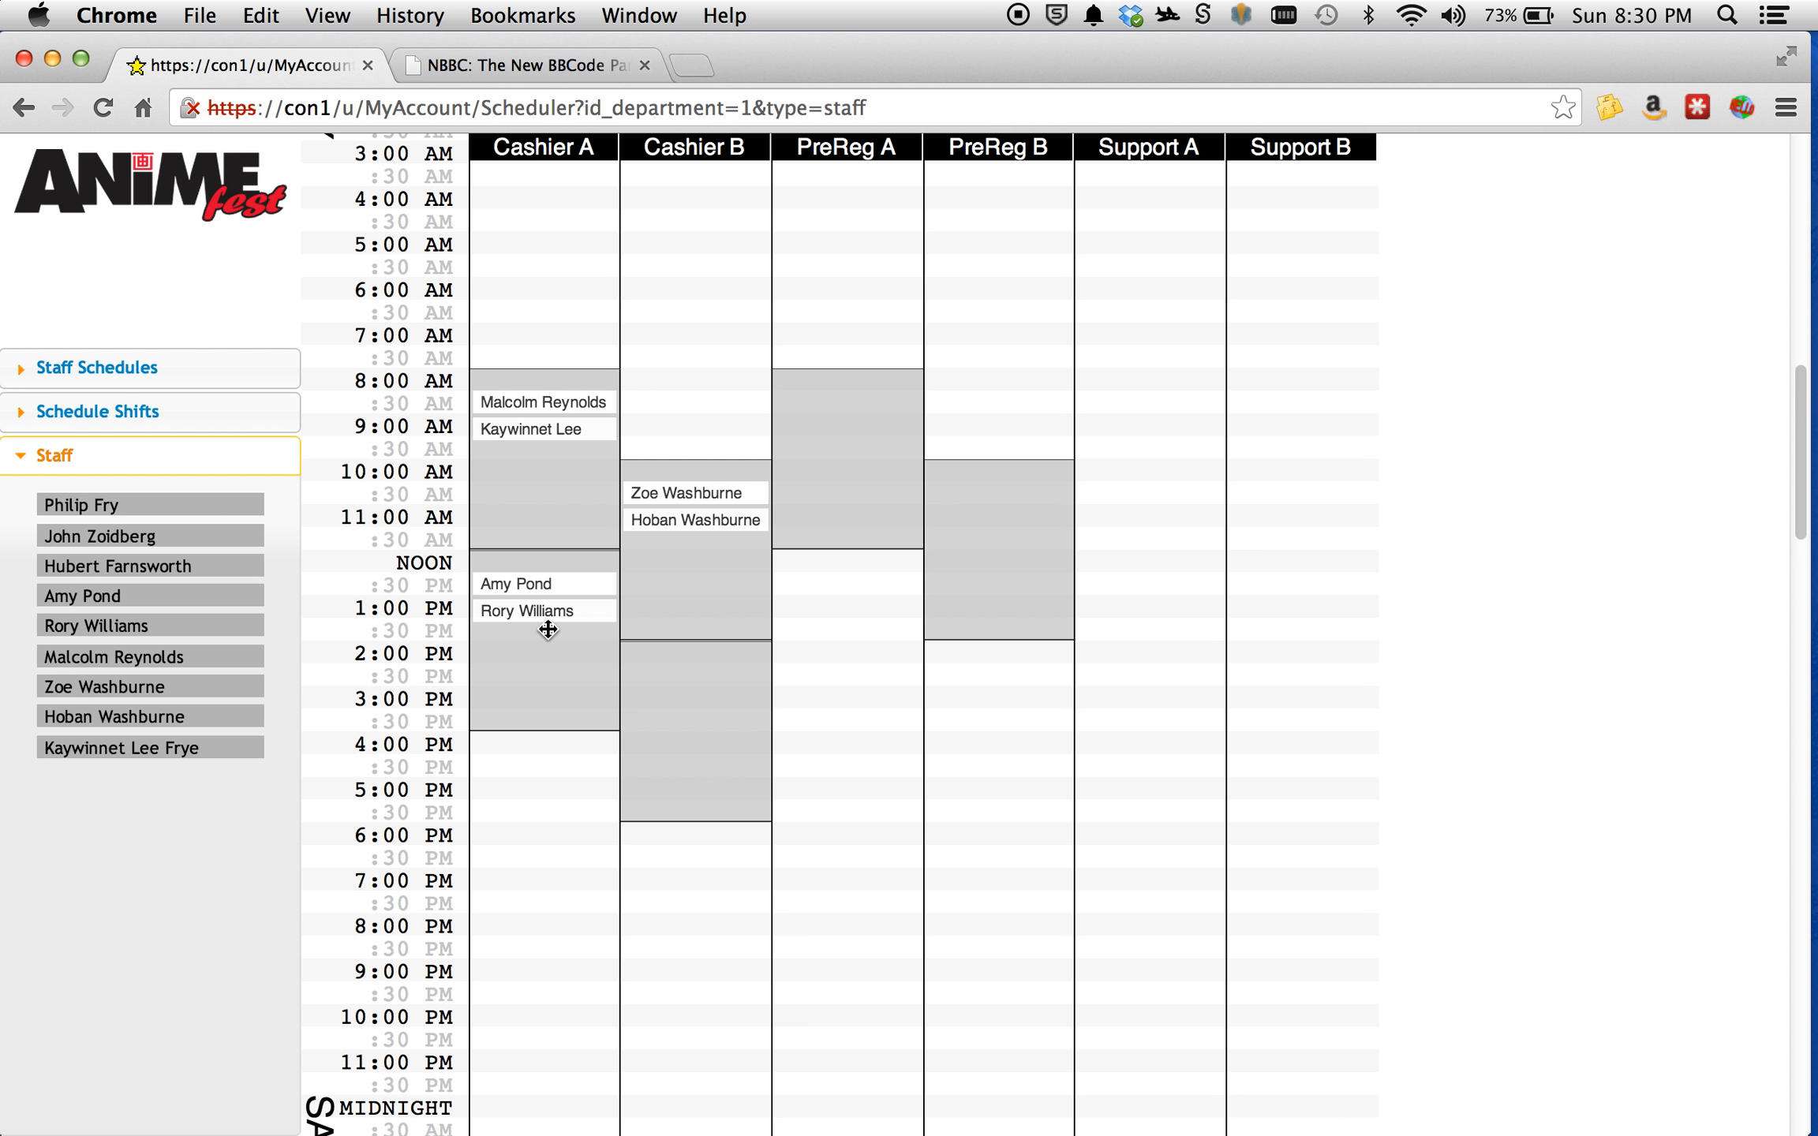
Move the fifth listed staff member from Cashier A's noon shift through the Cashier B 2:00 PM and PreReg A shifts to PreReg B's 10:00 AM shift.
drag(552, 606, 687, 689)
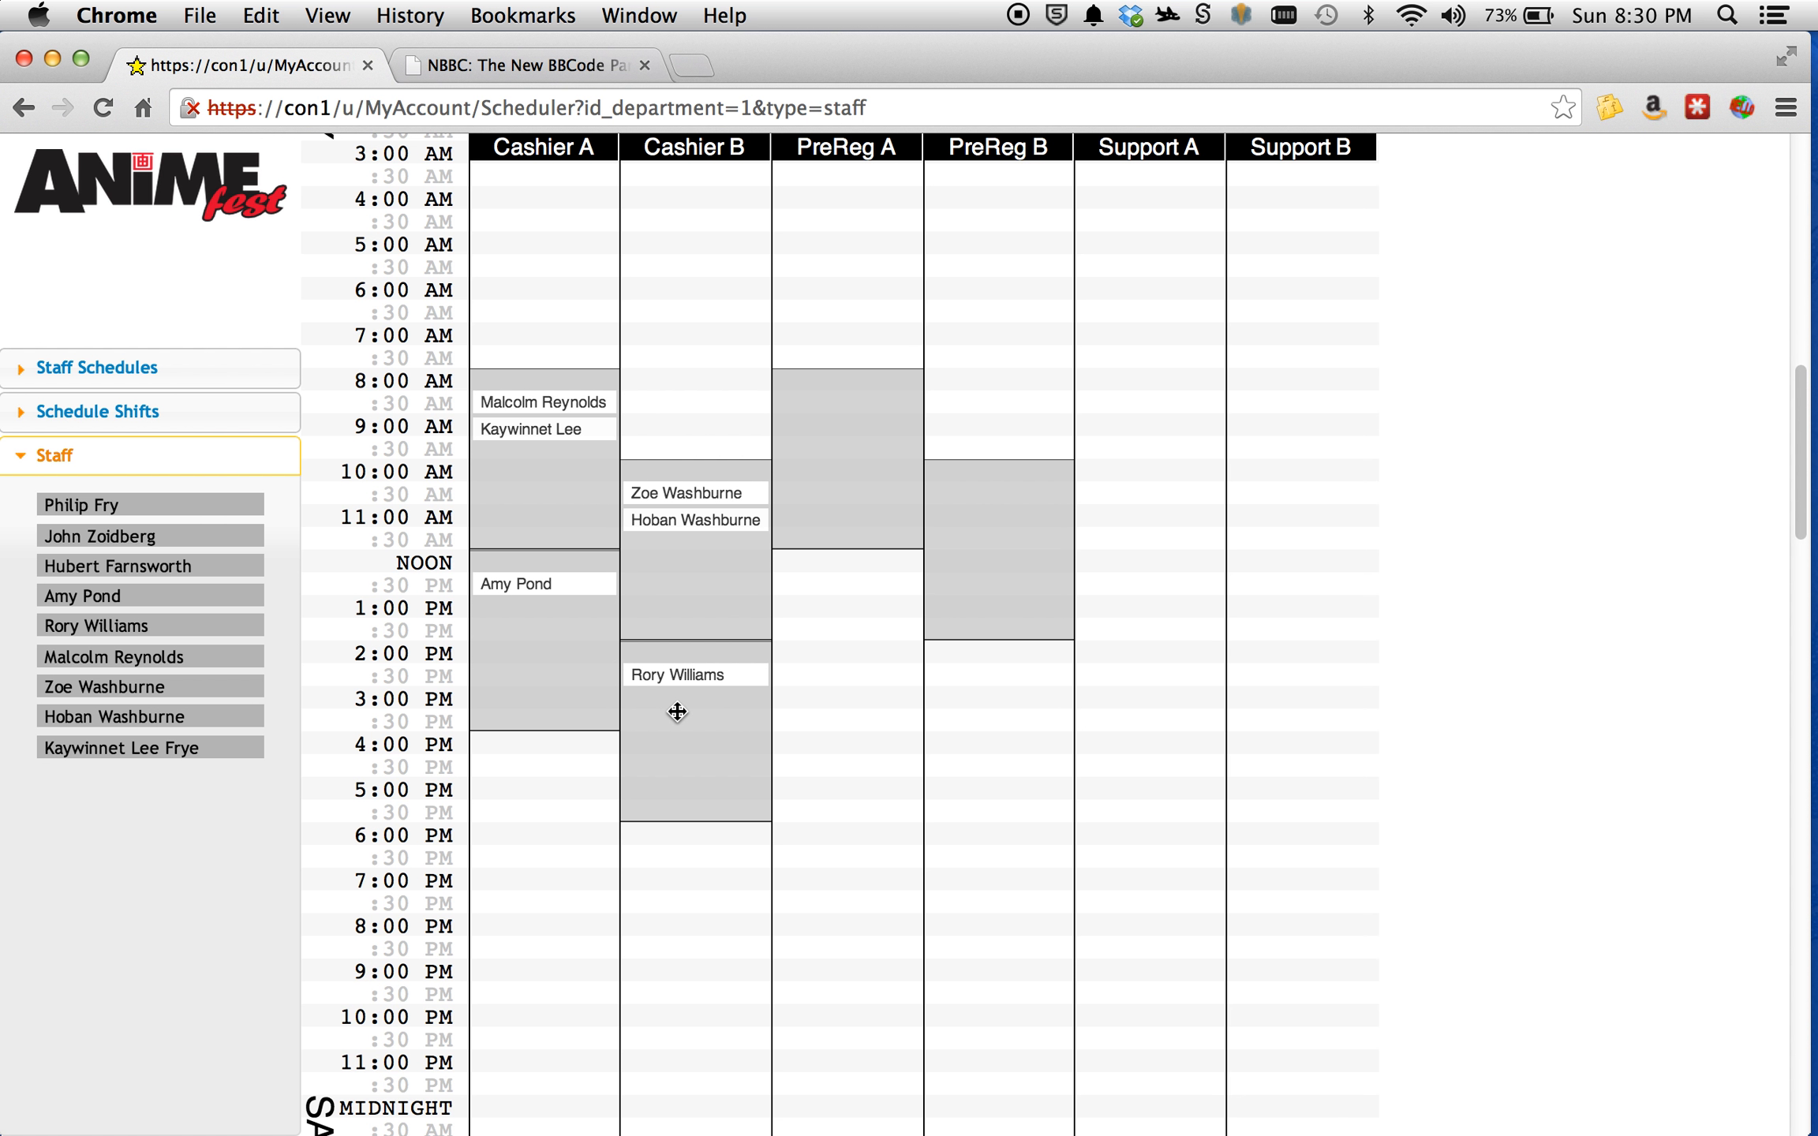
drag(689, 674, 854, 450)
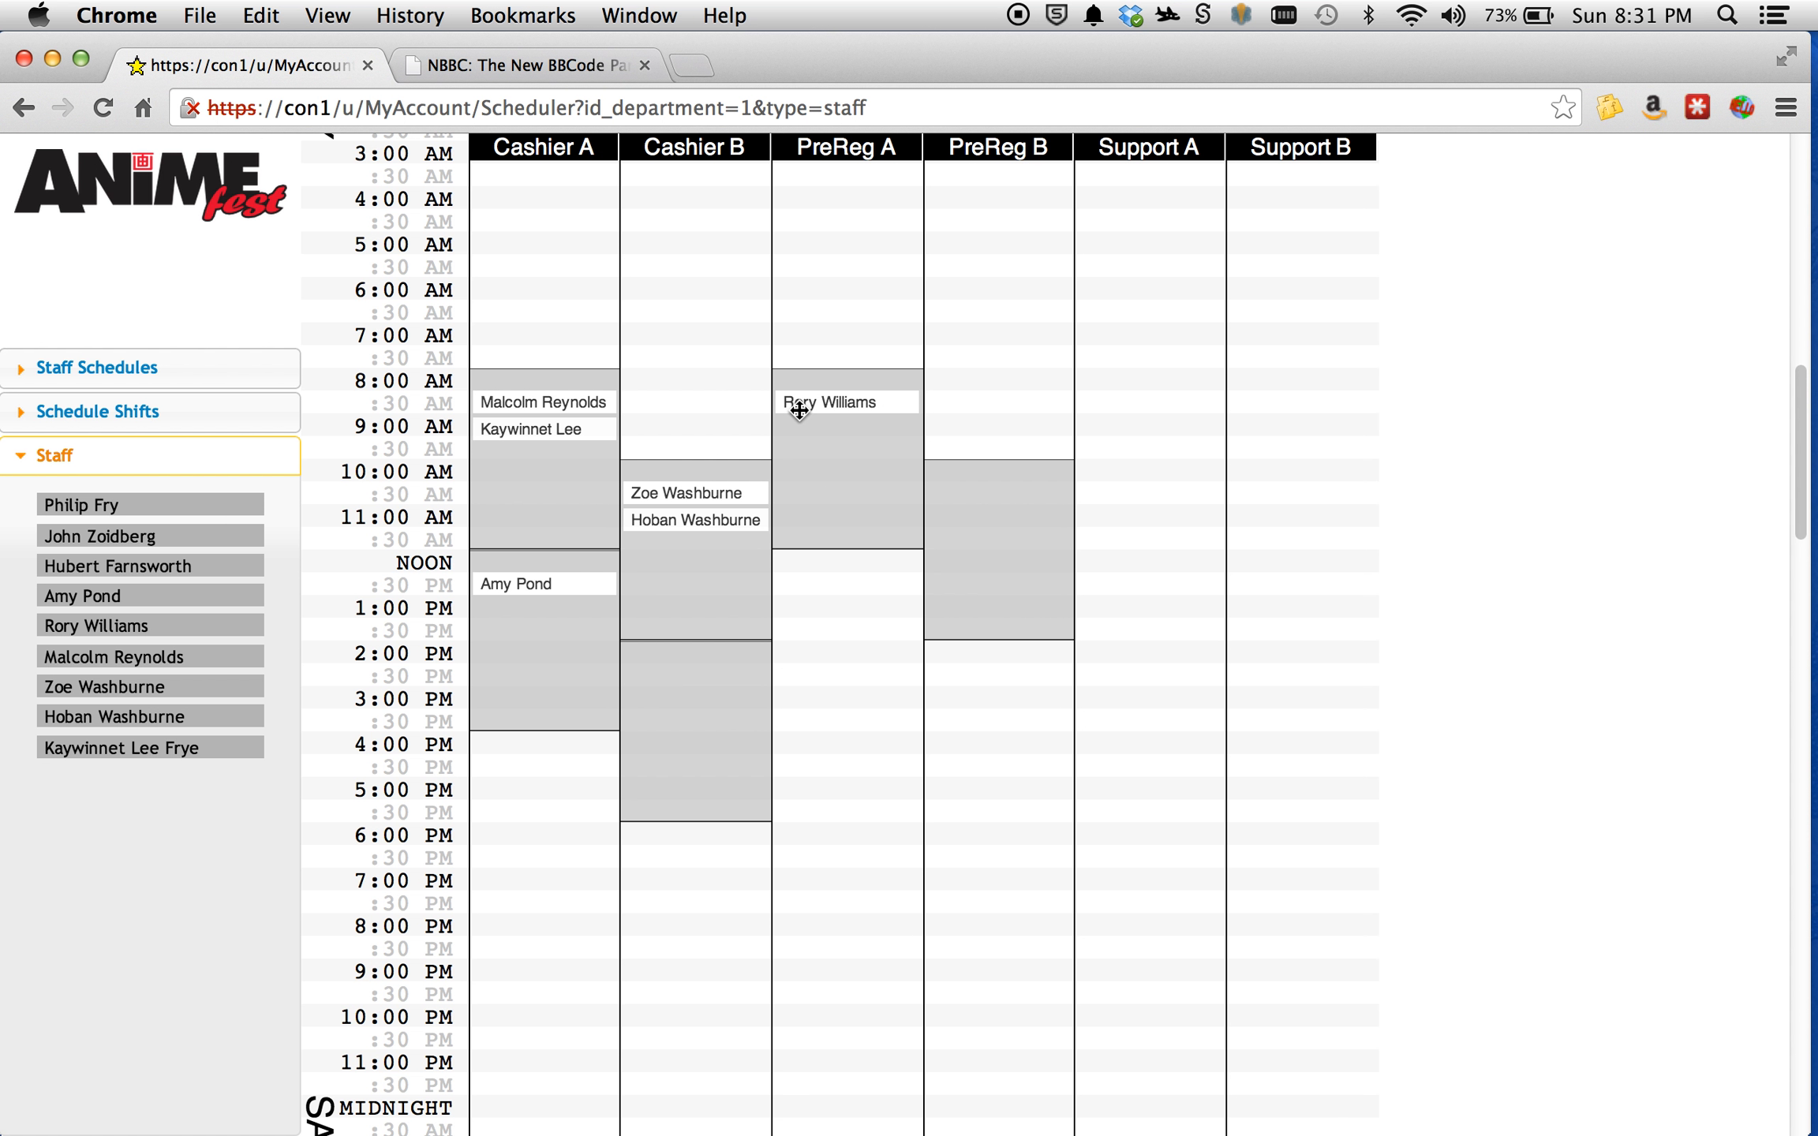
drag(846, 498, 832, 382)
drag(846, 407, 994, 515)
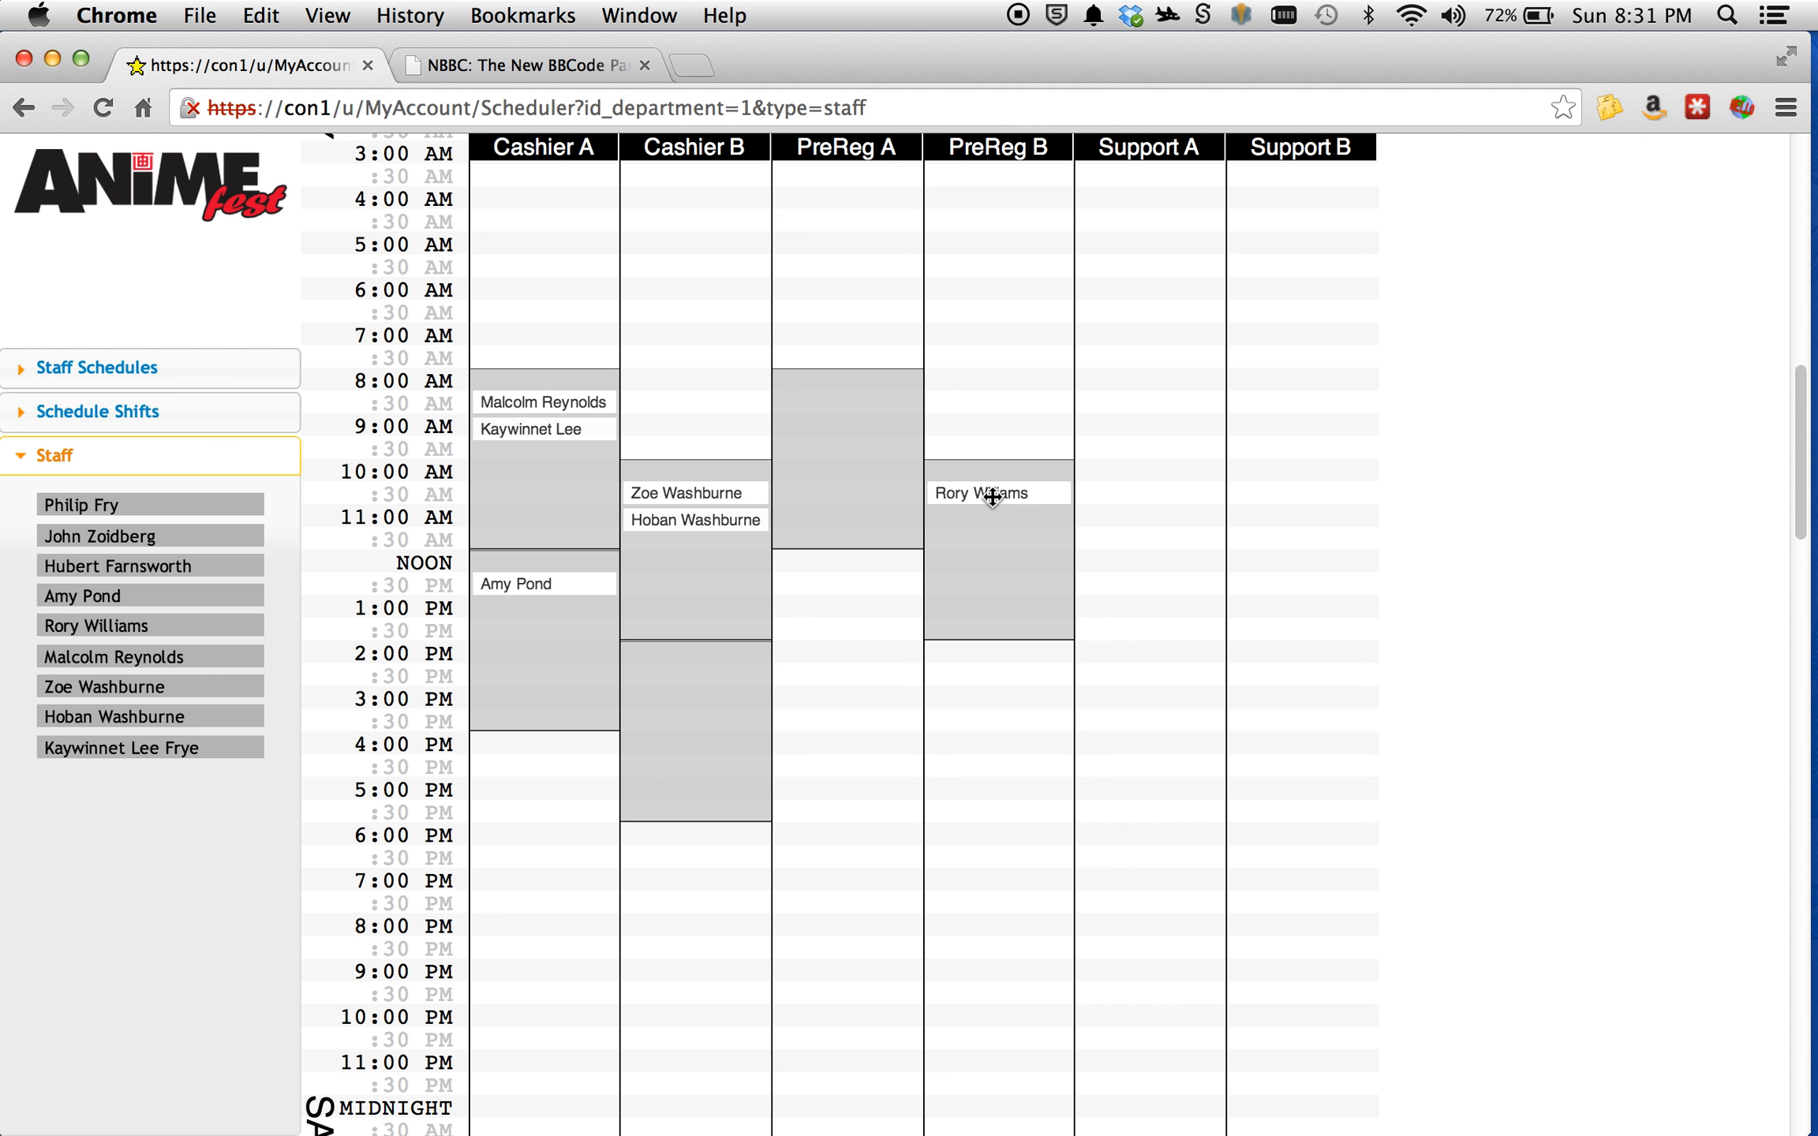
Remove the staff member and the Friday shift from PreReg B, and rebuild it as a 4-hour 10:00 AM shift with the same person.
drag(992, 495, 149, 283)
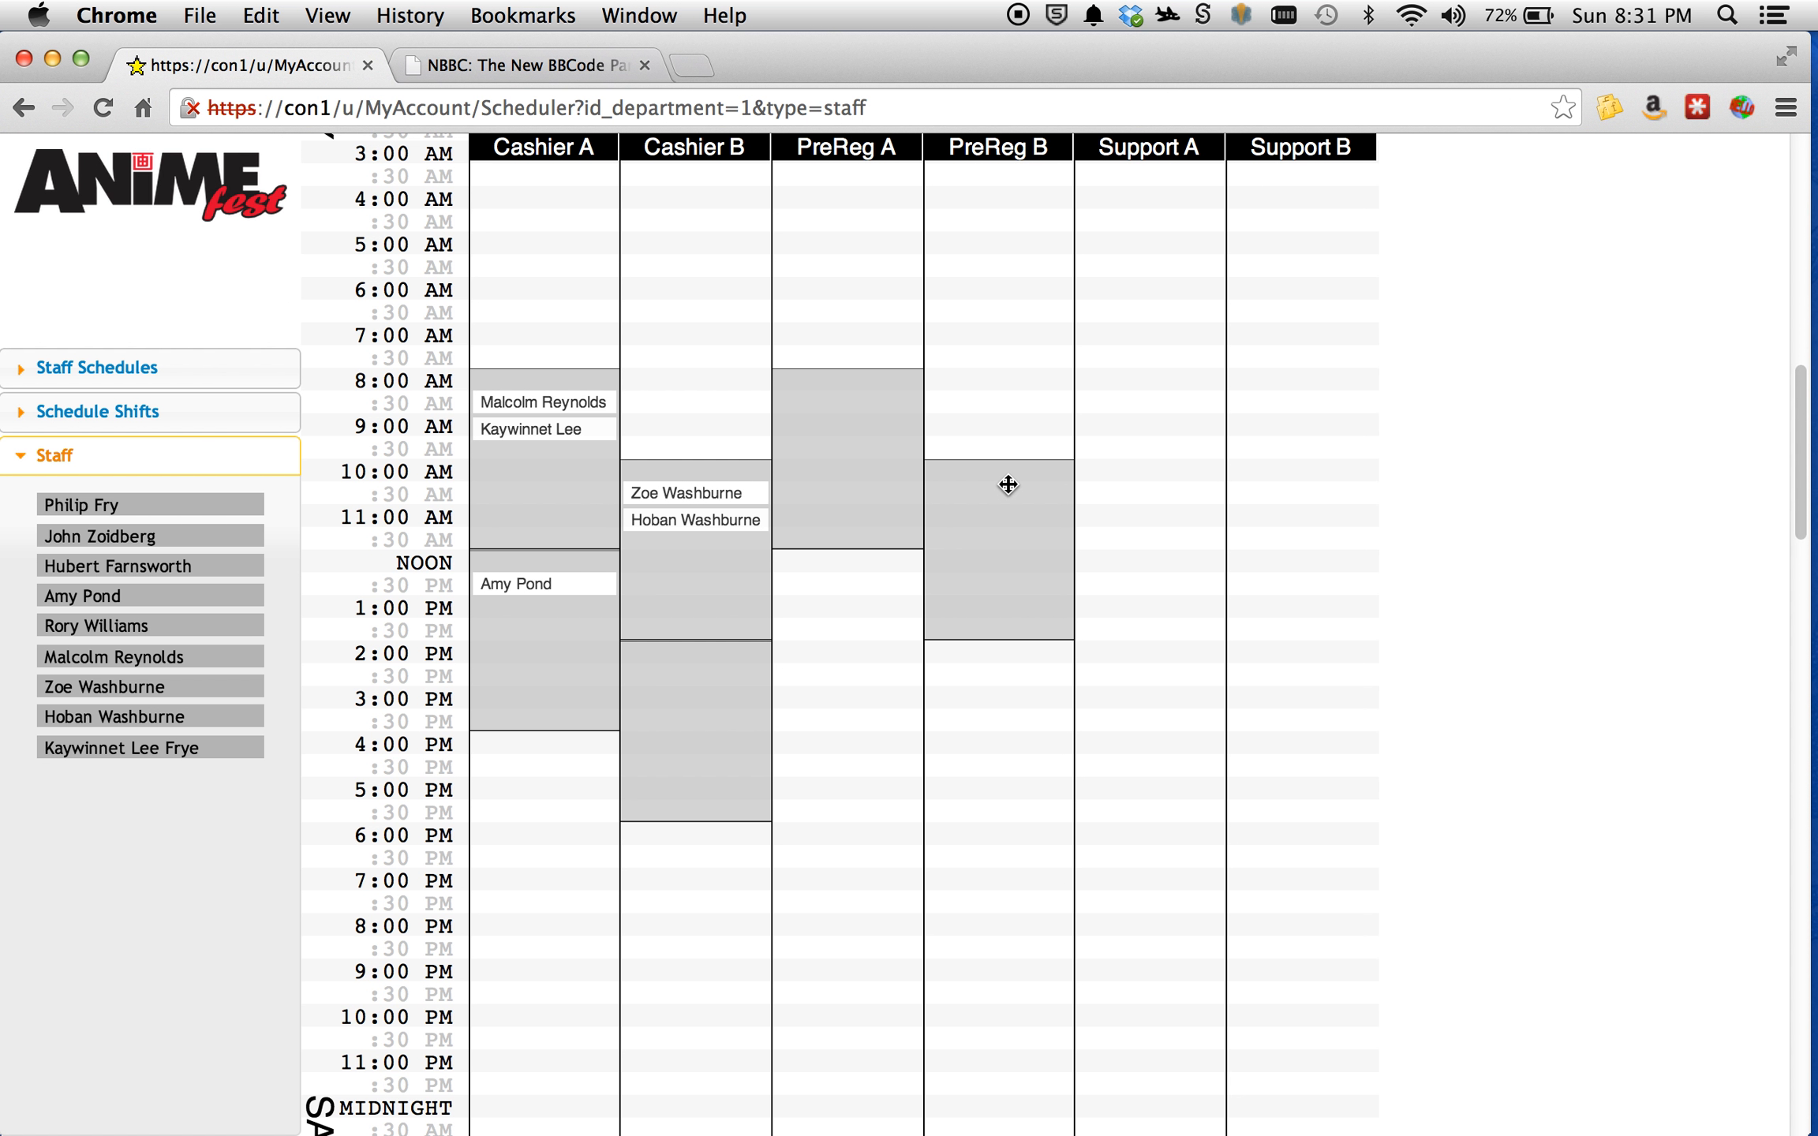
drag(848, 483, 149, 285)
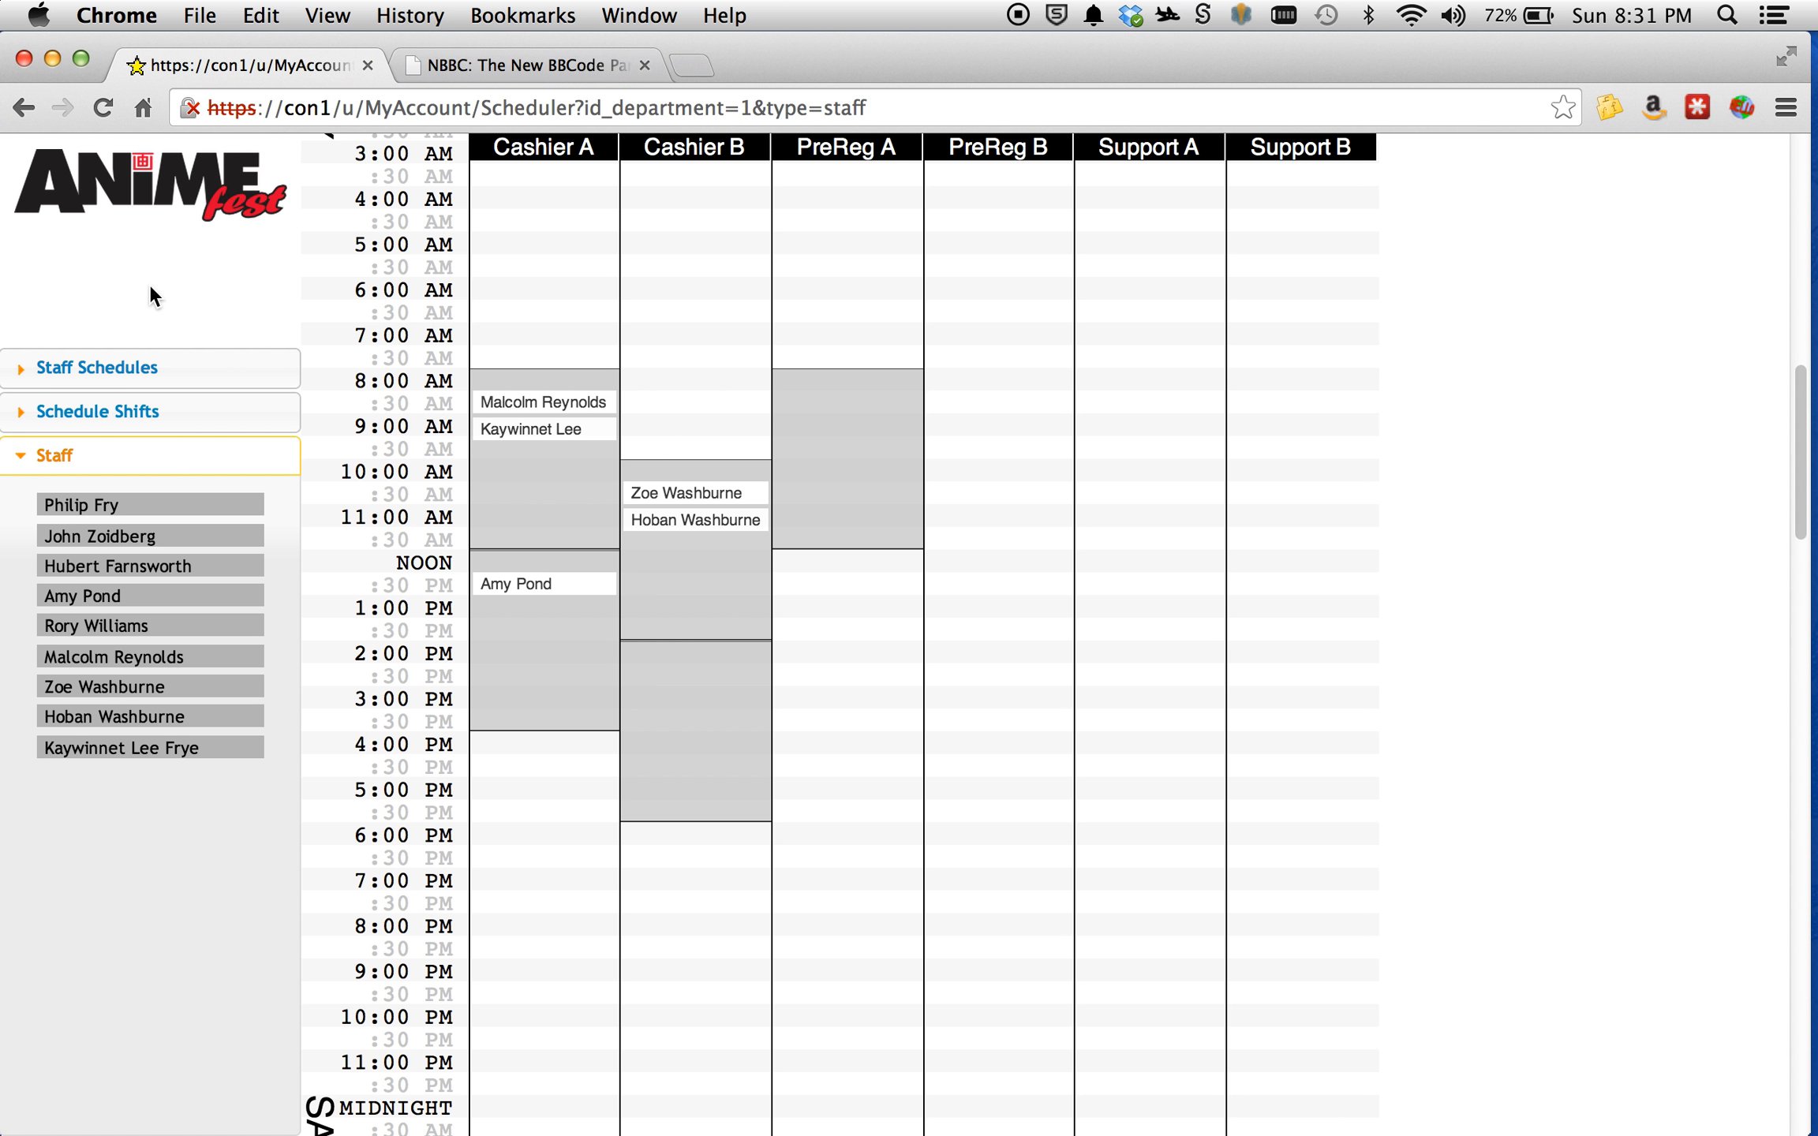
click(169, 411)
drag(175, 565, 994, 479)
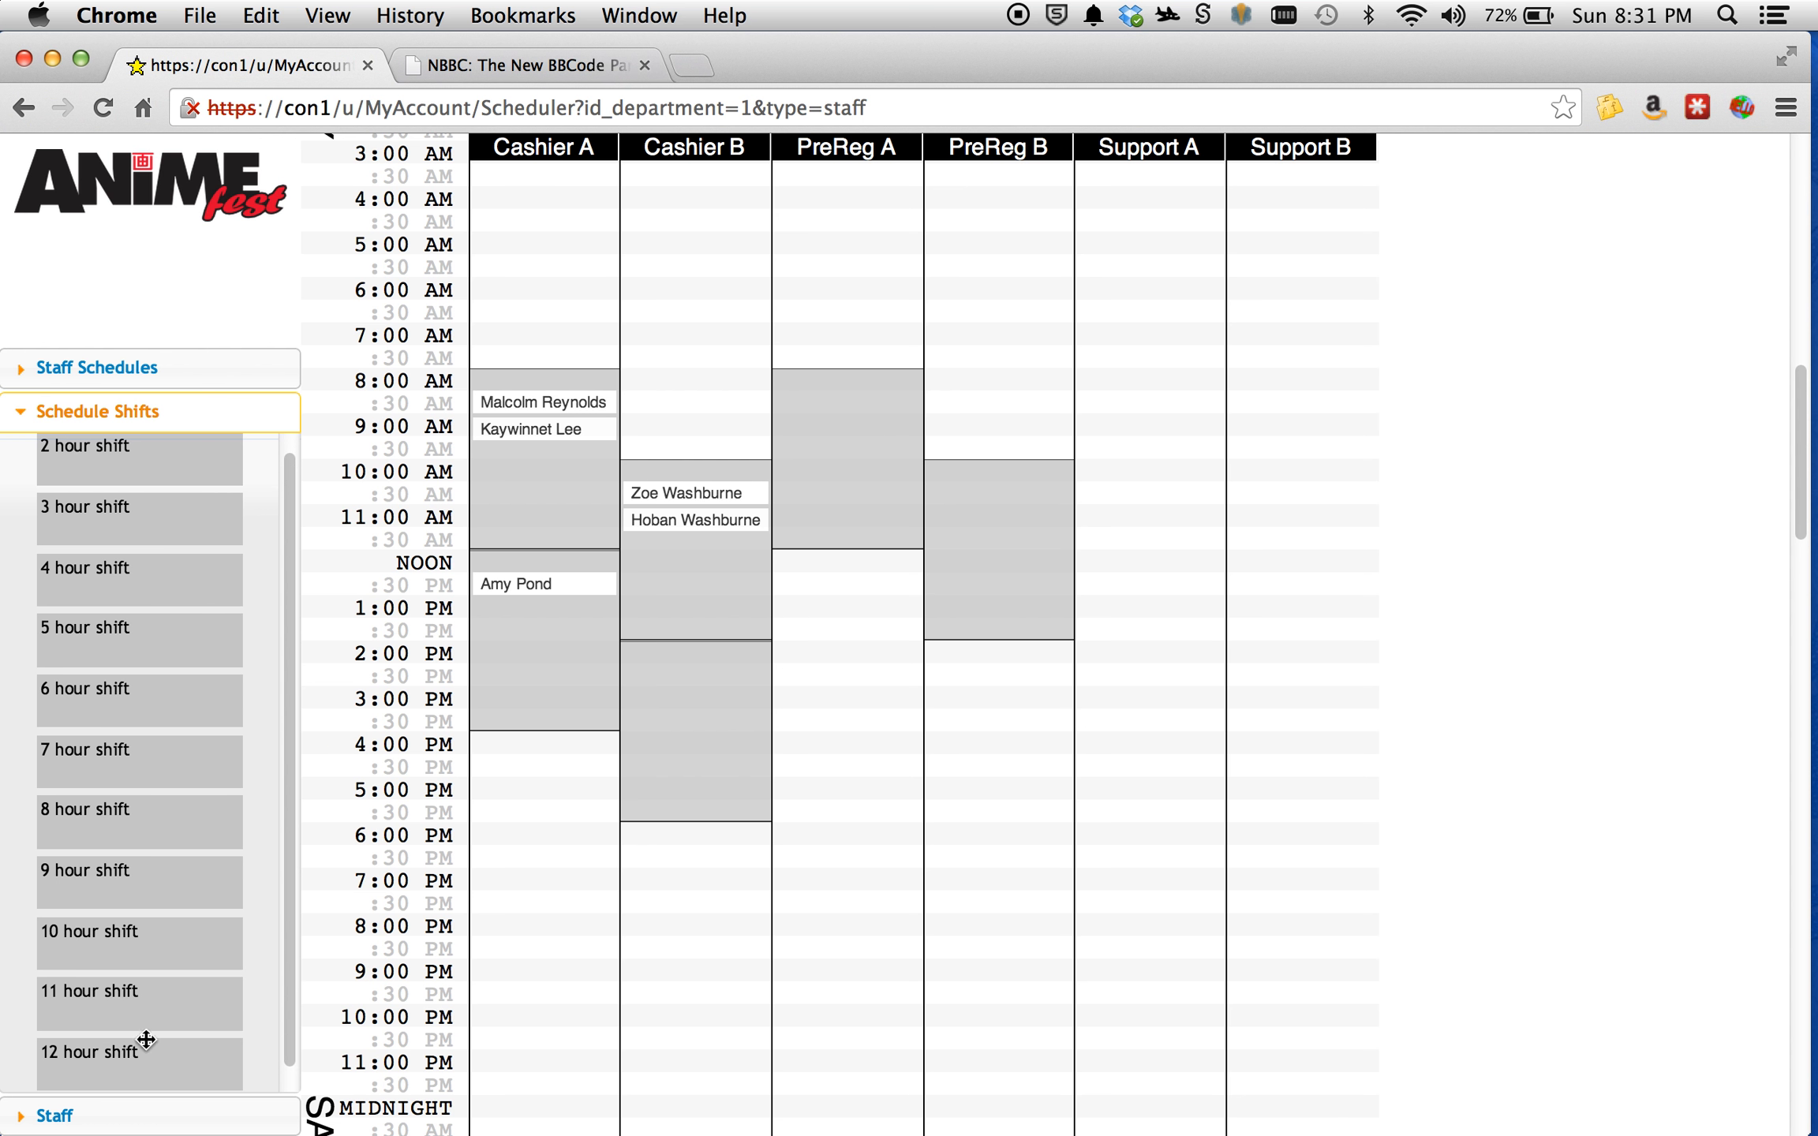
click(149, 1121)
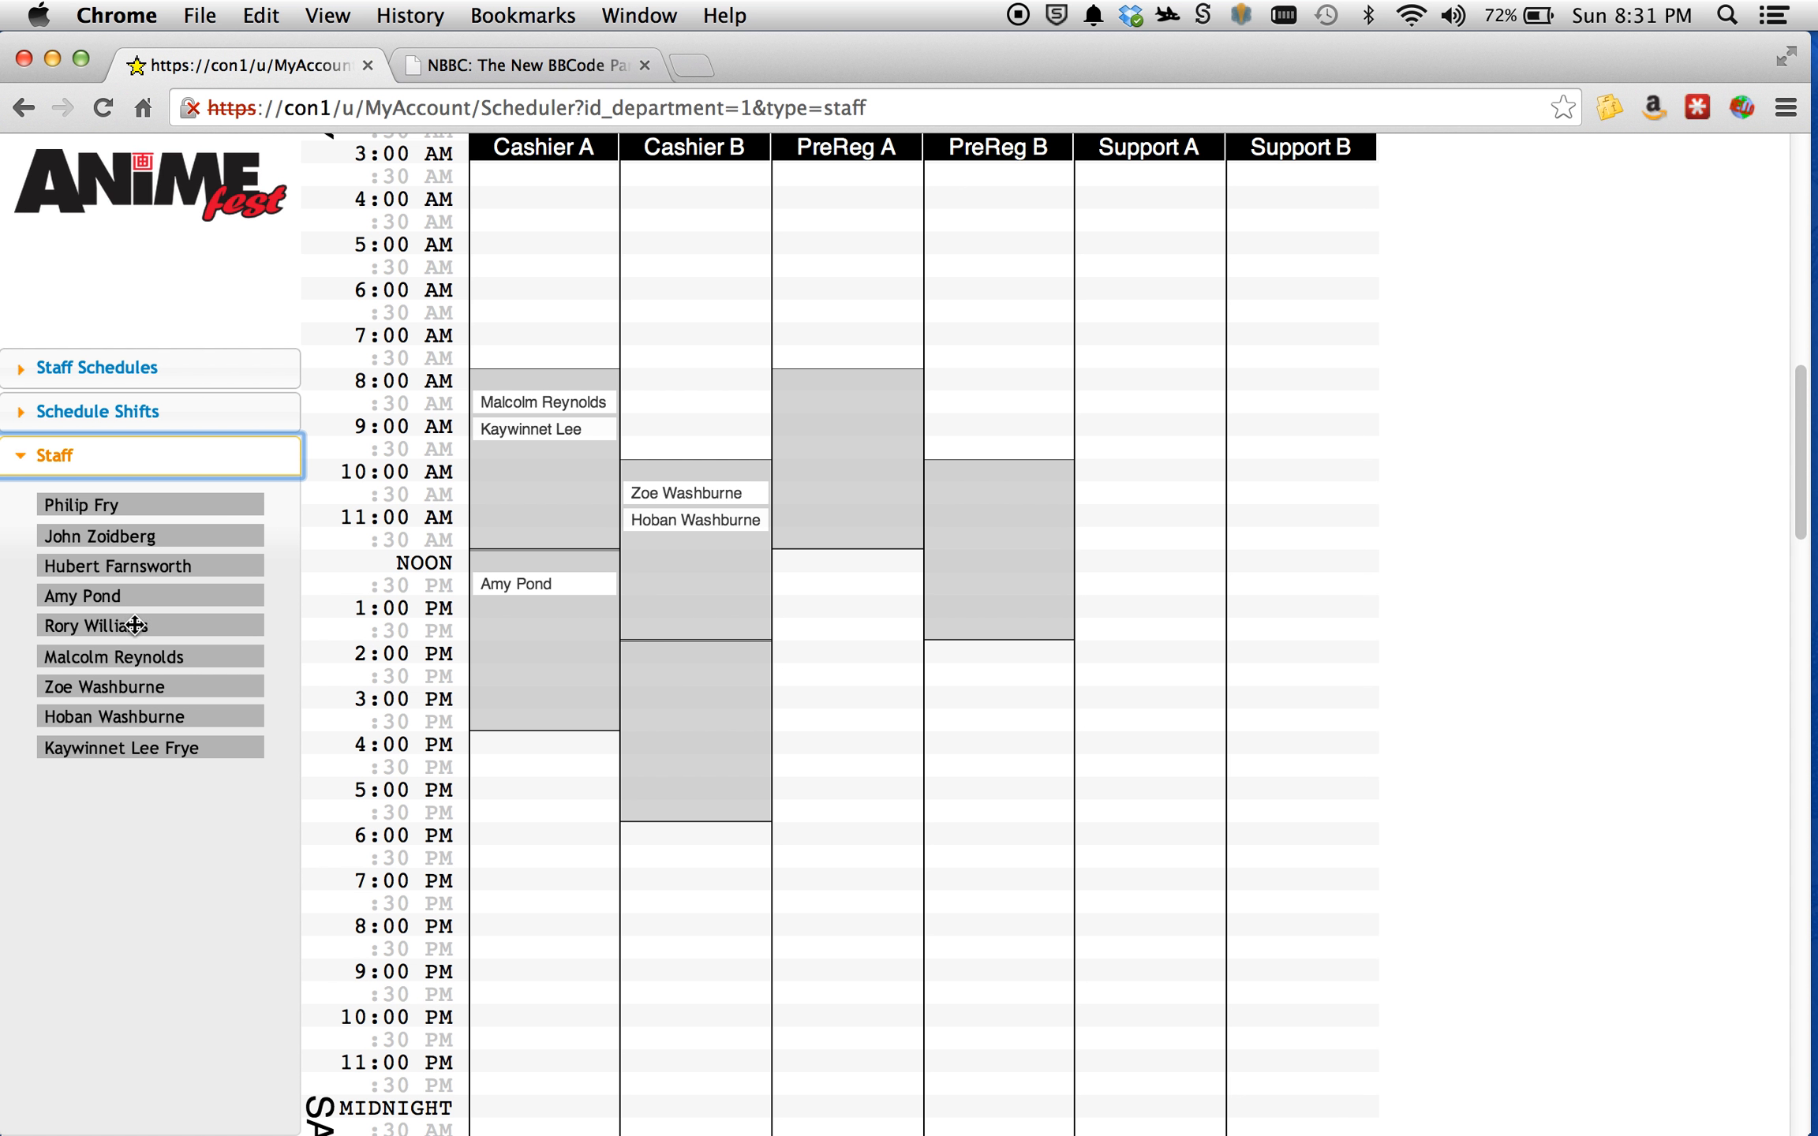
drag(134, 627, 1022, 524)
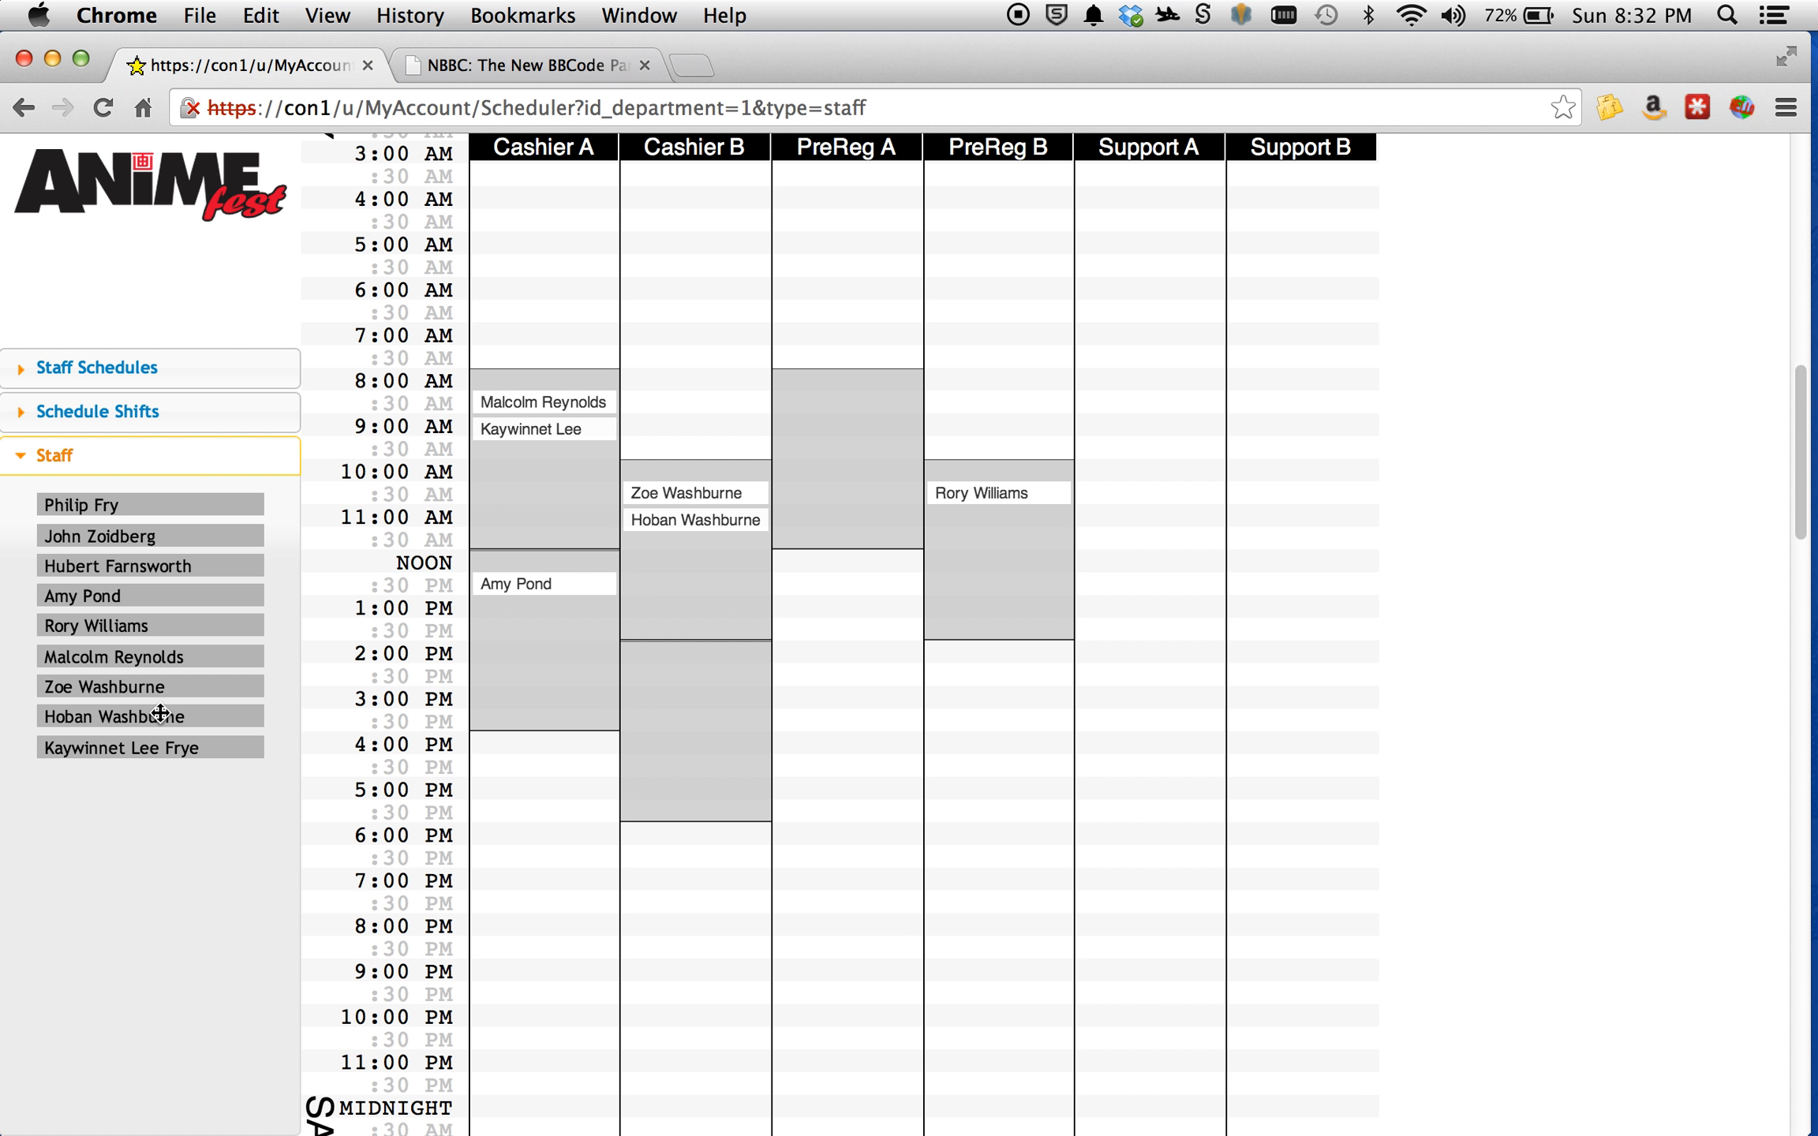
Assign the third and first listed staff members to Cashier B's Friday 2:00 PM shift, and the second and first to PreReg A's 8:00 AM shift.
drag(154, 565, 742, 670)
drag(141, 503, 747, 725)
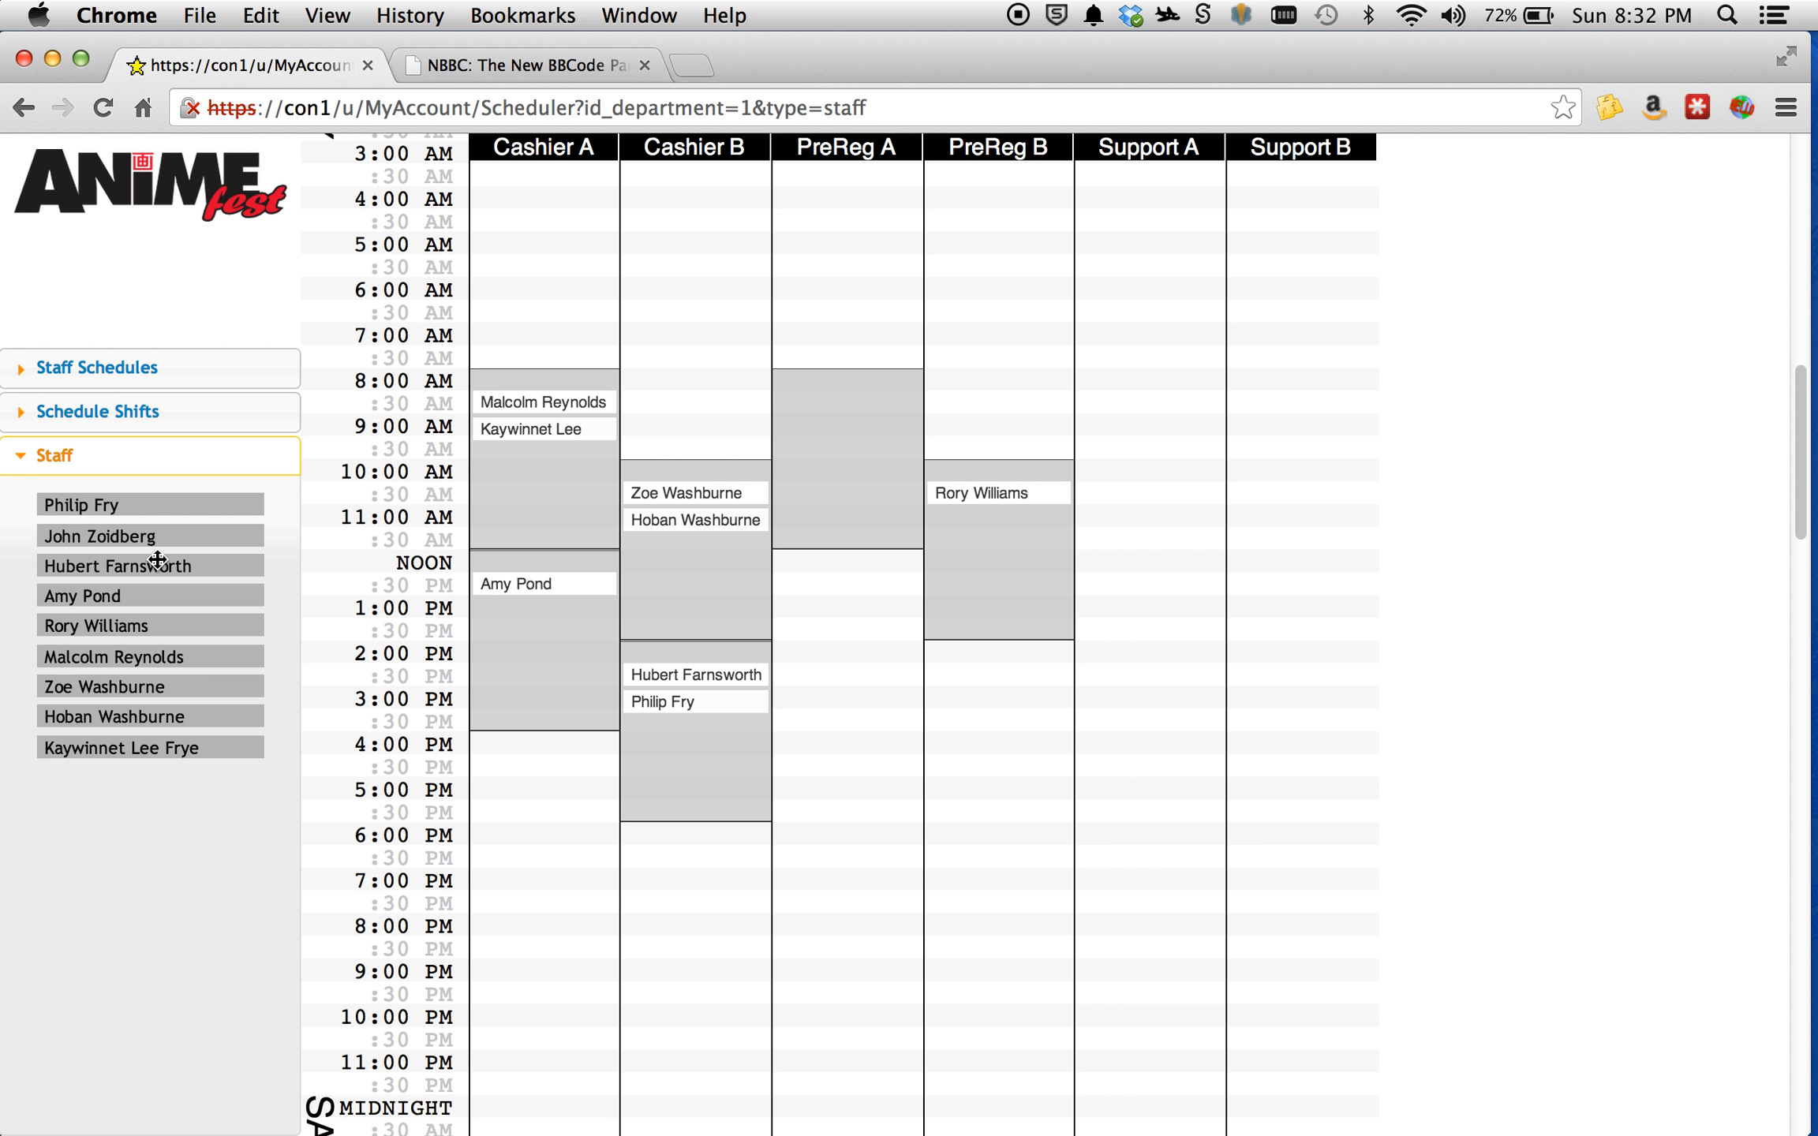
drag(166, 534, 884, 434)
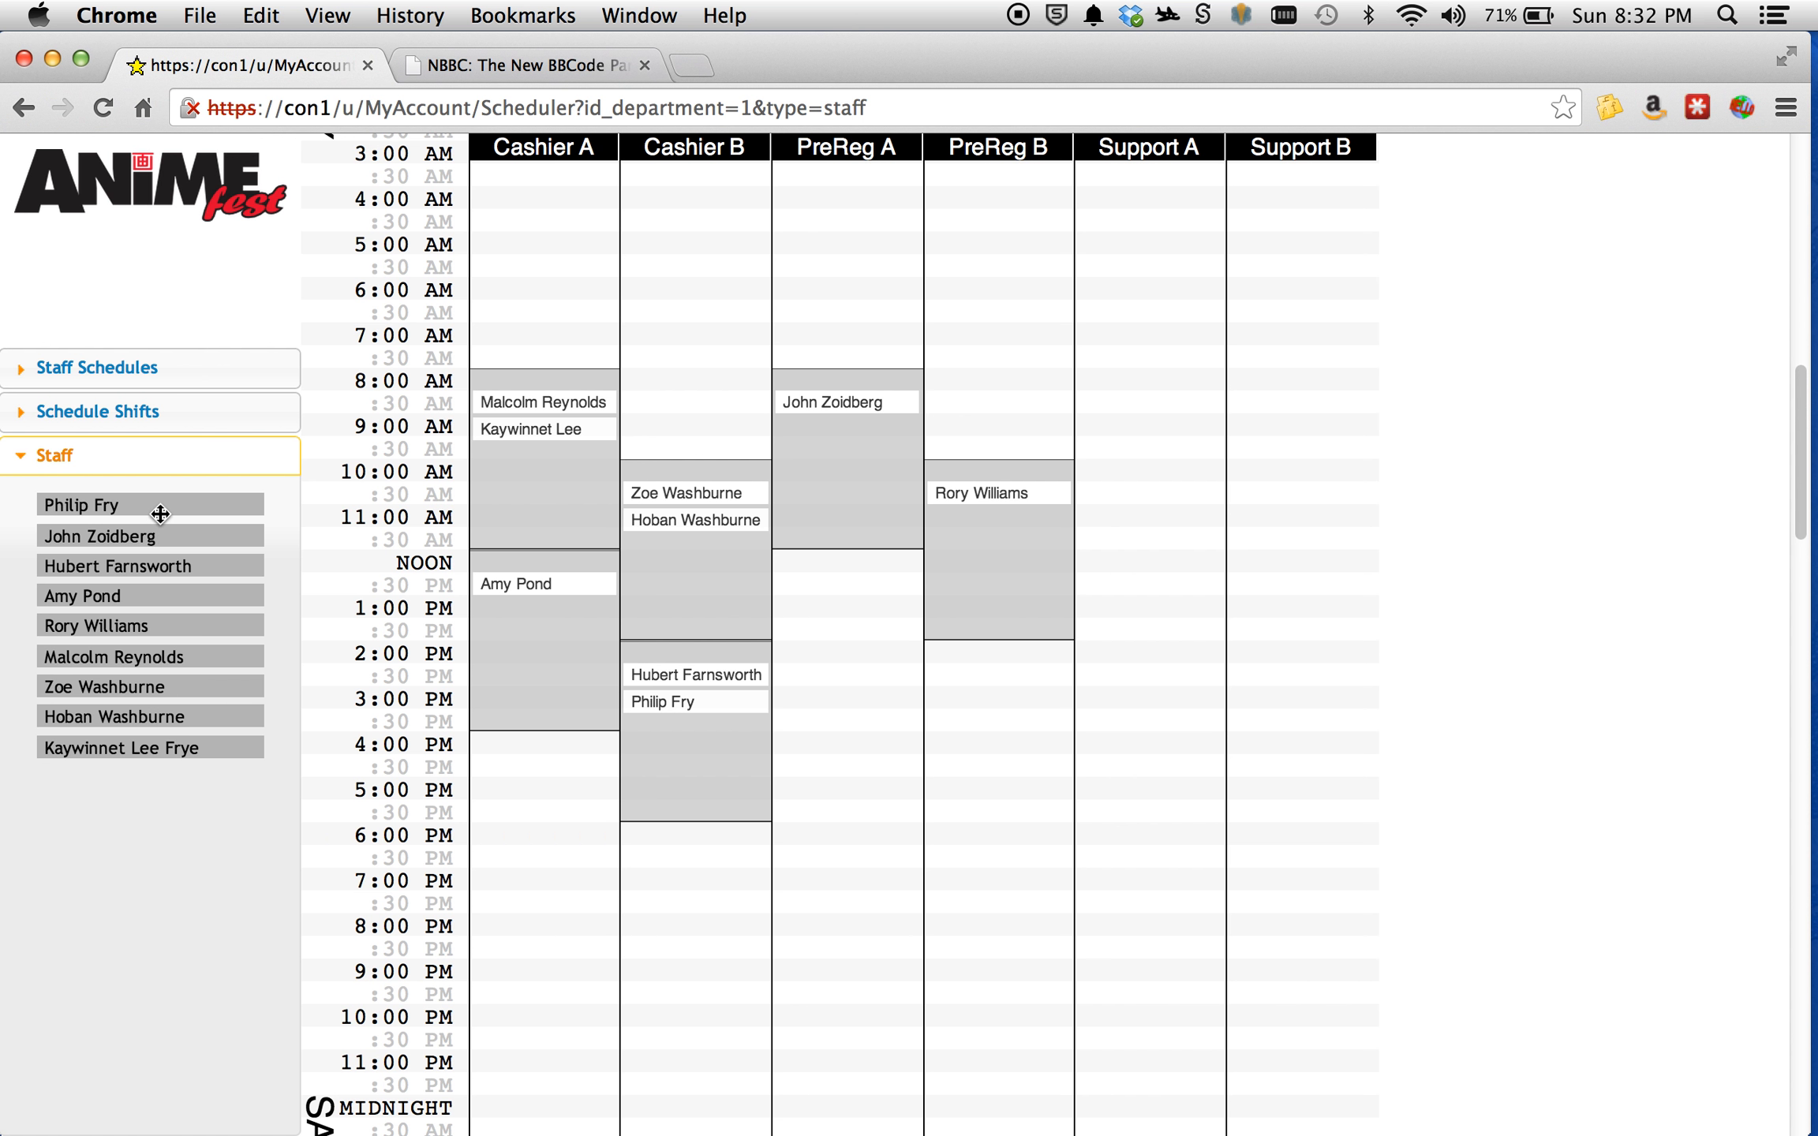
drag(160, 514, 894, 481)
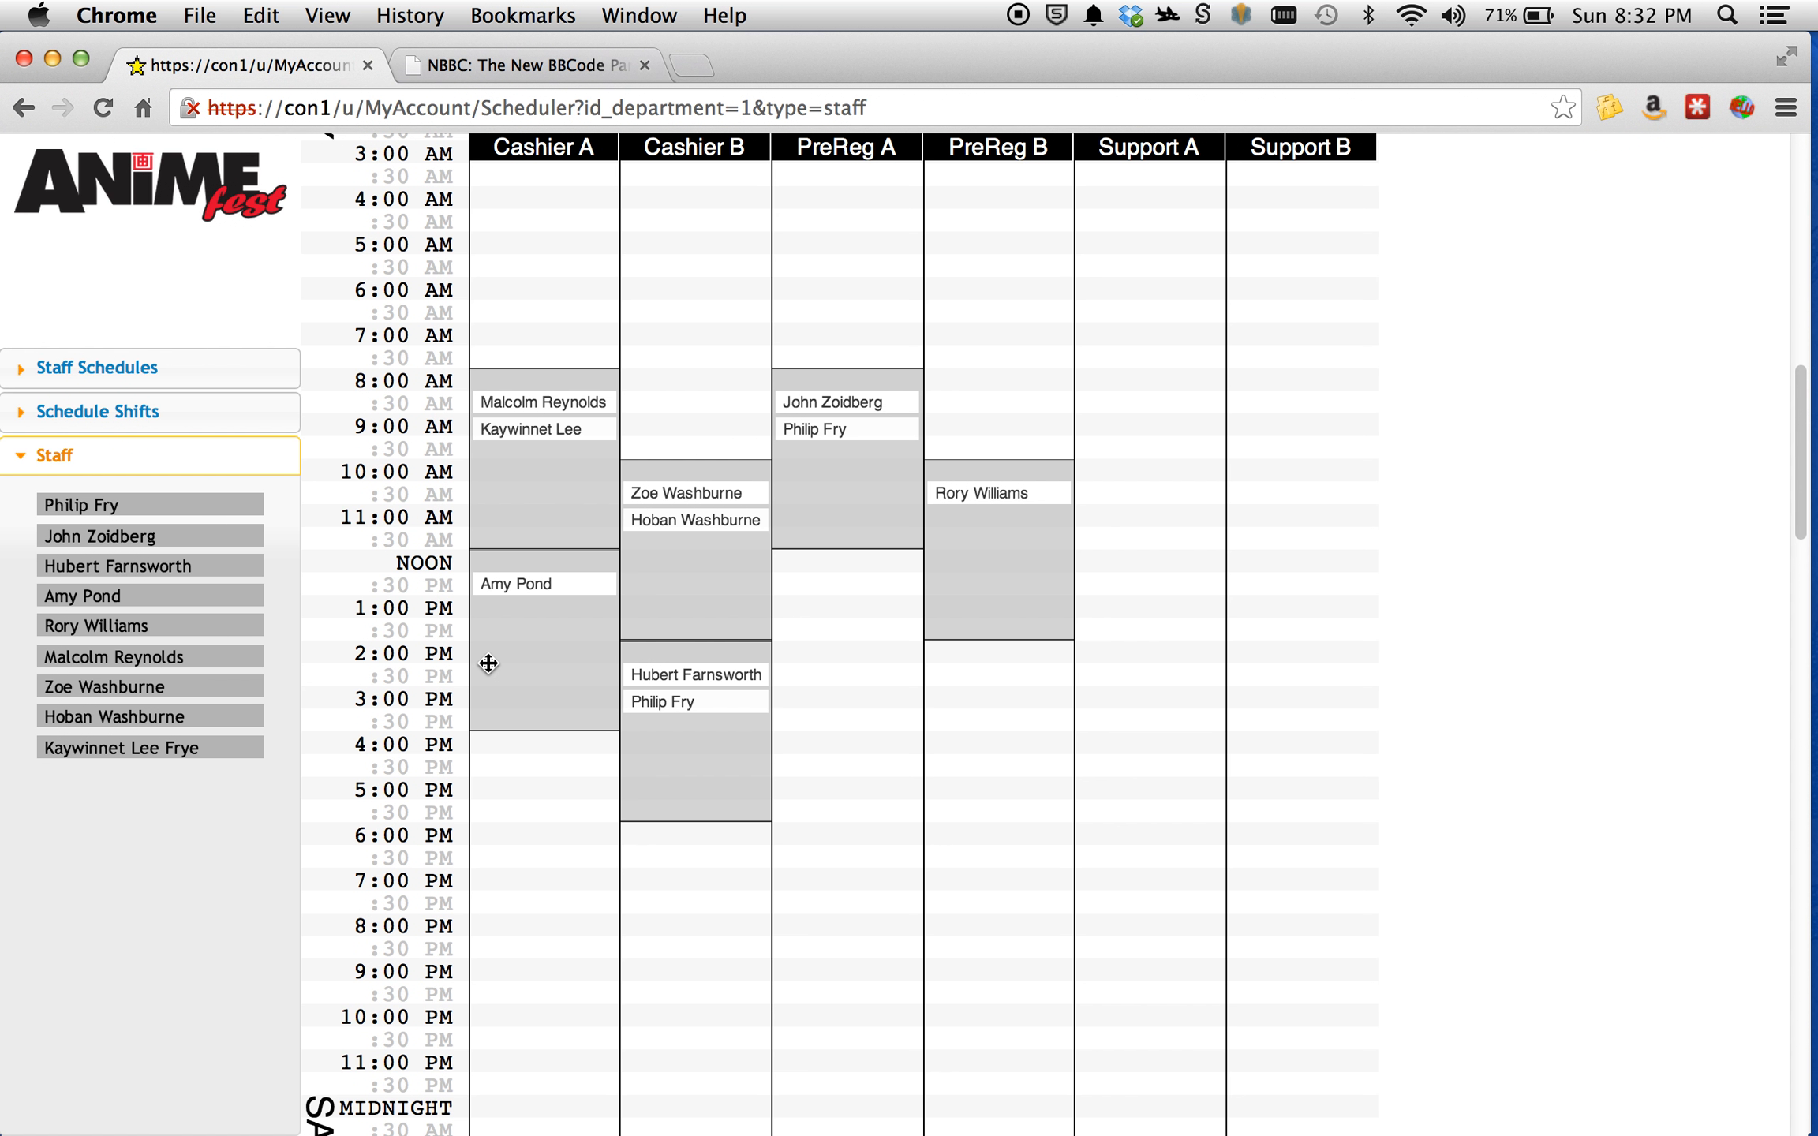
Highlight the assigned Friday shifts of each of the first five listed staff members, one person at a time.
click(141, 505)
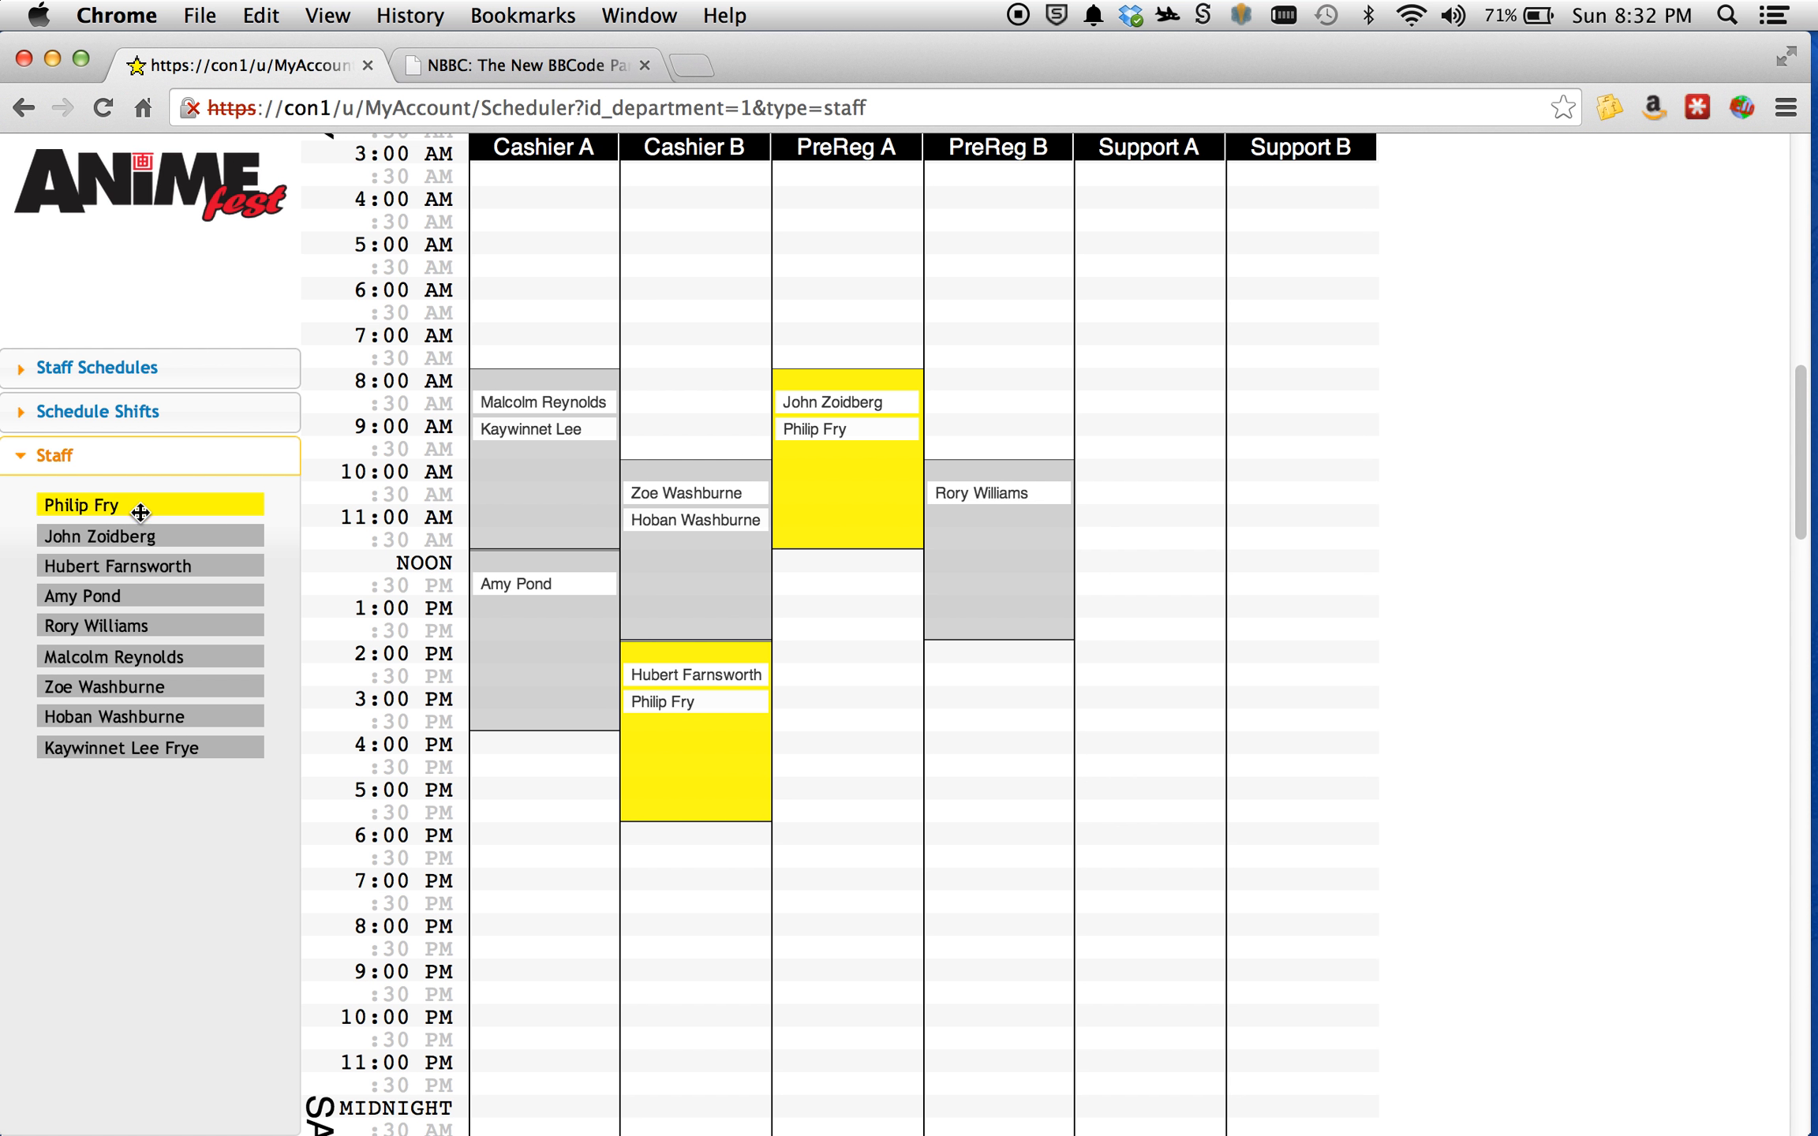
click(142, 536)
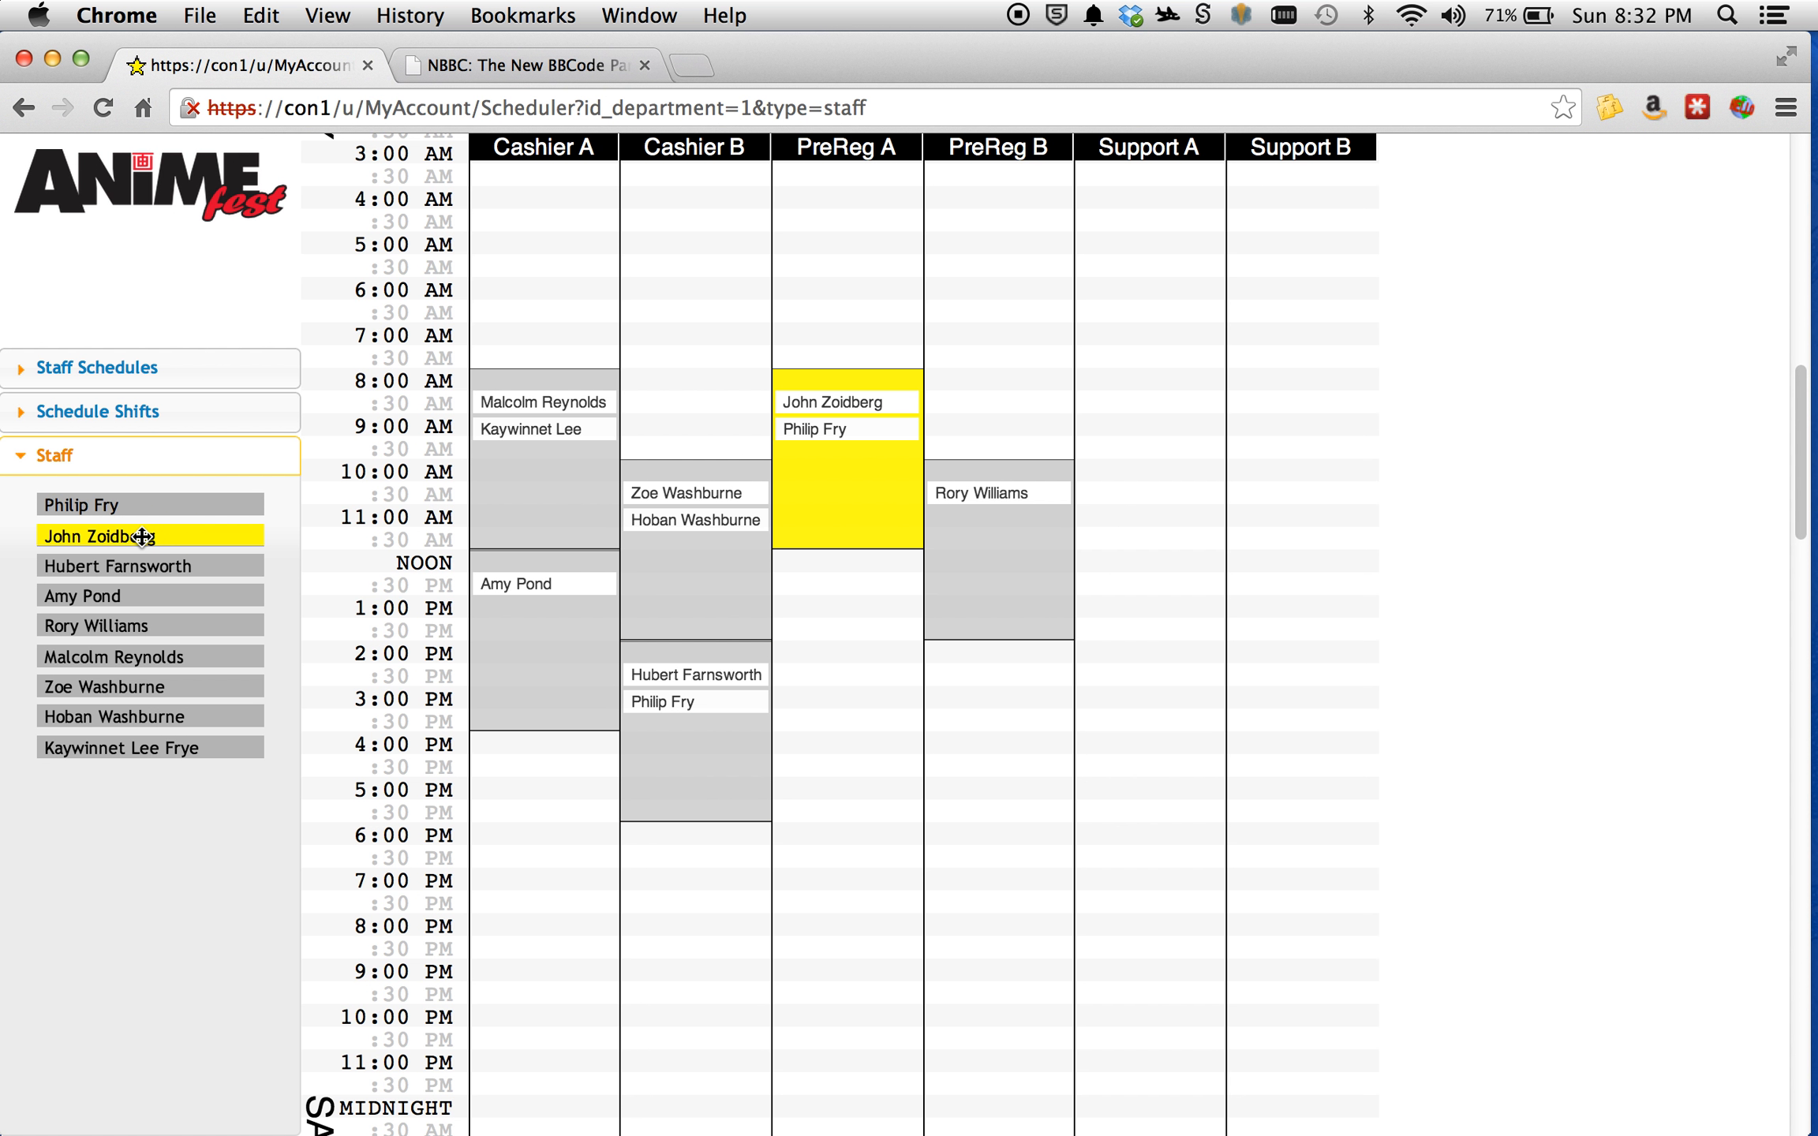
click(144, 567)
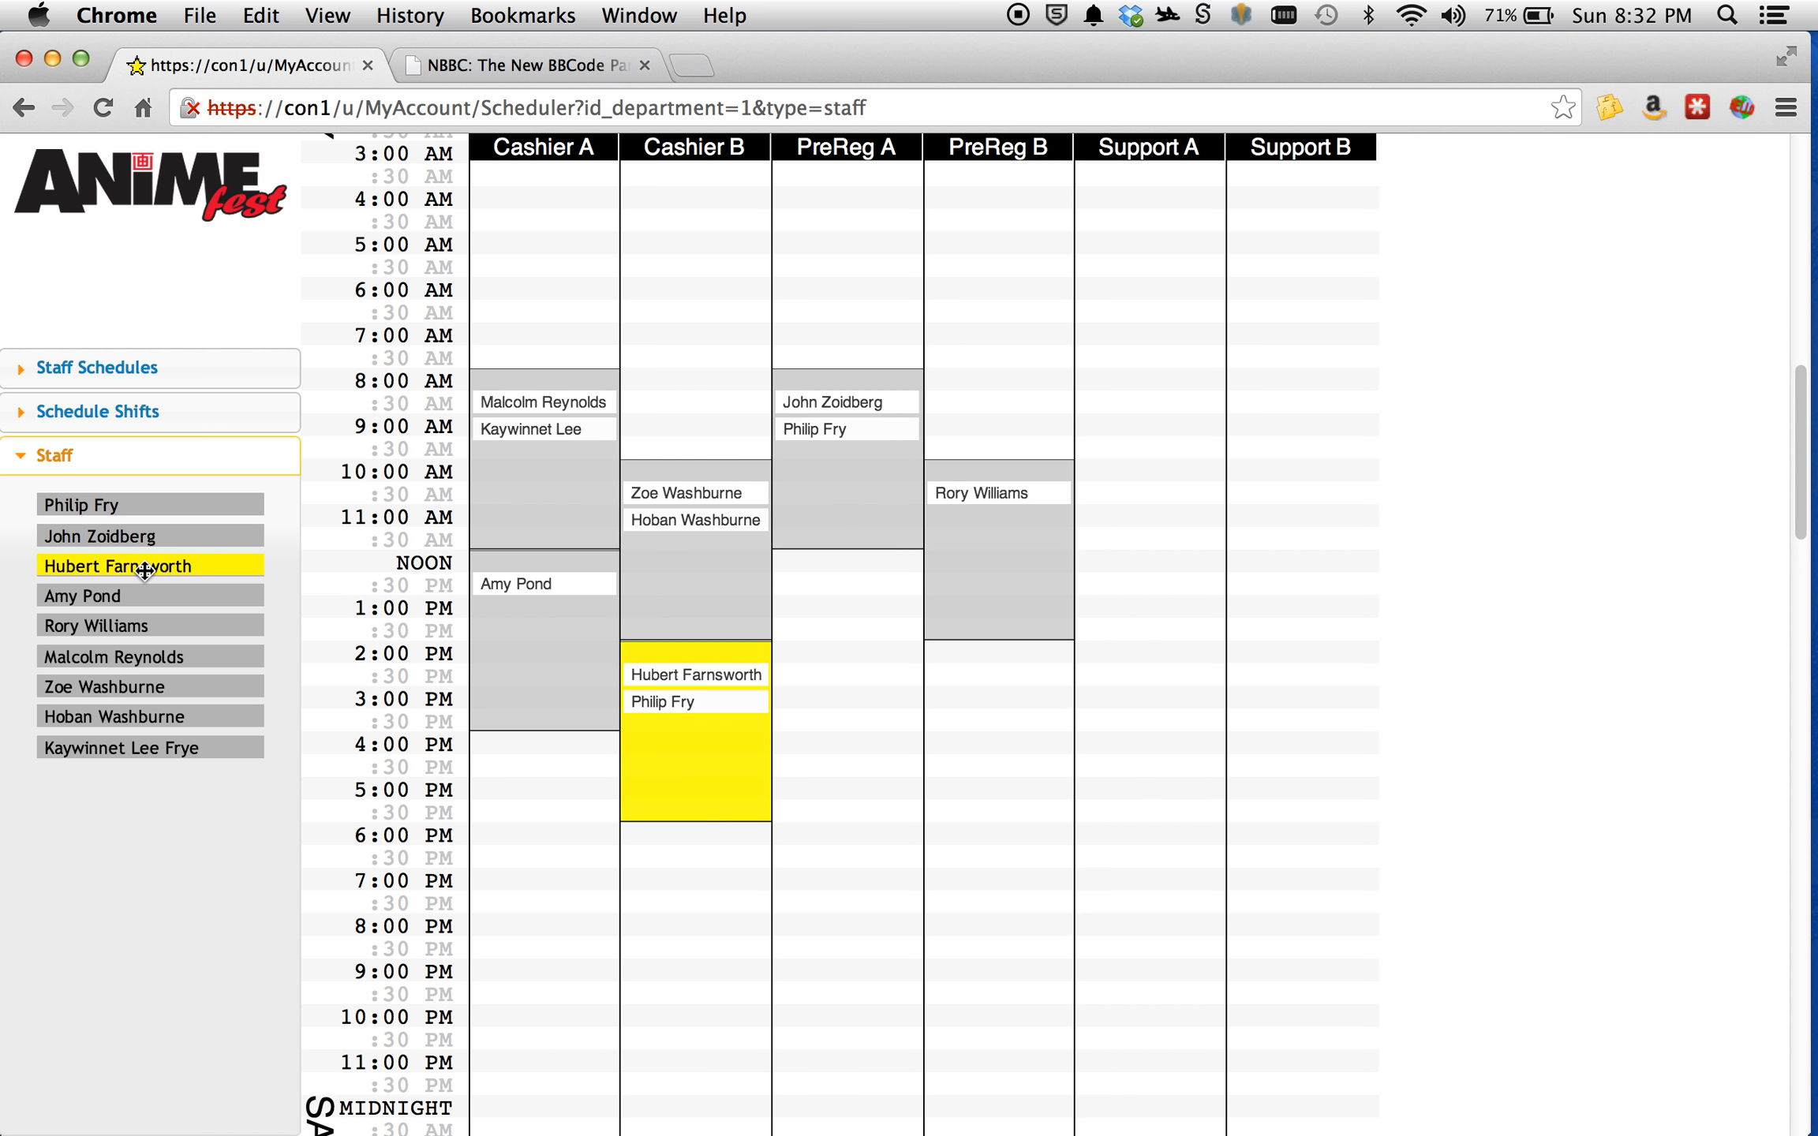
scroll(864, 697, up, 20)
scroll(870, 694, down, 15)
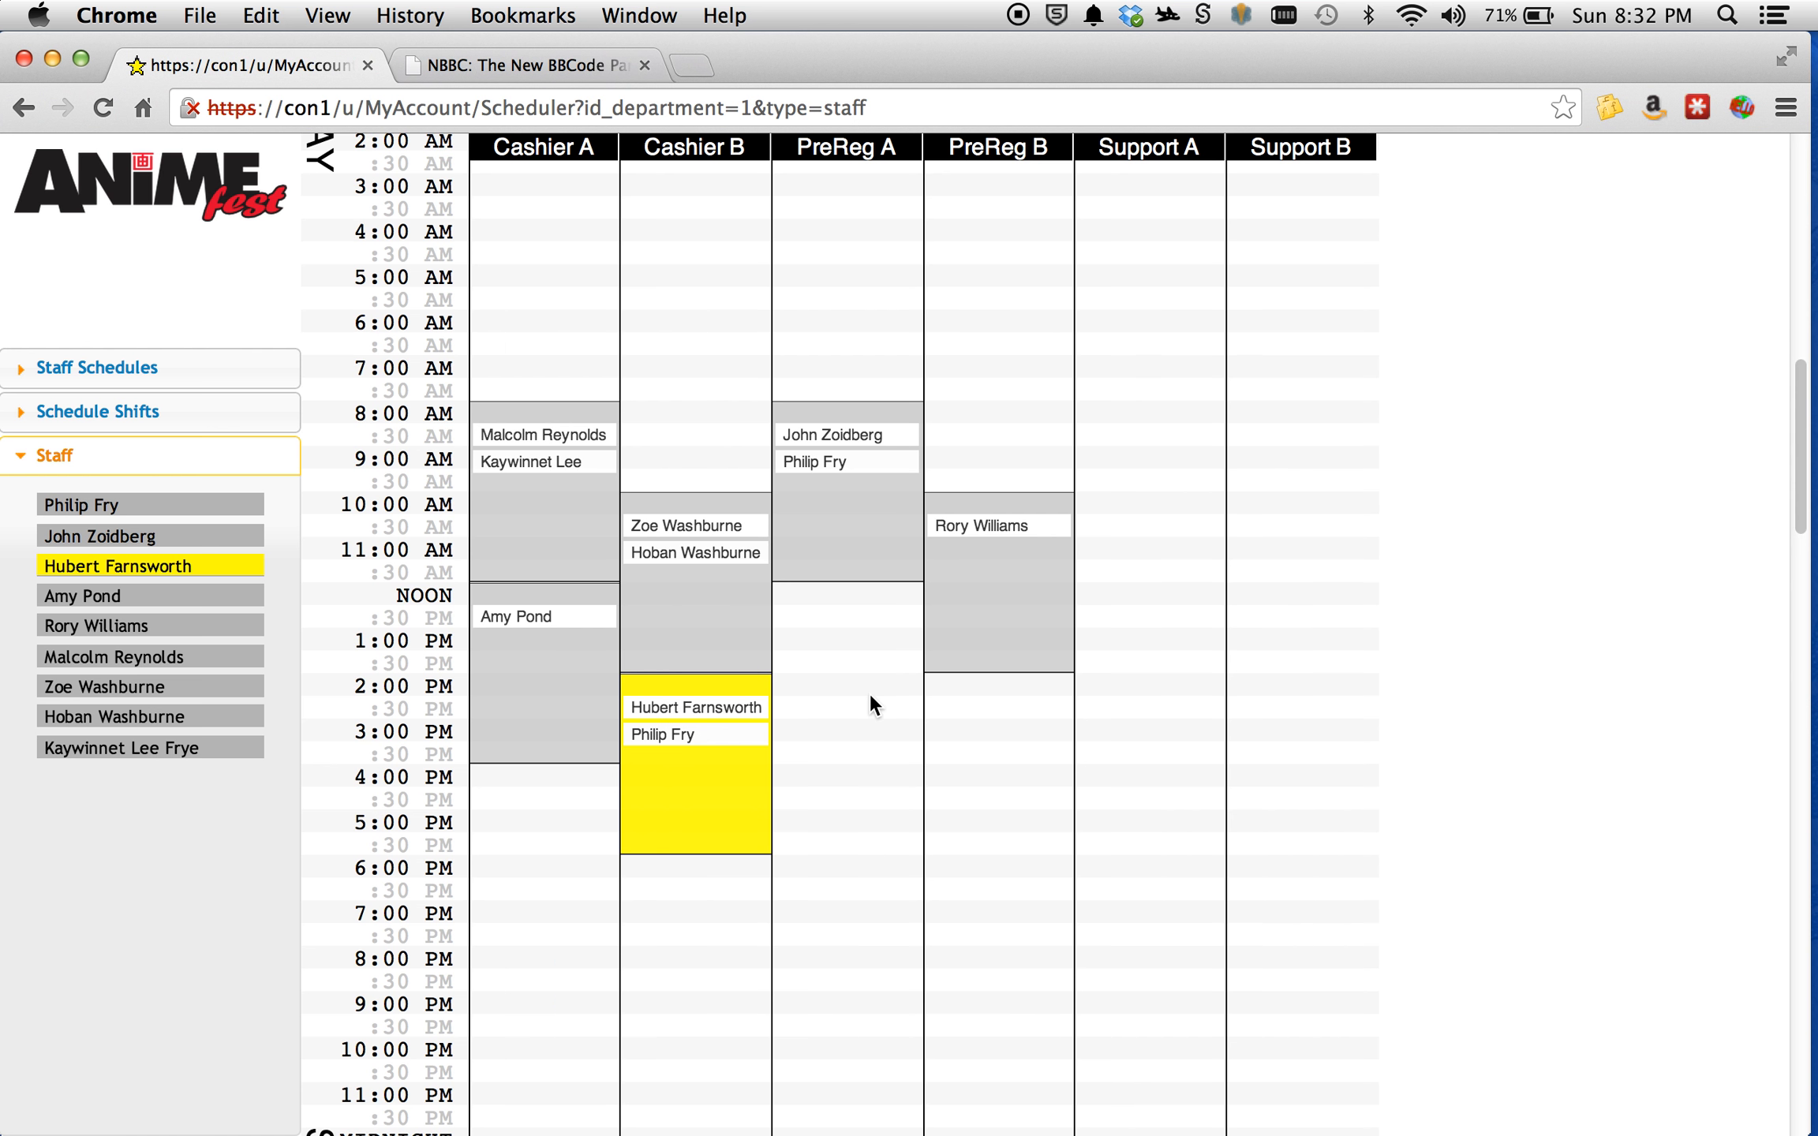
click(171, 597)
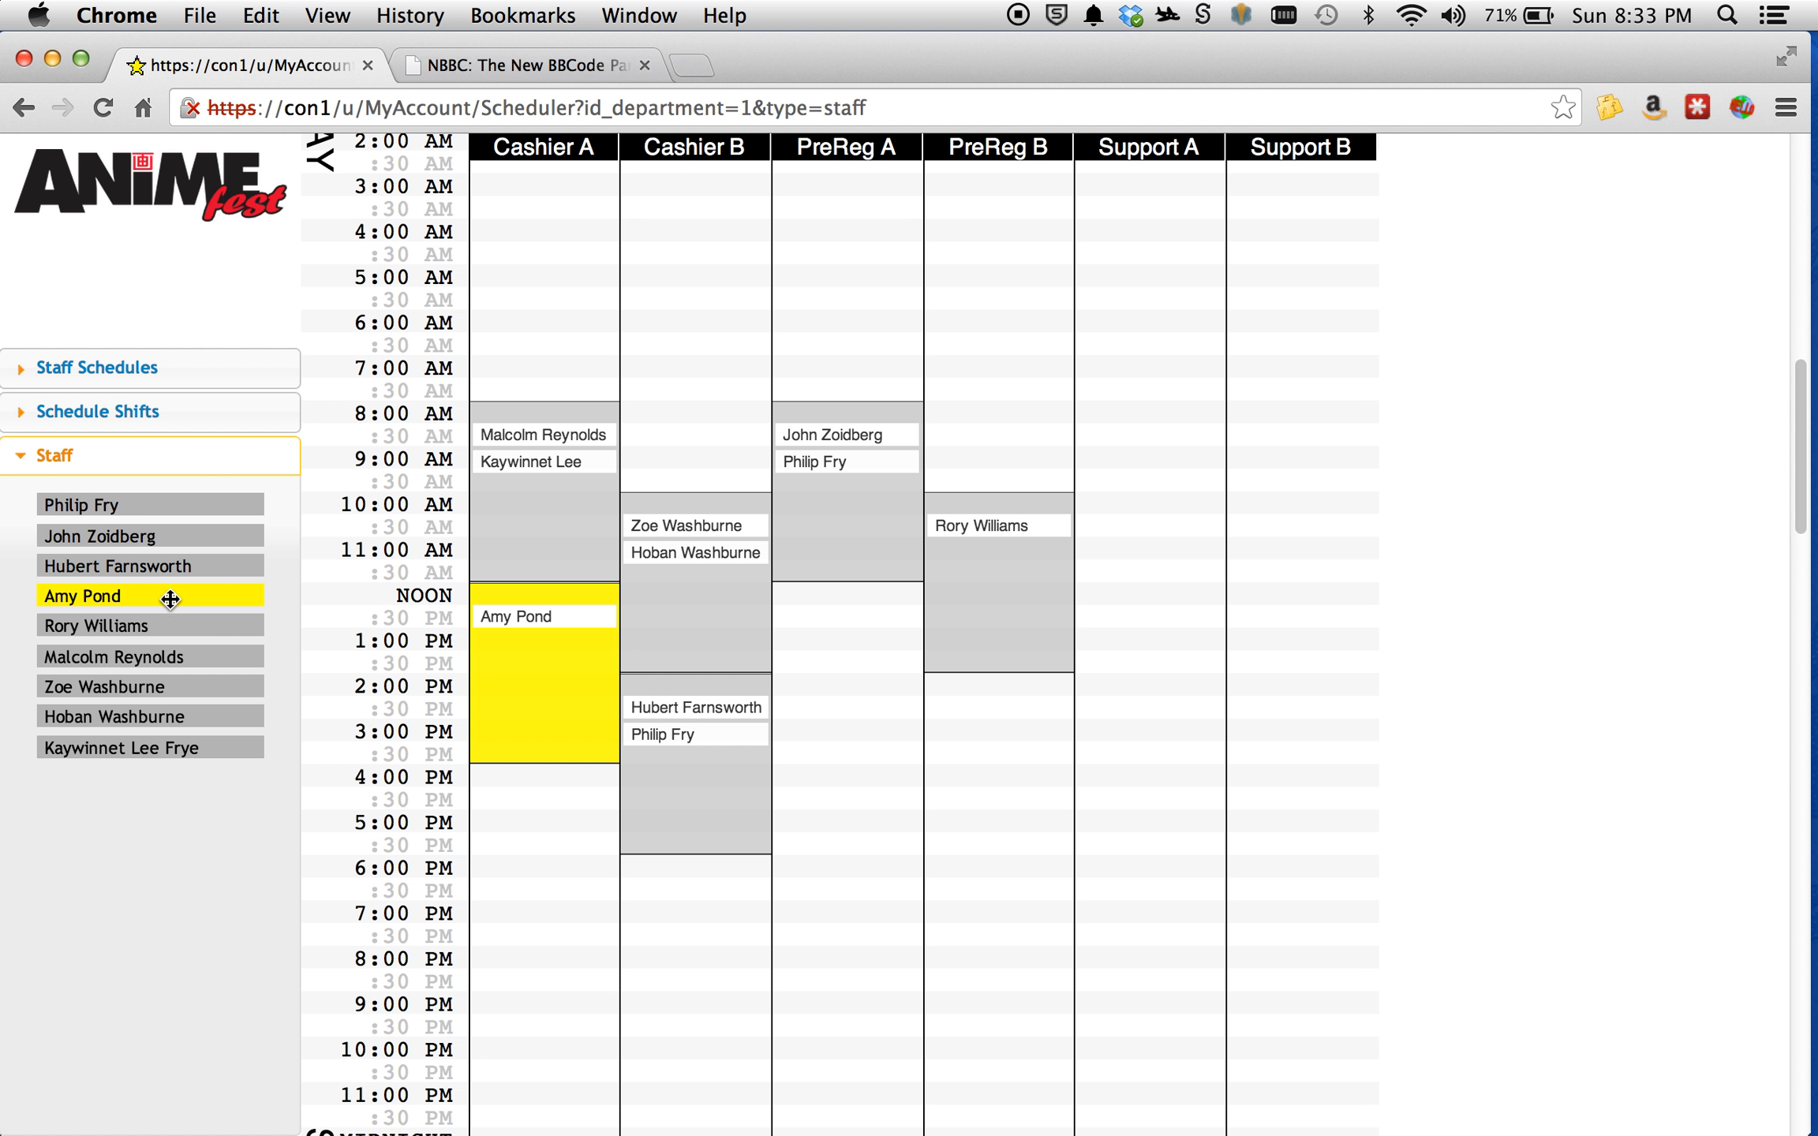
click(169, 628)
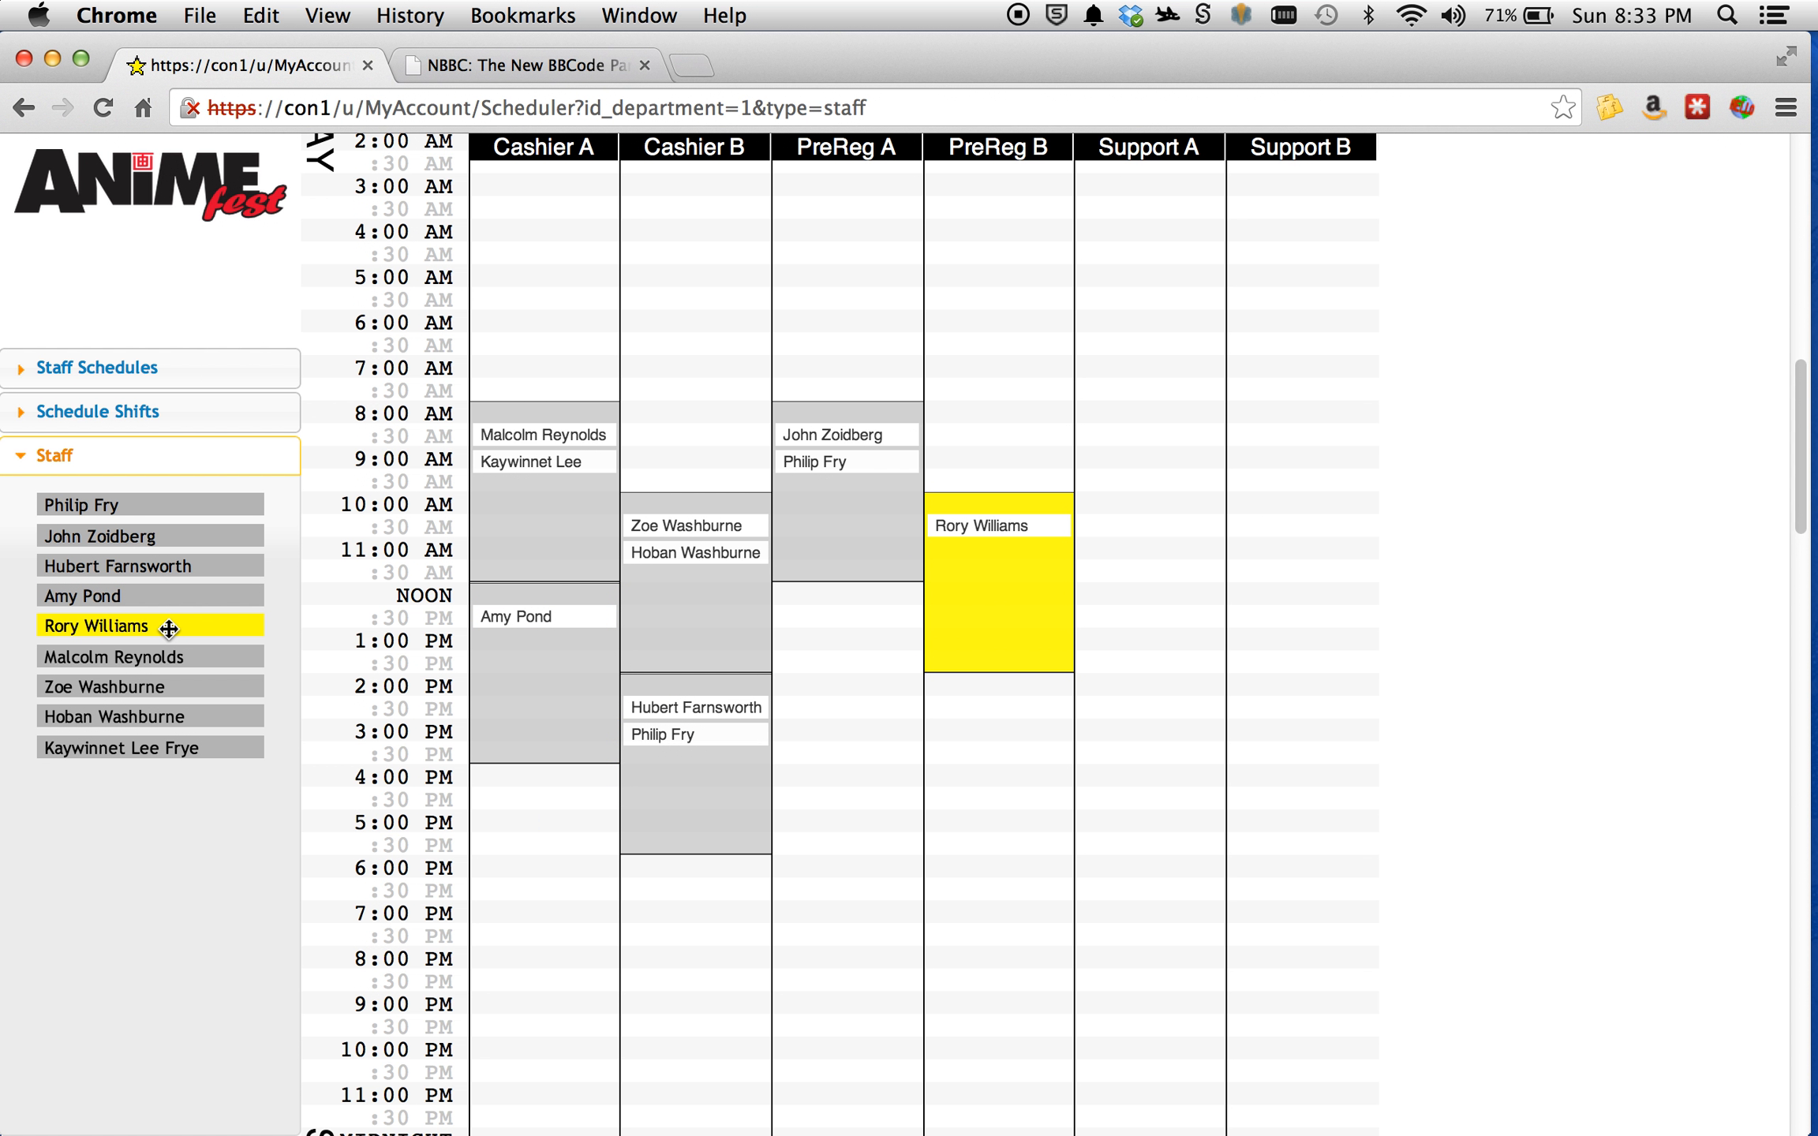
Highlight the assigned Friday shifts of the sixth and seventh listed staff members in turn, and clear the highlight.
click(175, 653)
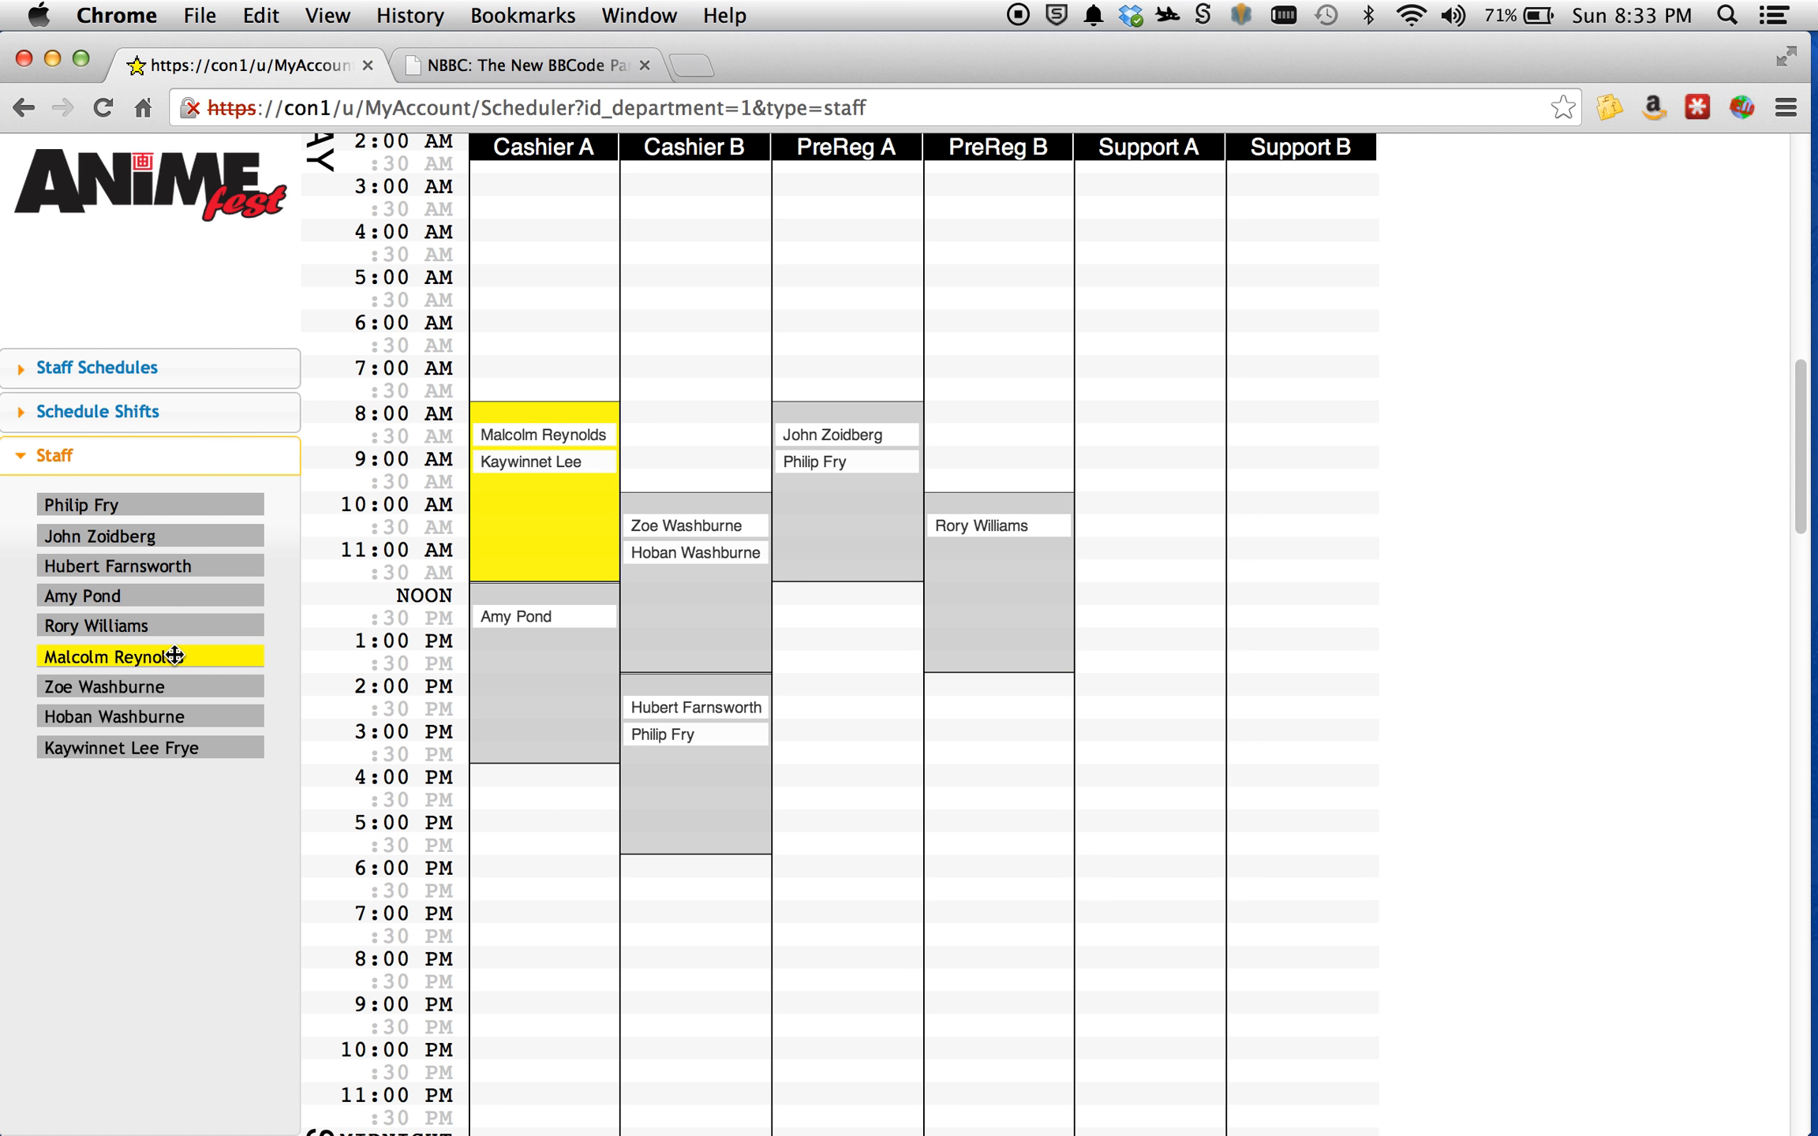
click(174, 683)
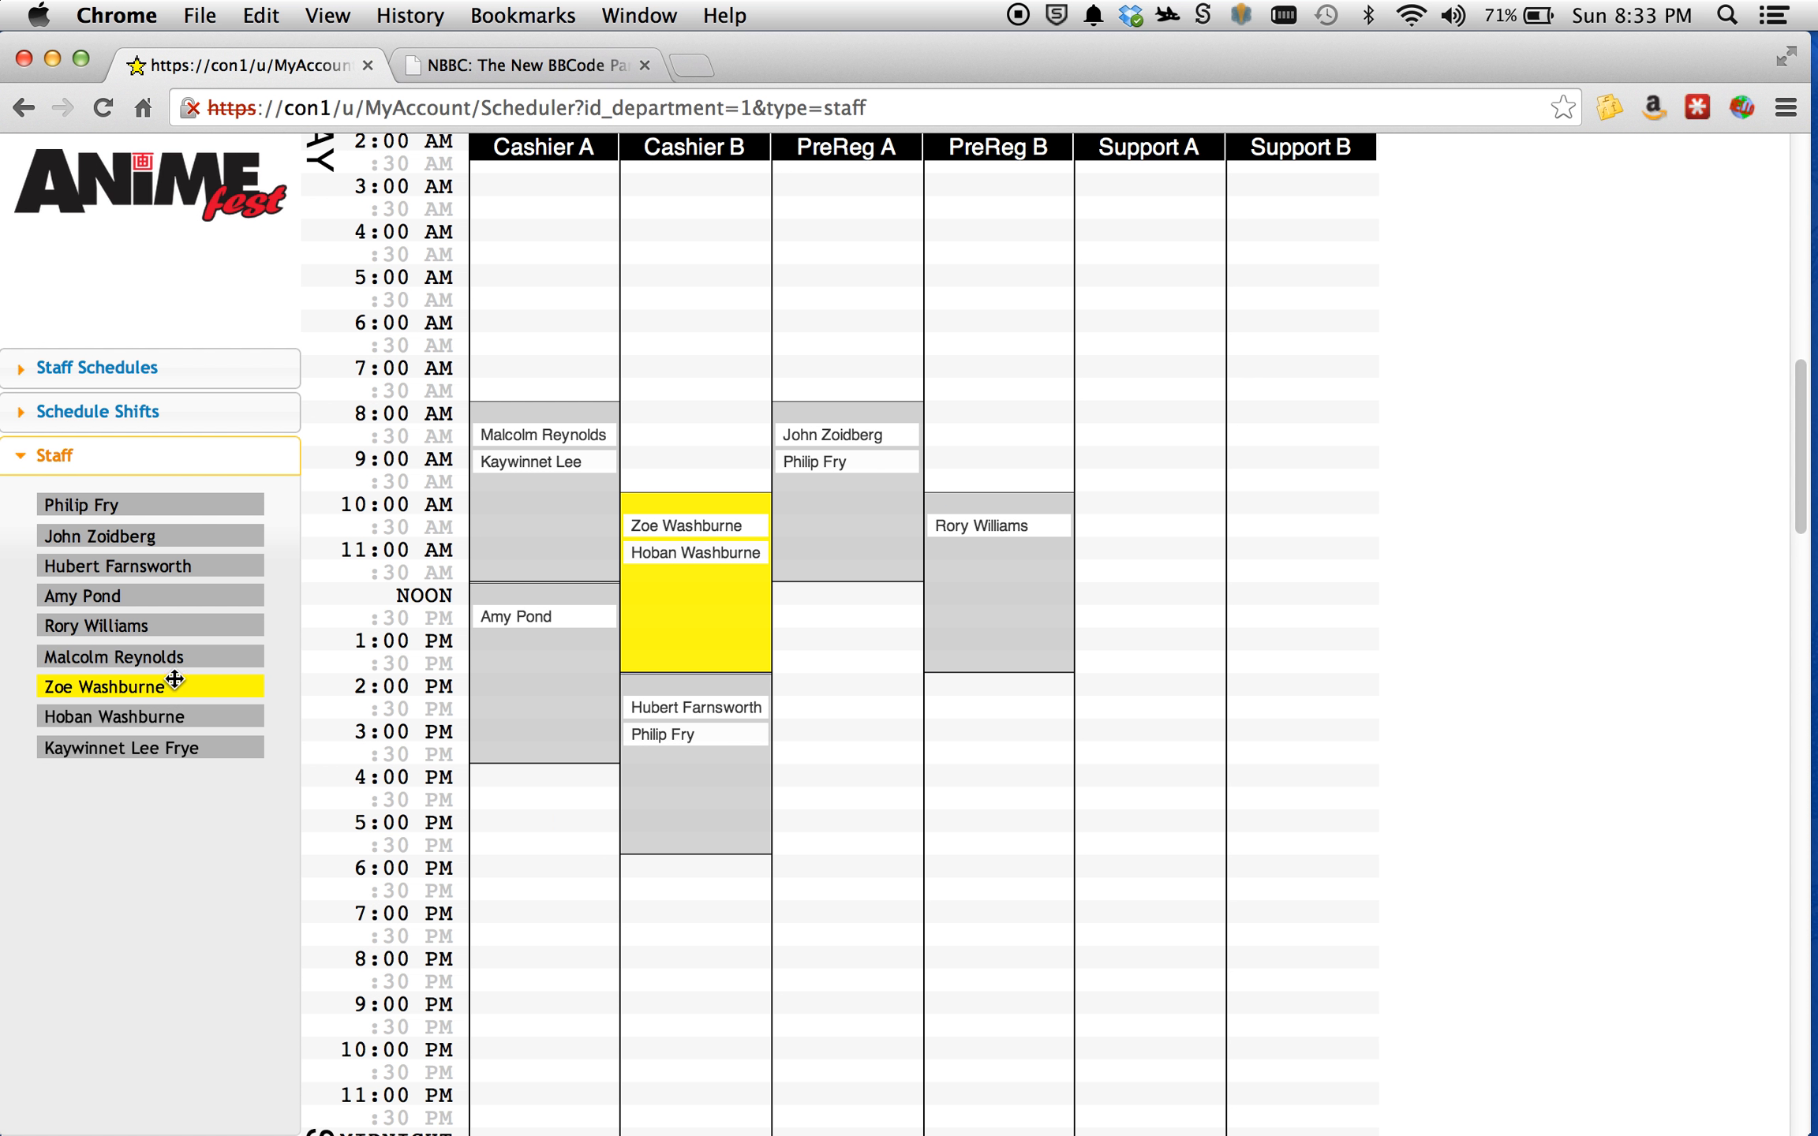
click(164, 687)
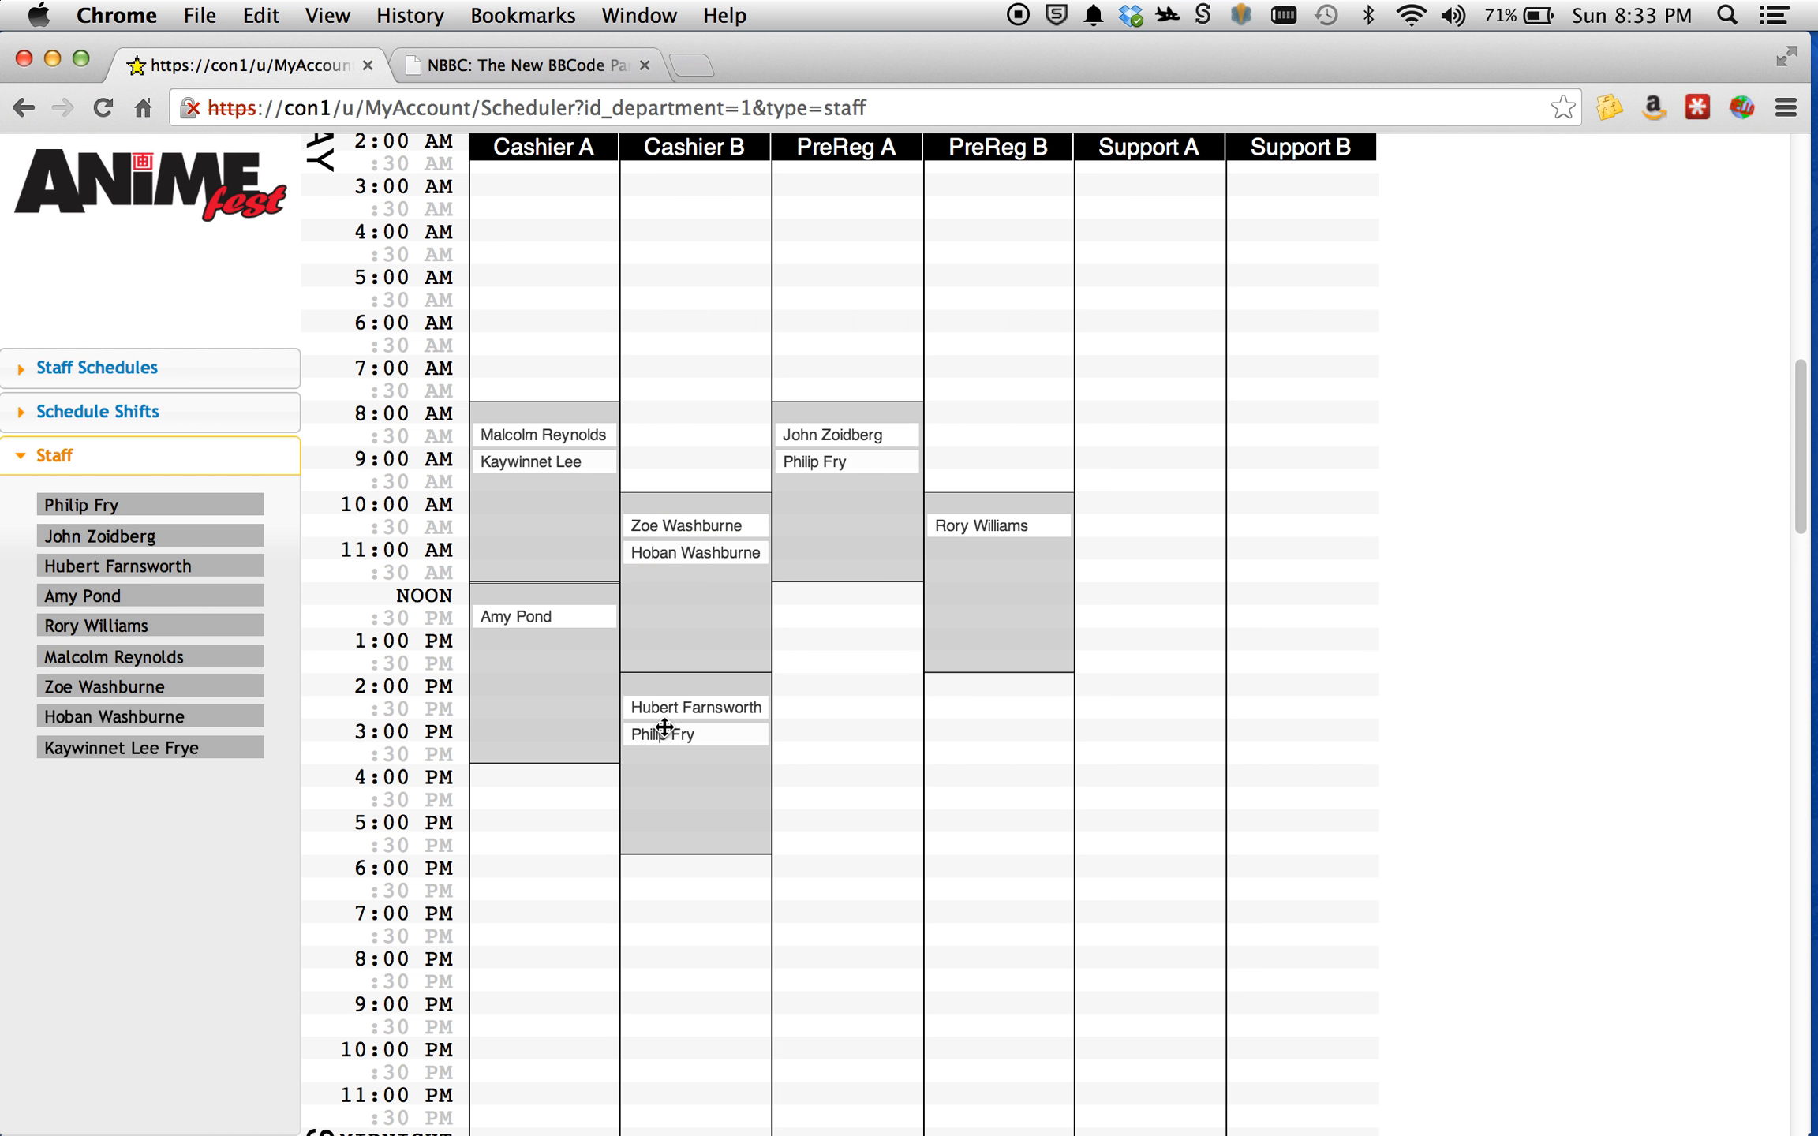
Move Cashier B's Friday 2:00 PM shift with its assigned staff to Cashier A at 4:00 PM, and return it to Cashier B at 2:00 PM.
scroll(908, 639, down, 2)
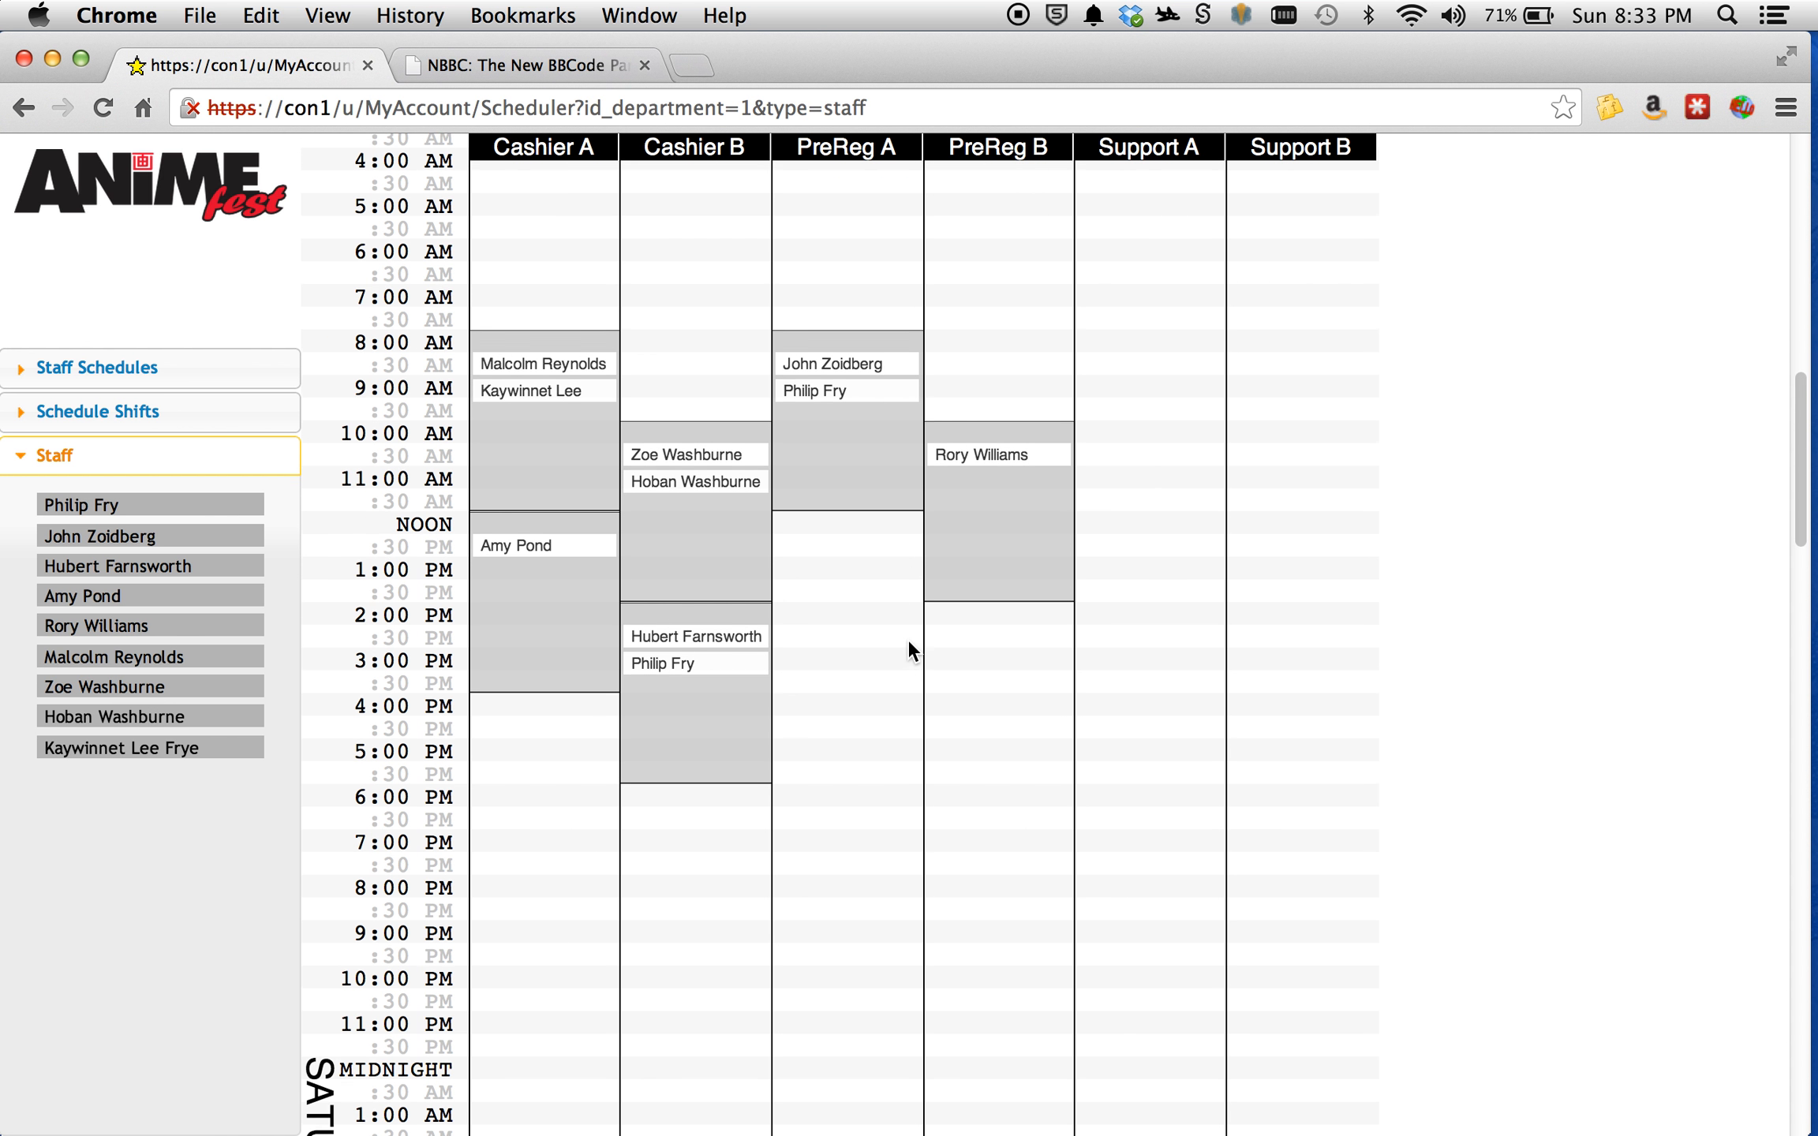
scroll(908, 637, down, 2)
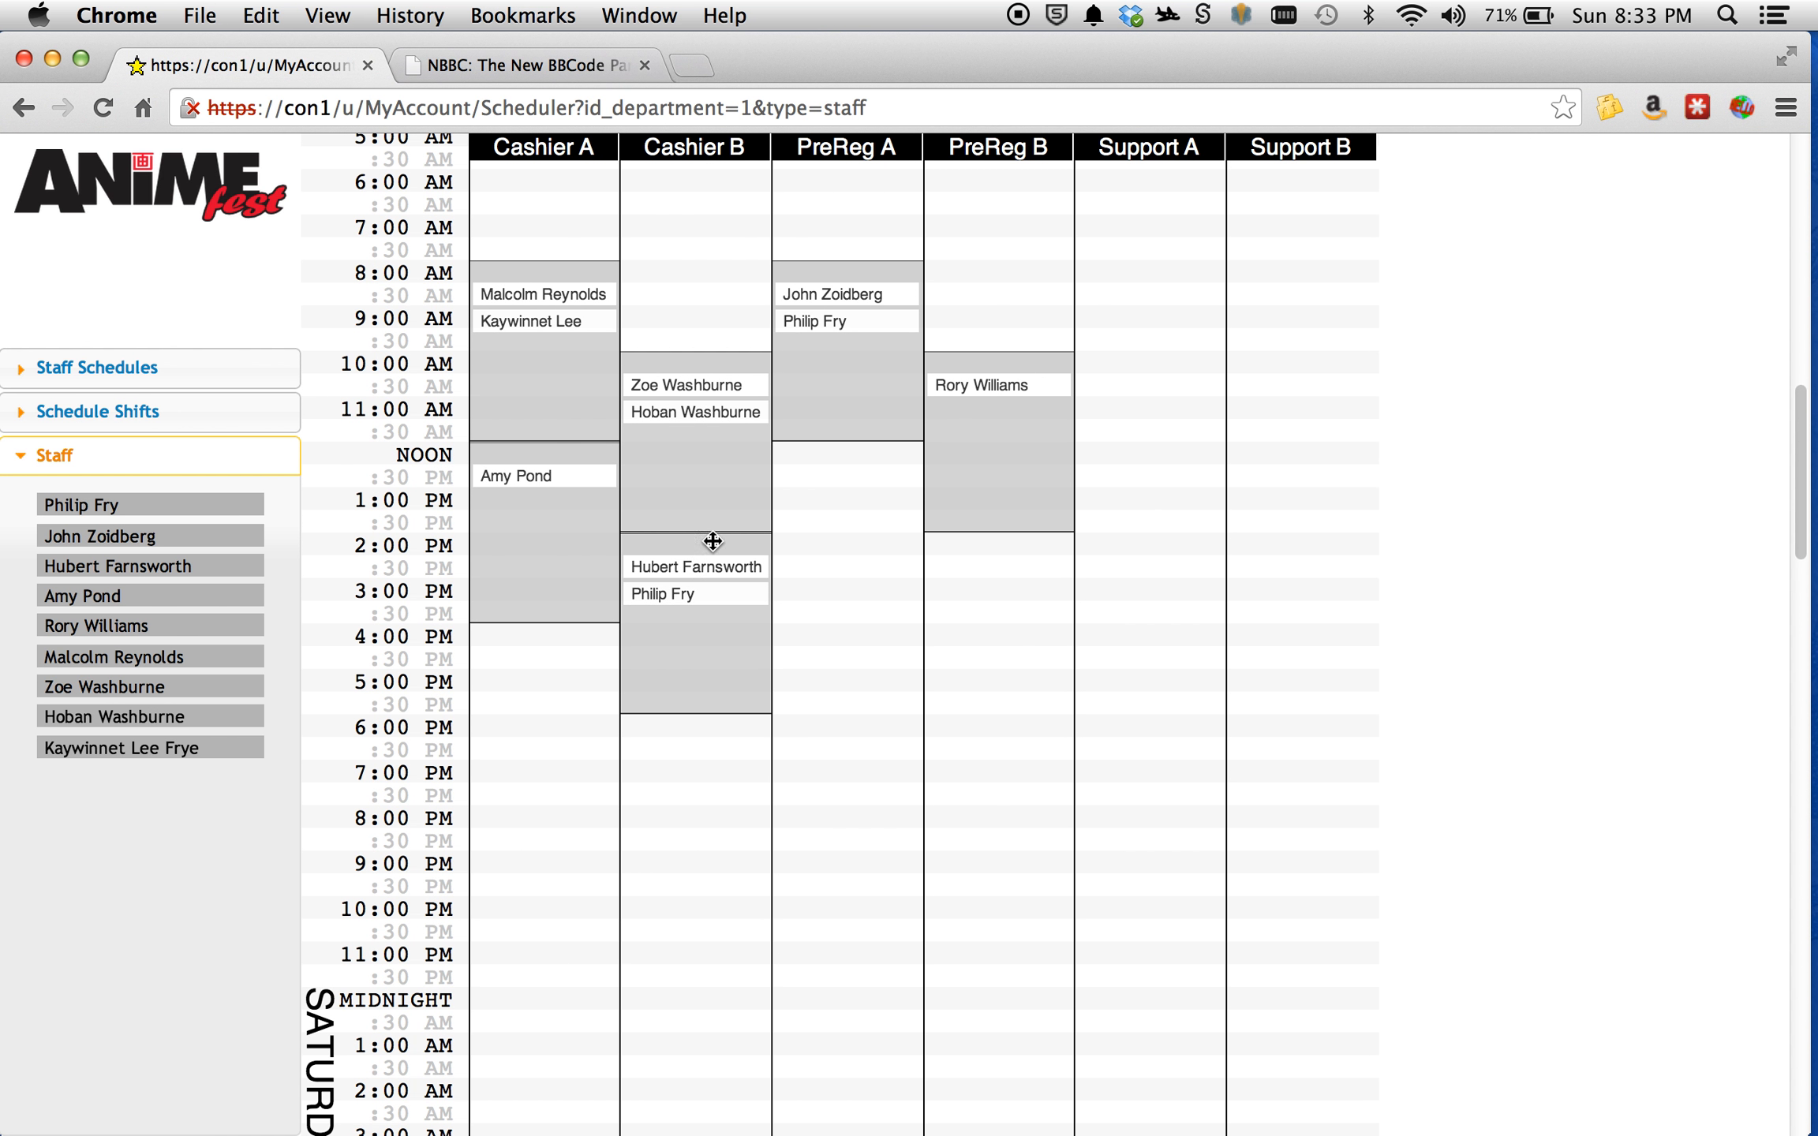
drag(693, 544, 550, 639)
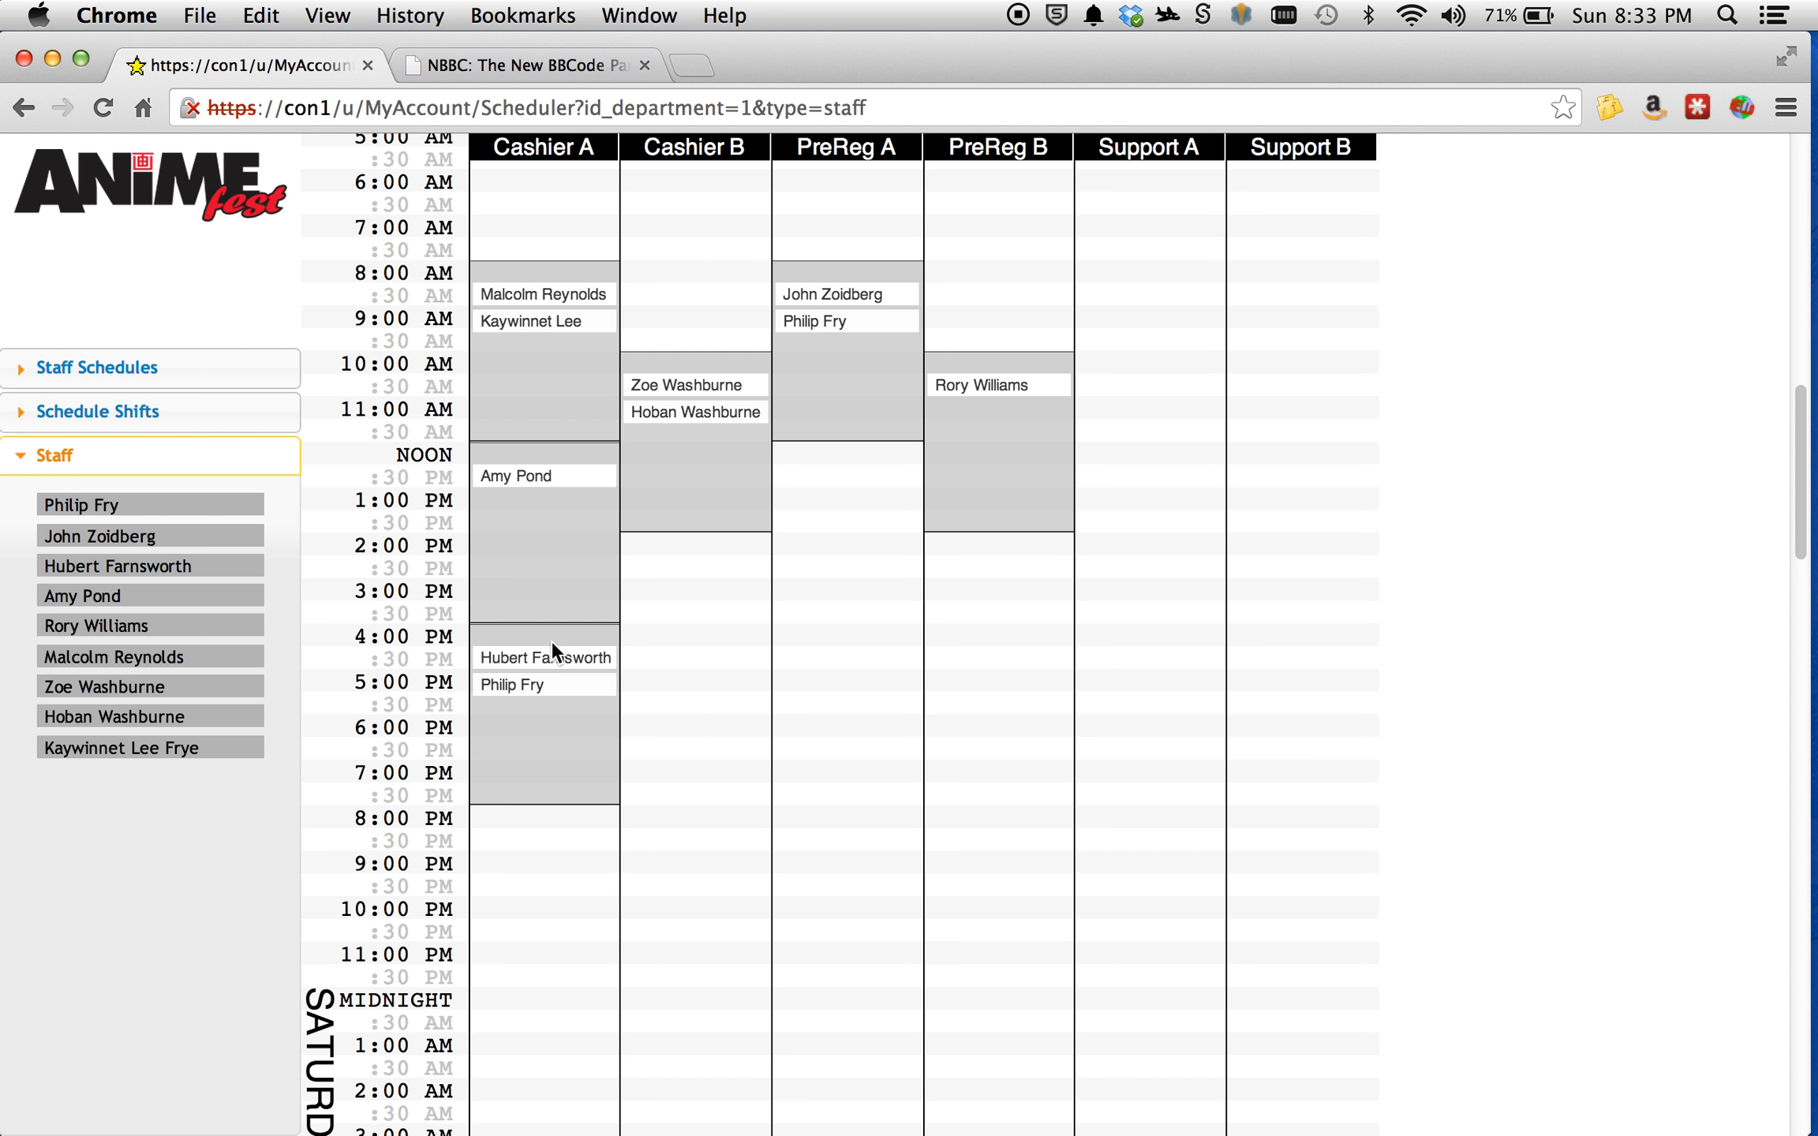
drag(552, 643, 702, 538)
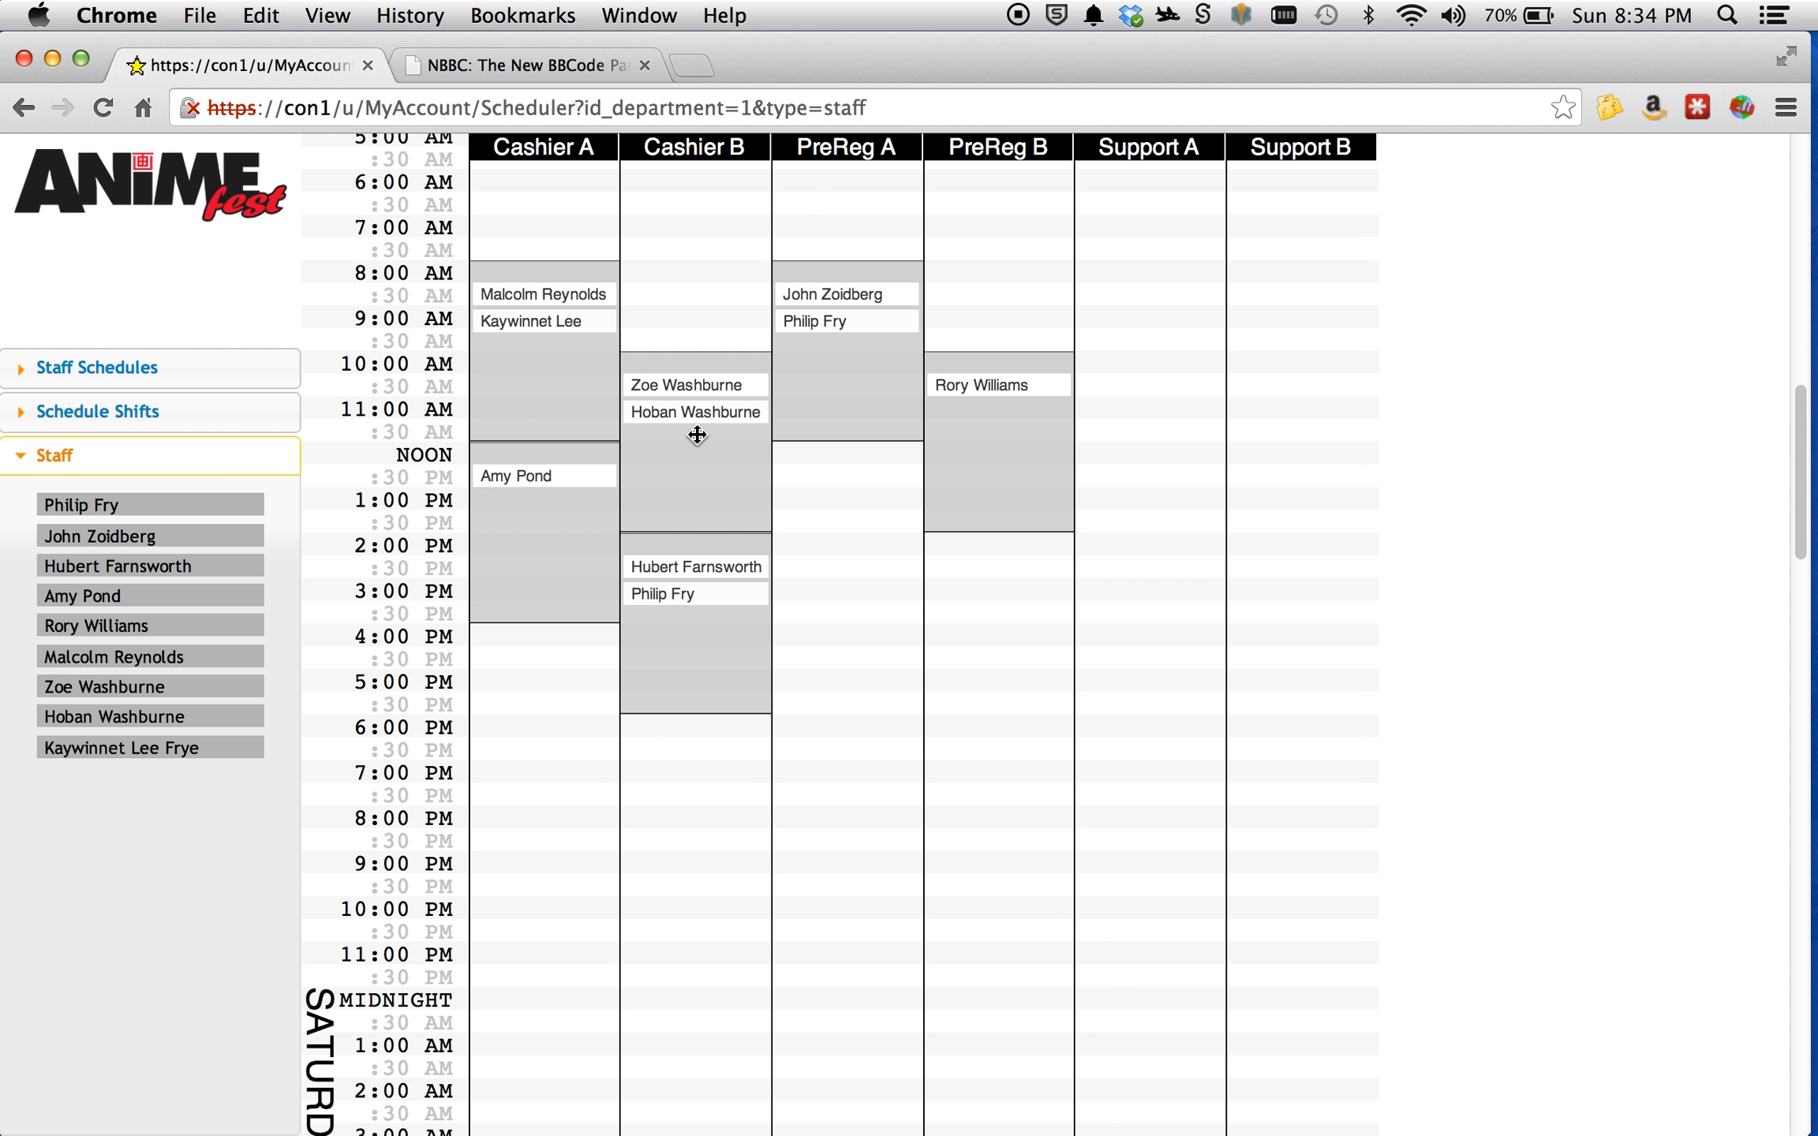
Assign the second listed staff member to Cashier A's Friday noon shift.
drag(205, 544, 615, 515)
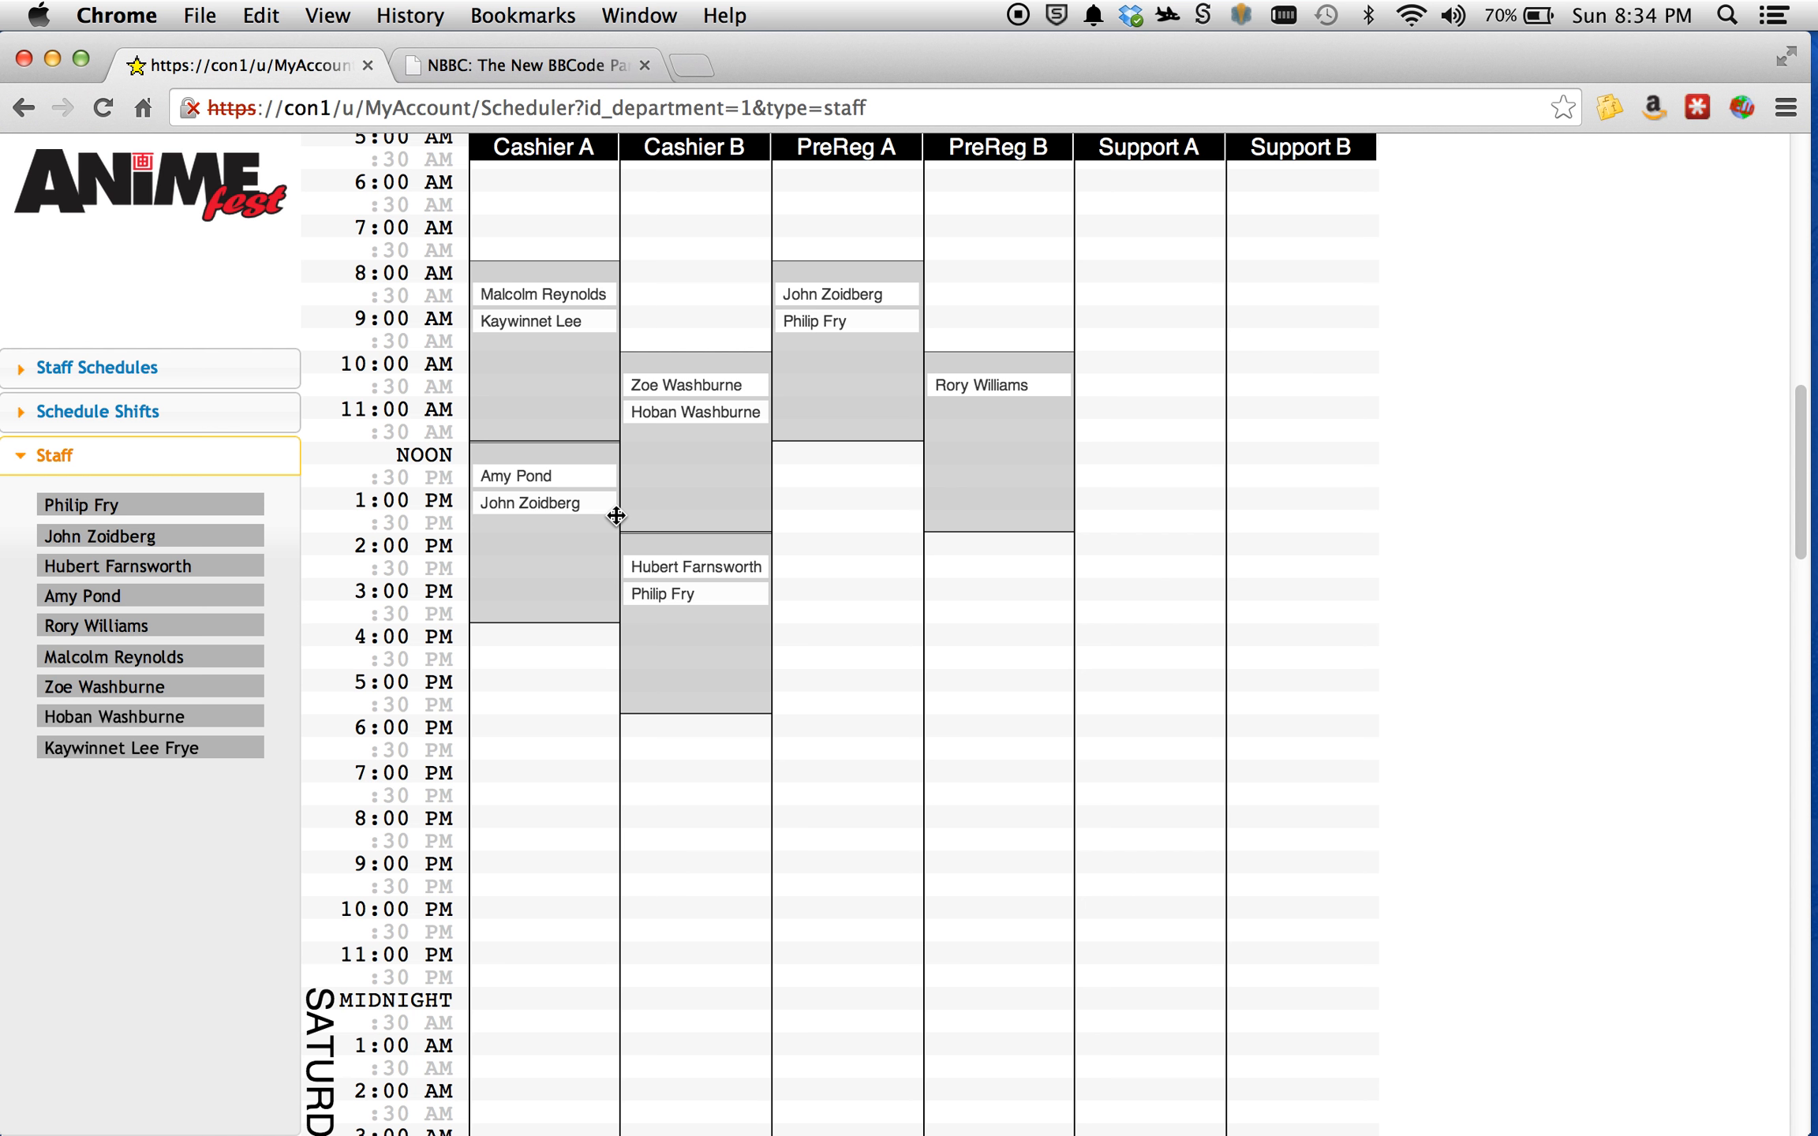
Leave the scheduler for the site's home page and open the My Schedule page of My Account.
scroll(527, 402, up, 15)
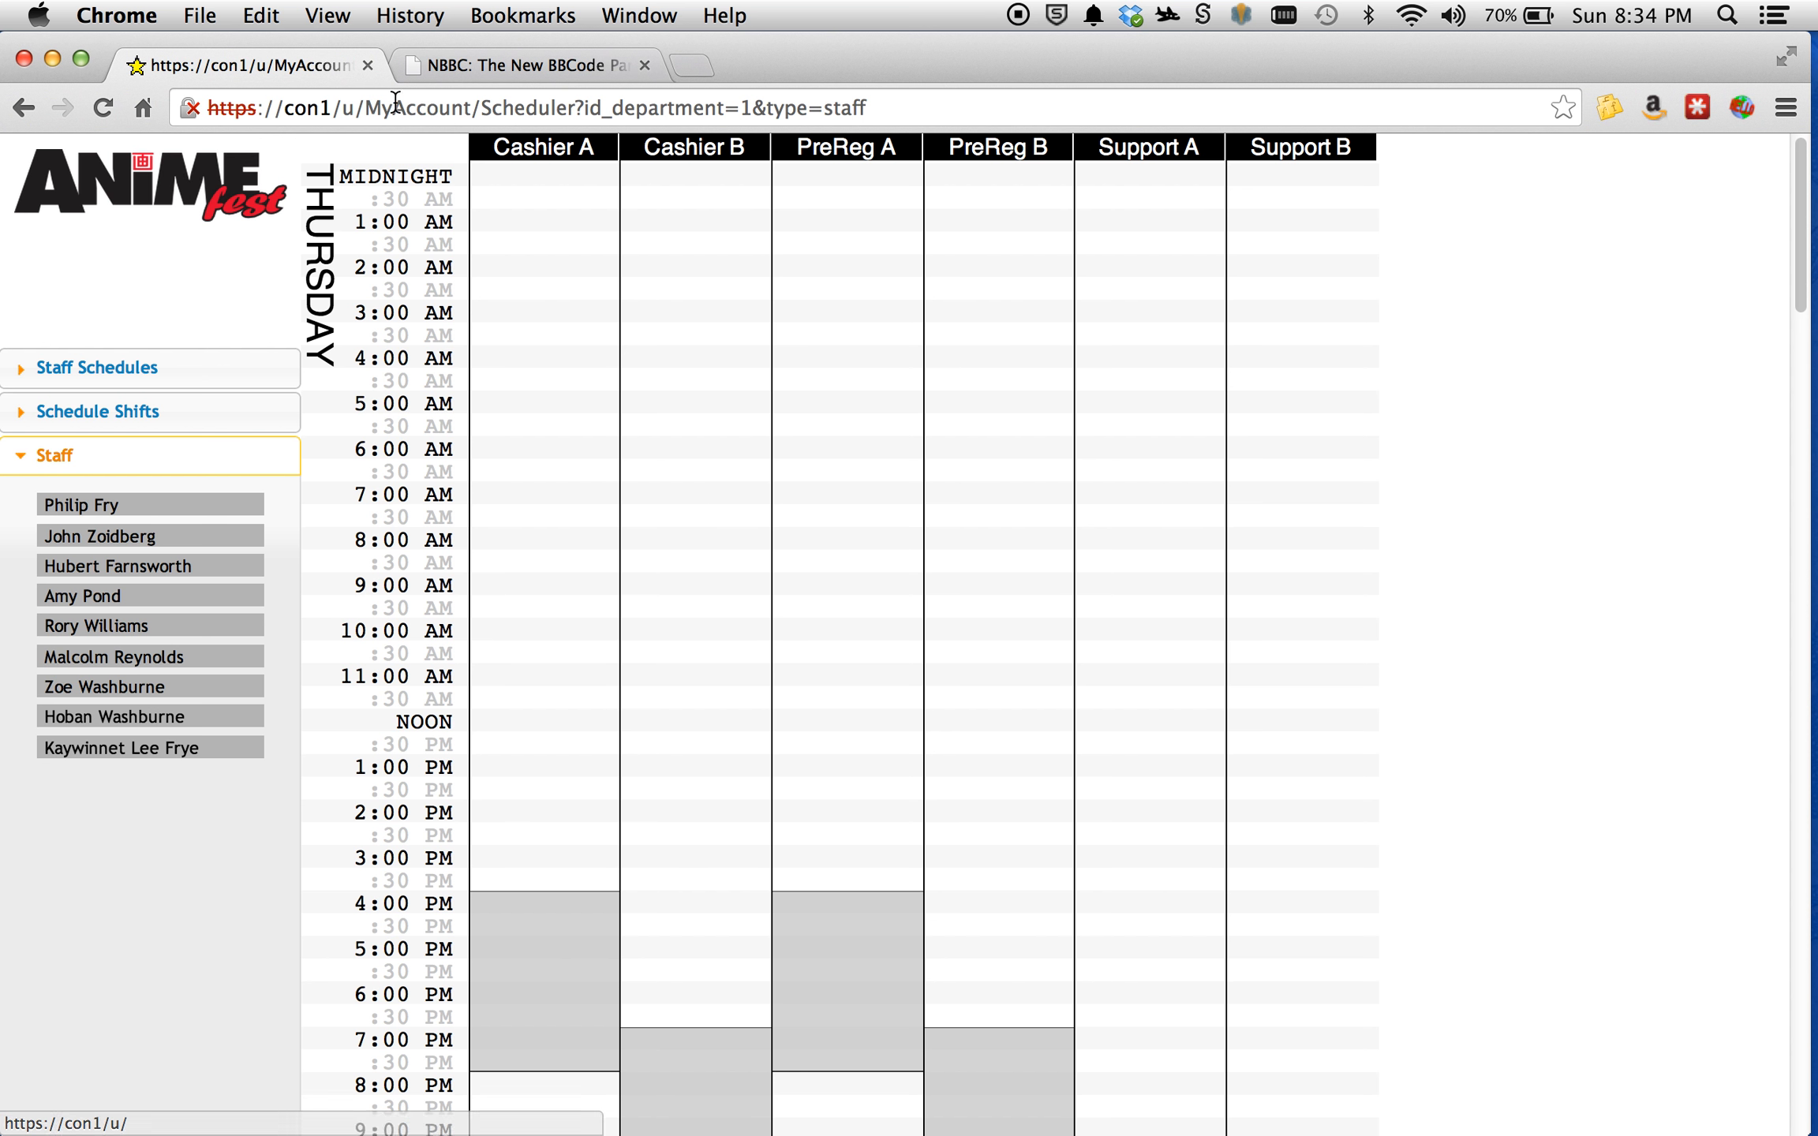
click(203, 180)
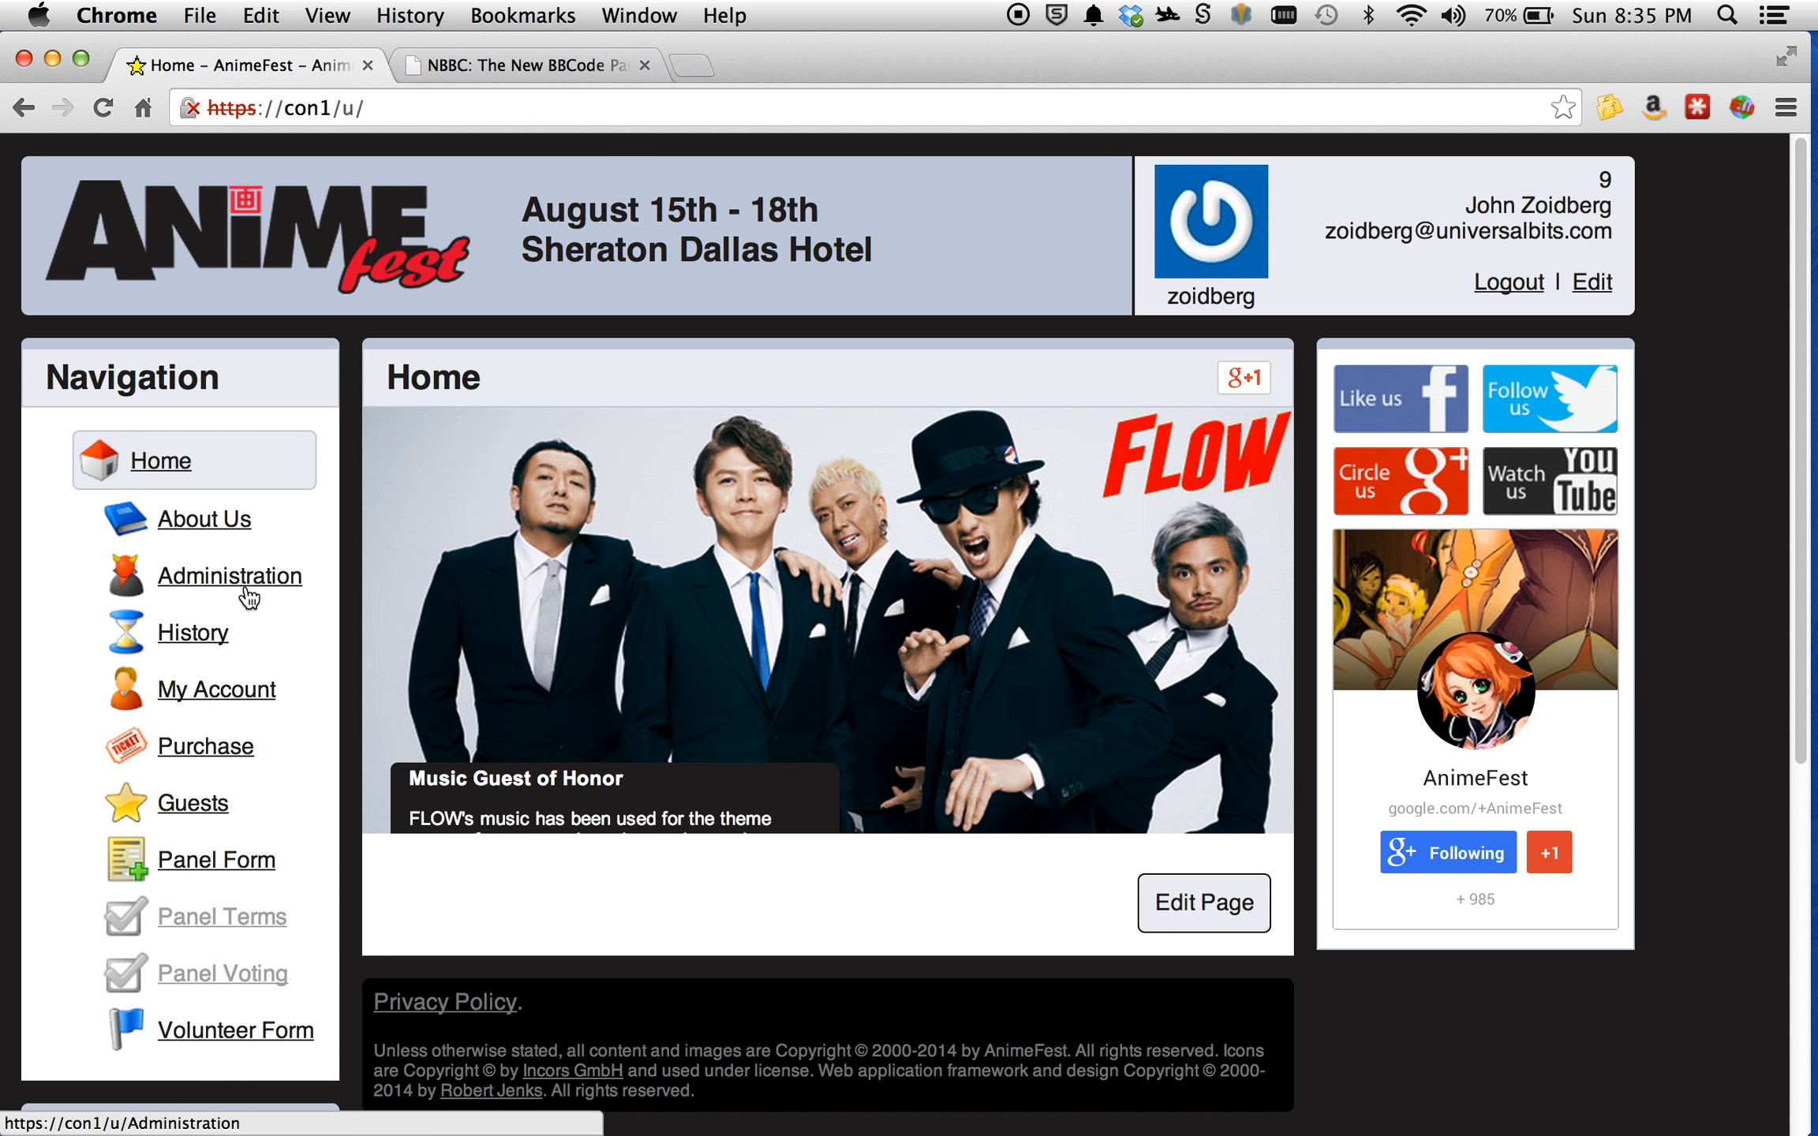
click(229, 703)
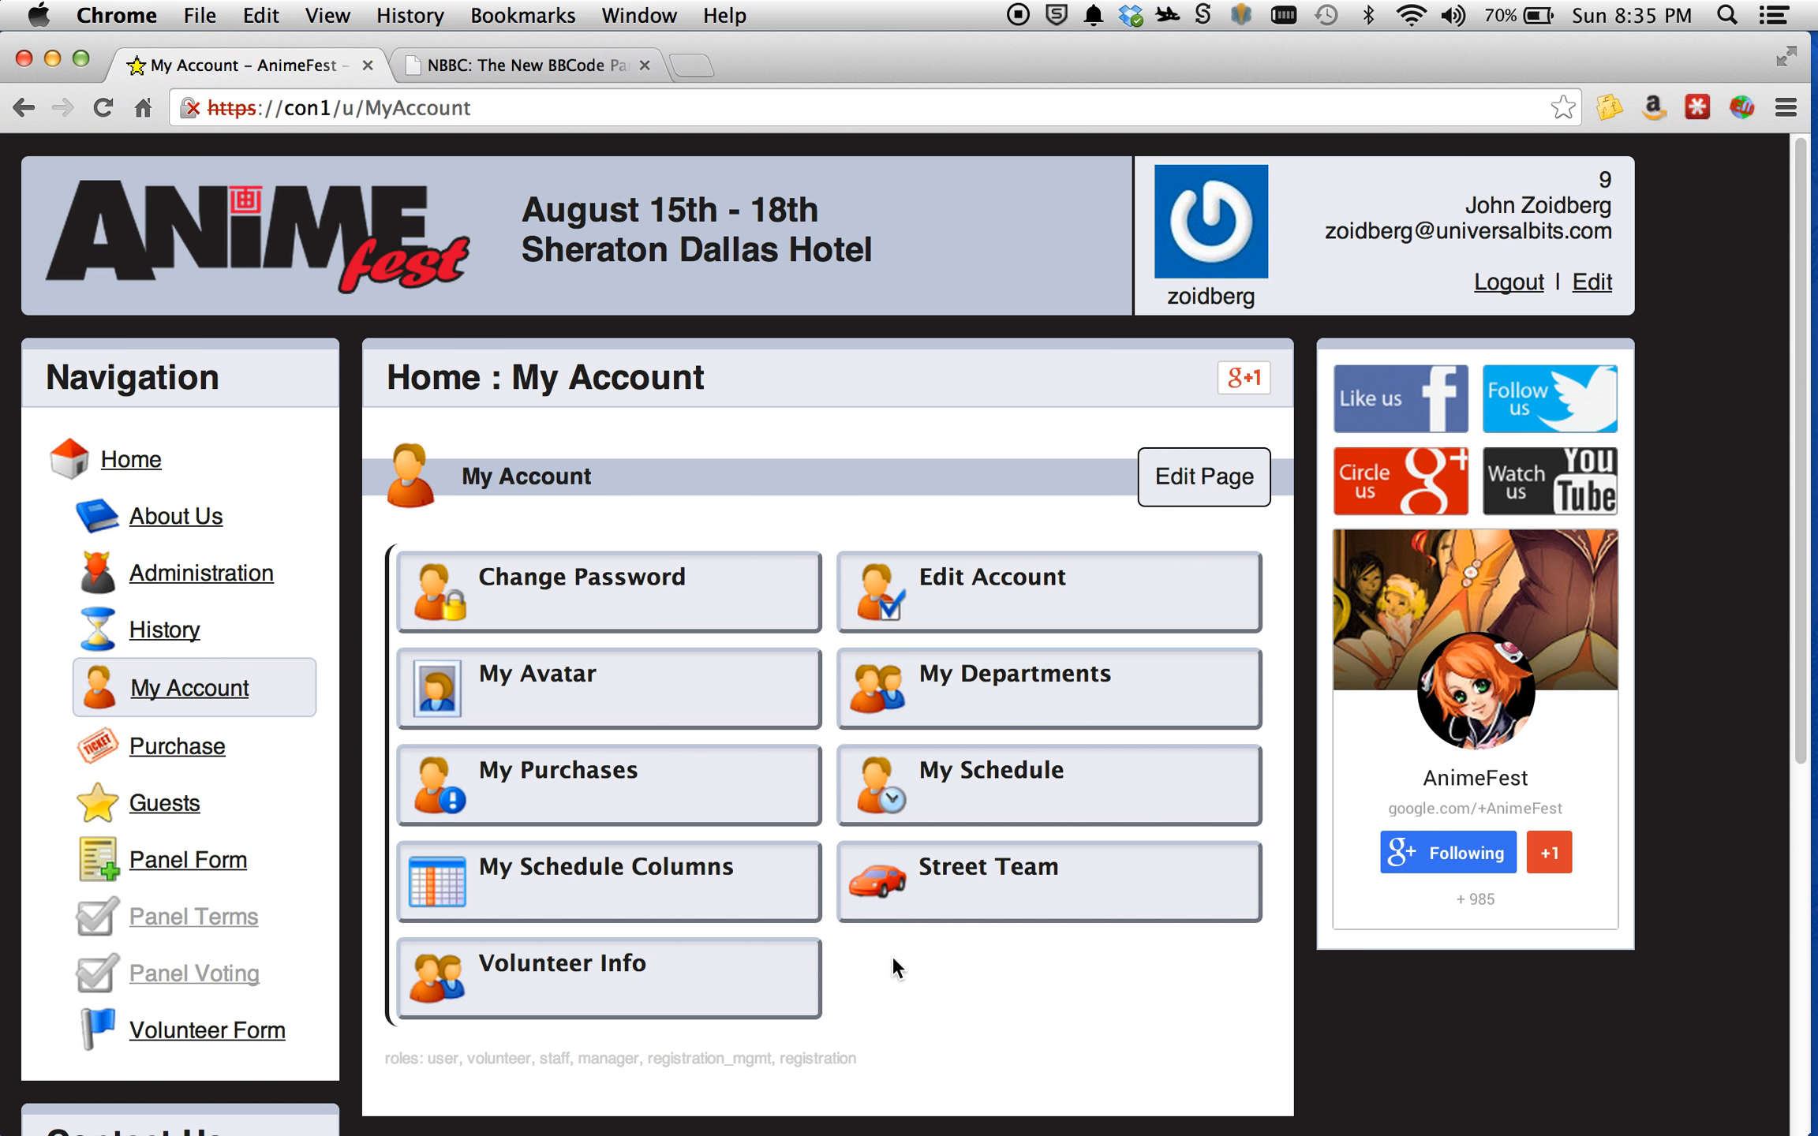
click(994, 783)
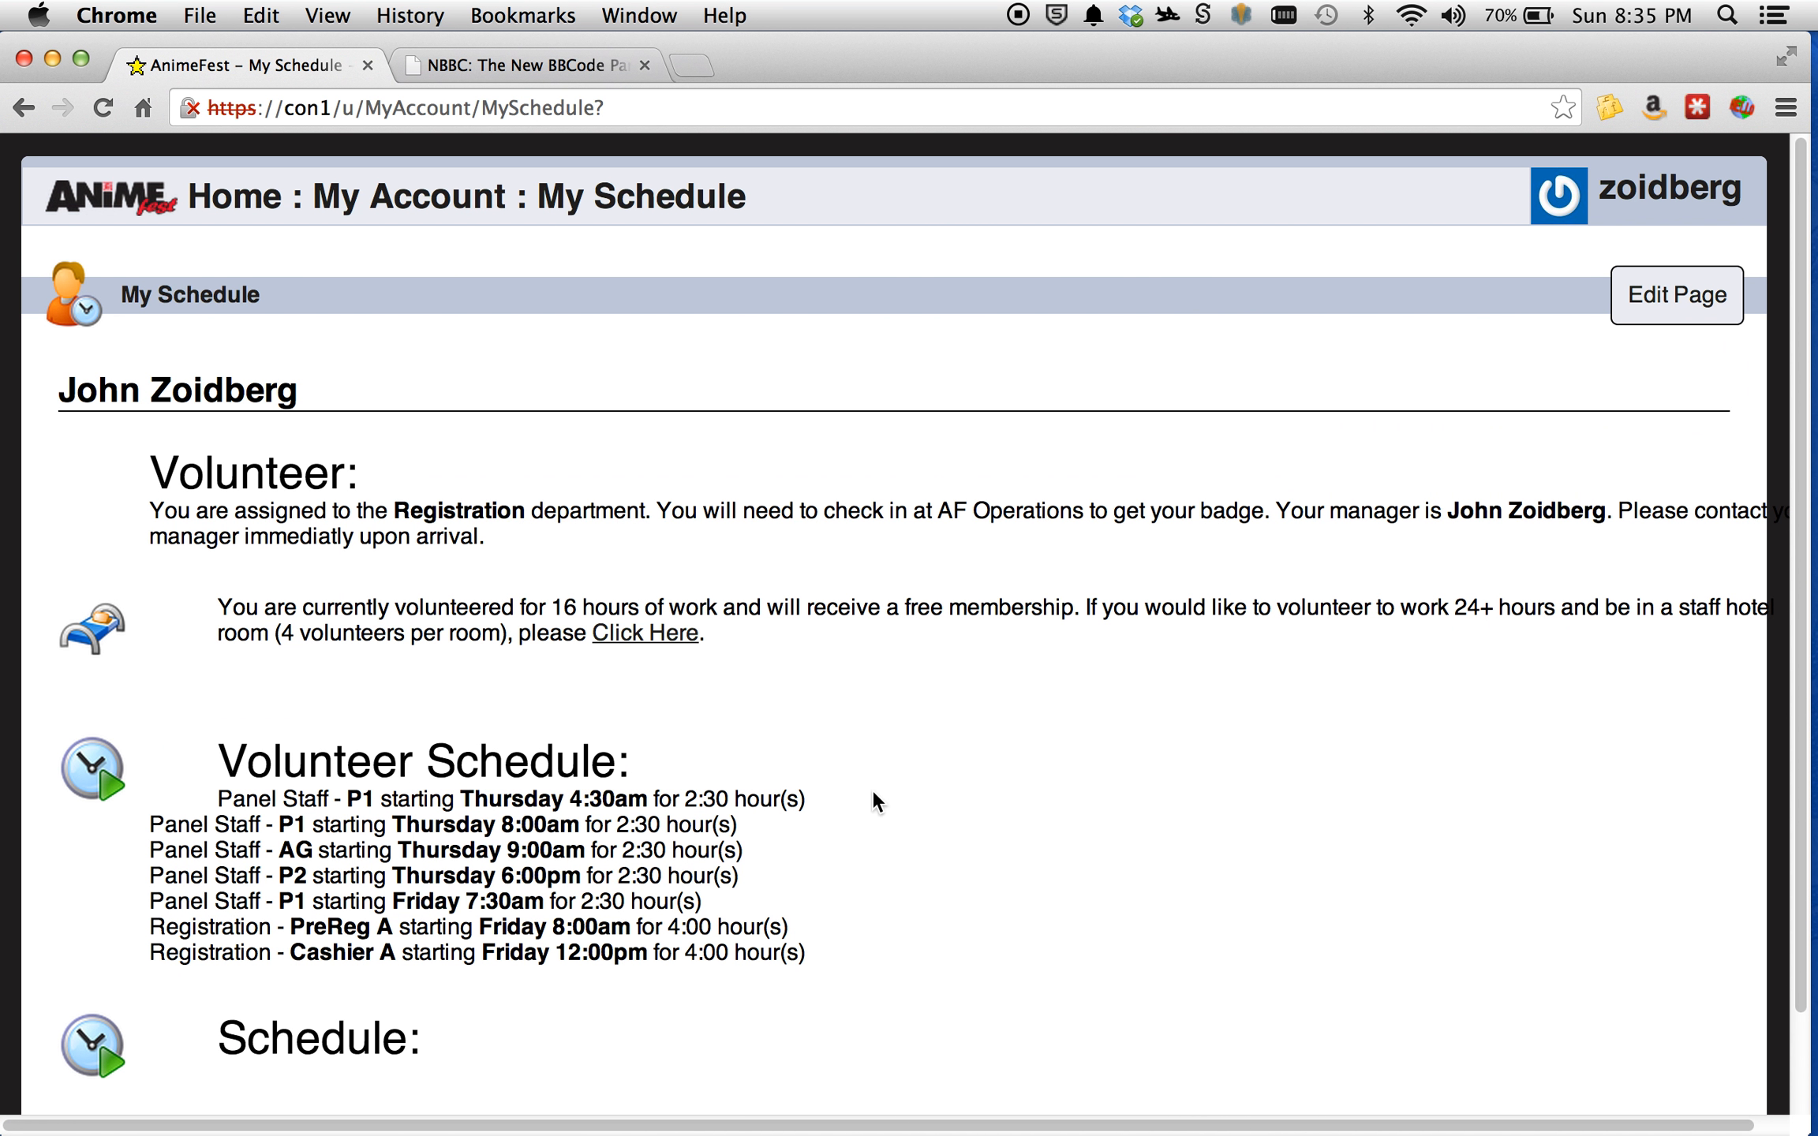
Examine the Volunteer Schedule entries, marking the Panel Staff lines and the two Registration lines, and return to My Account.
scroll(726, 789, down, 2)
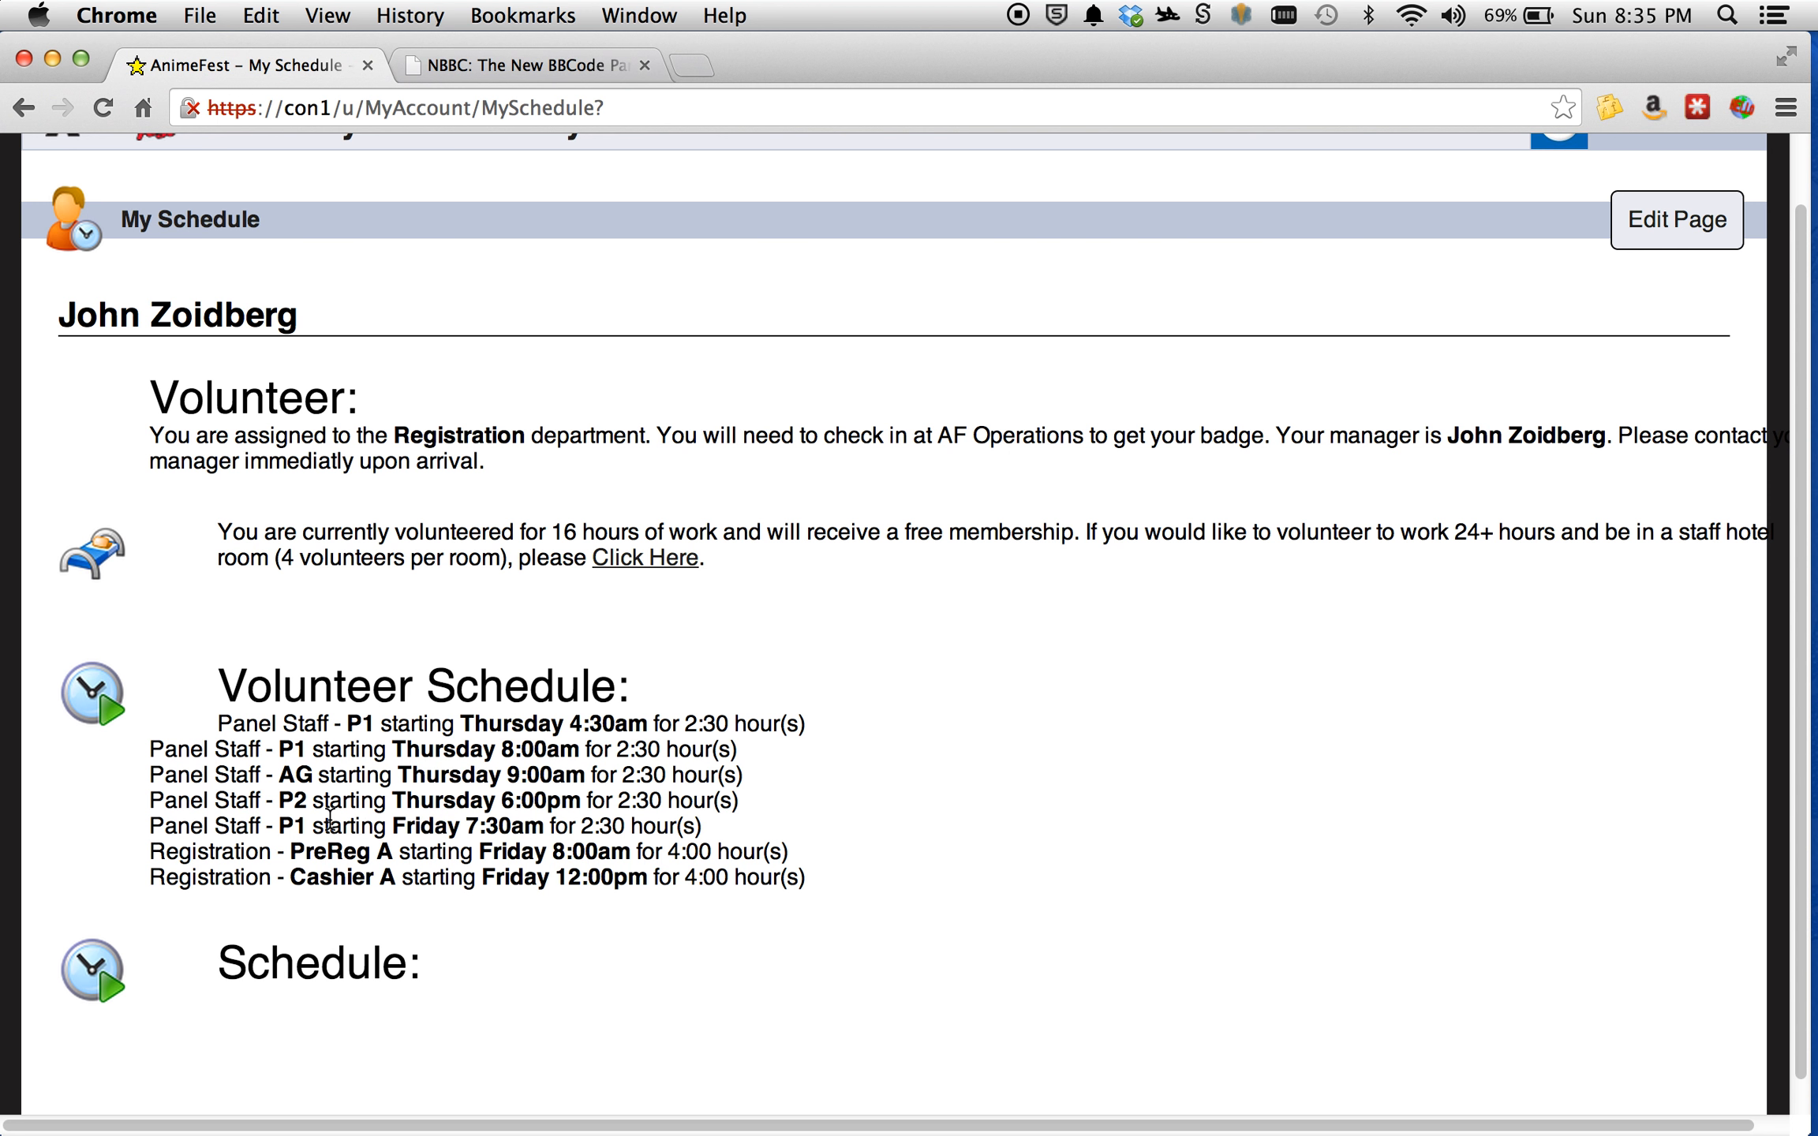
drag(150, 748, 520, 802)
click(712, 845)
drag(150, 852, 815, 881)
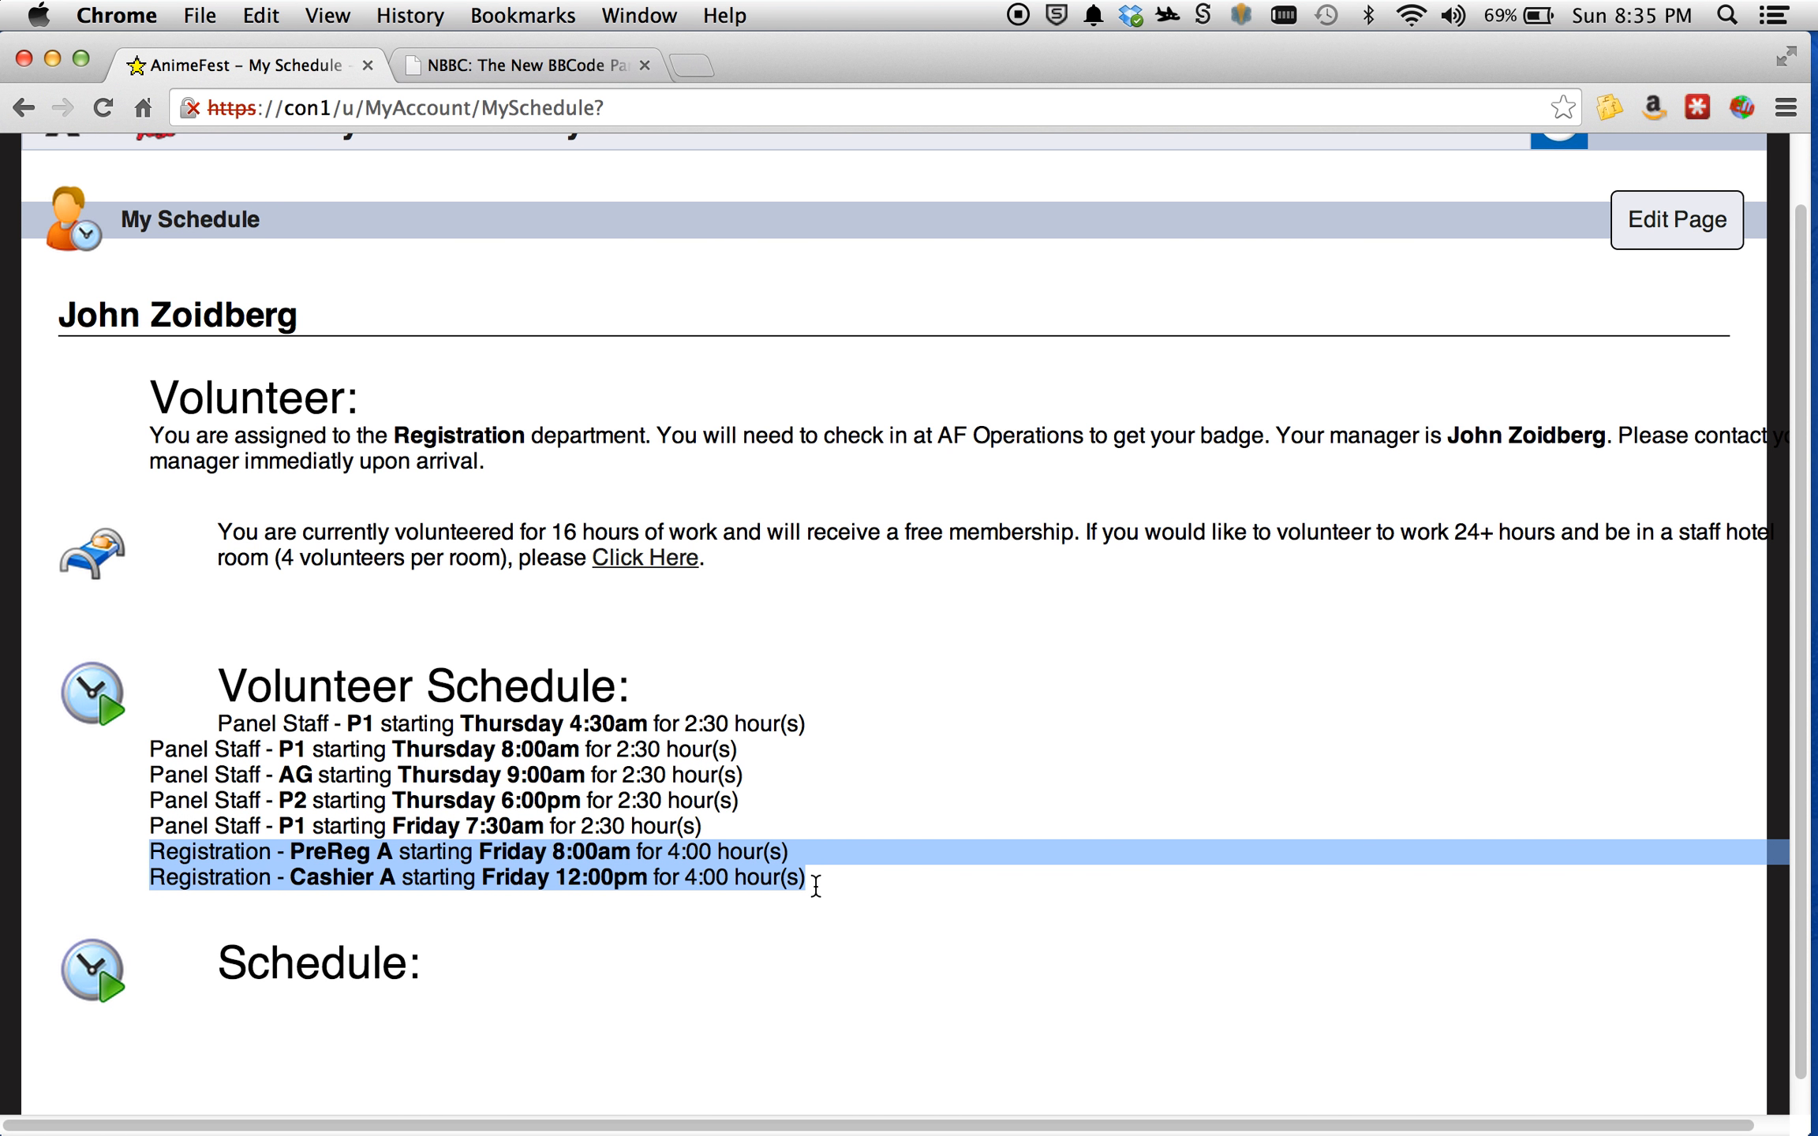
click(828, 820)
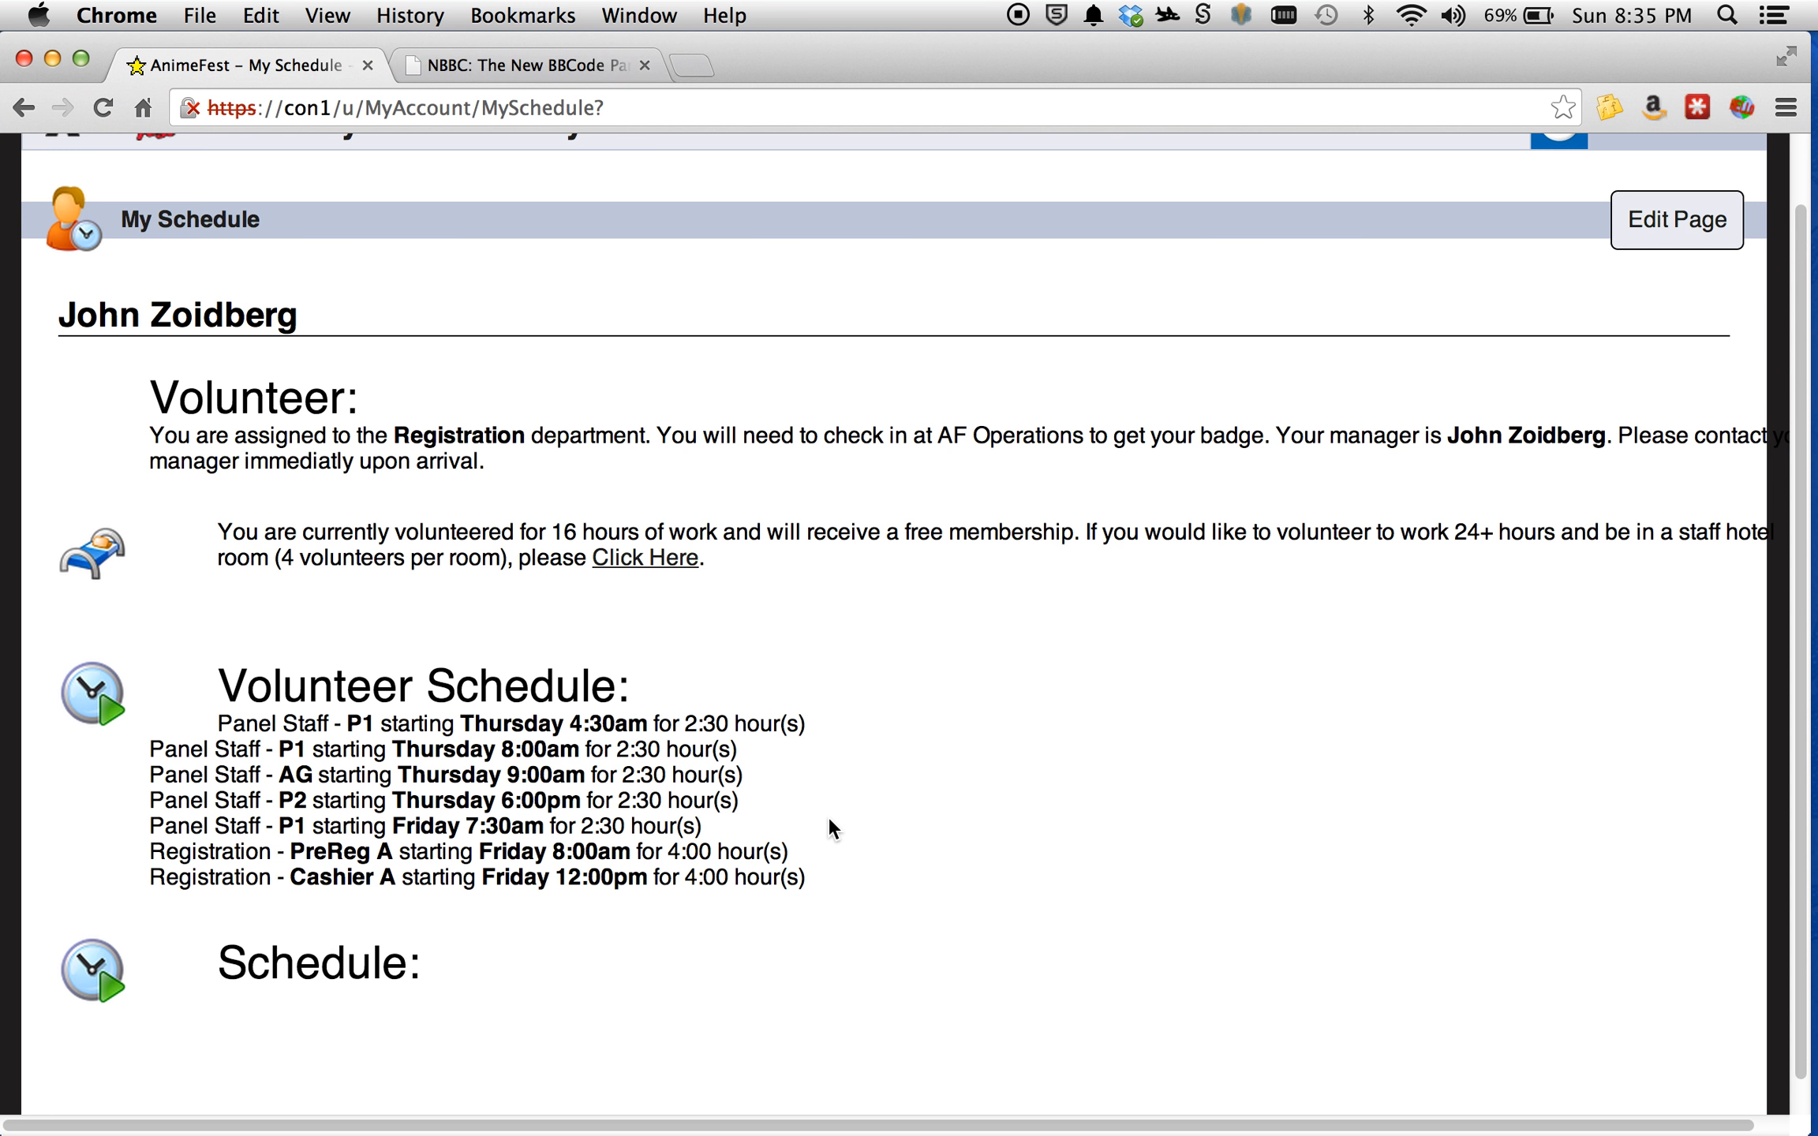
scroll(754, 570, up, 2)
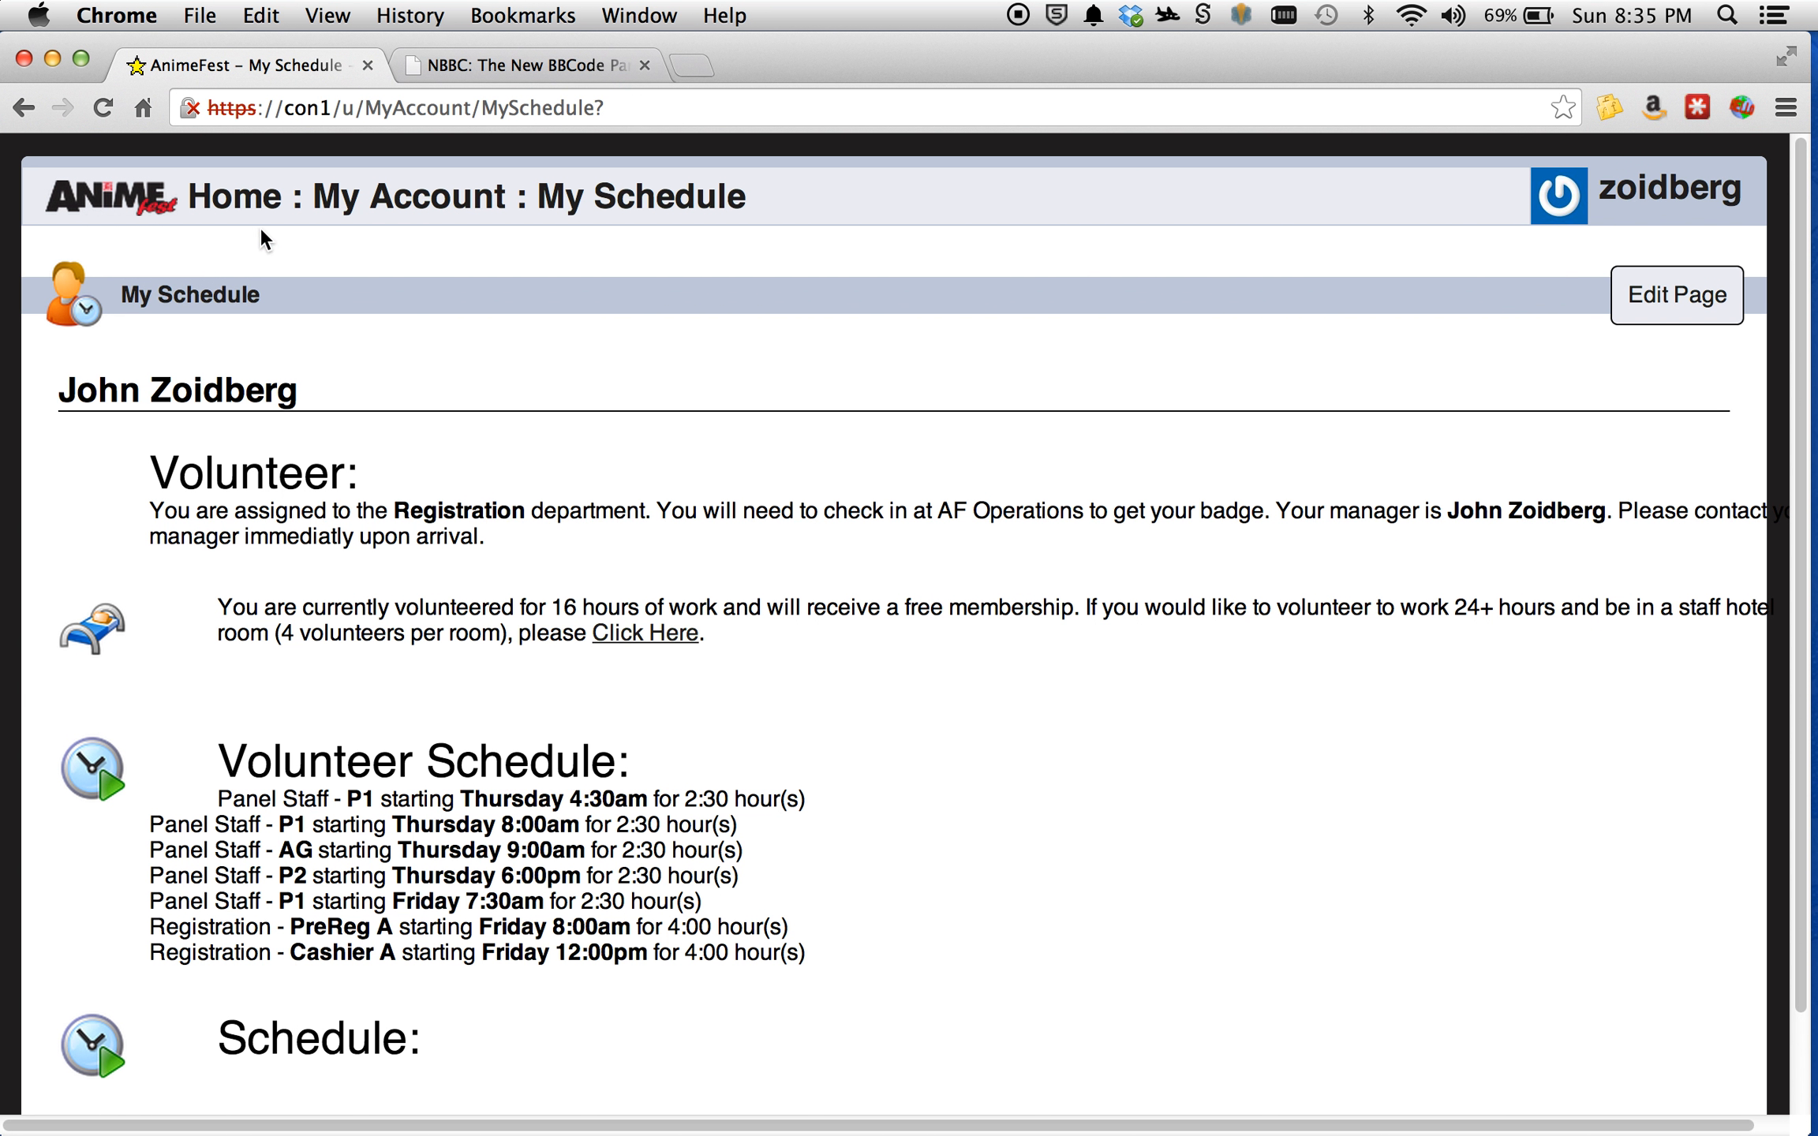
click(361, 201)
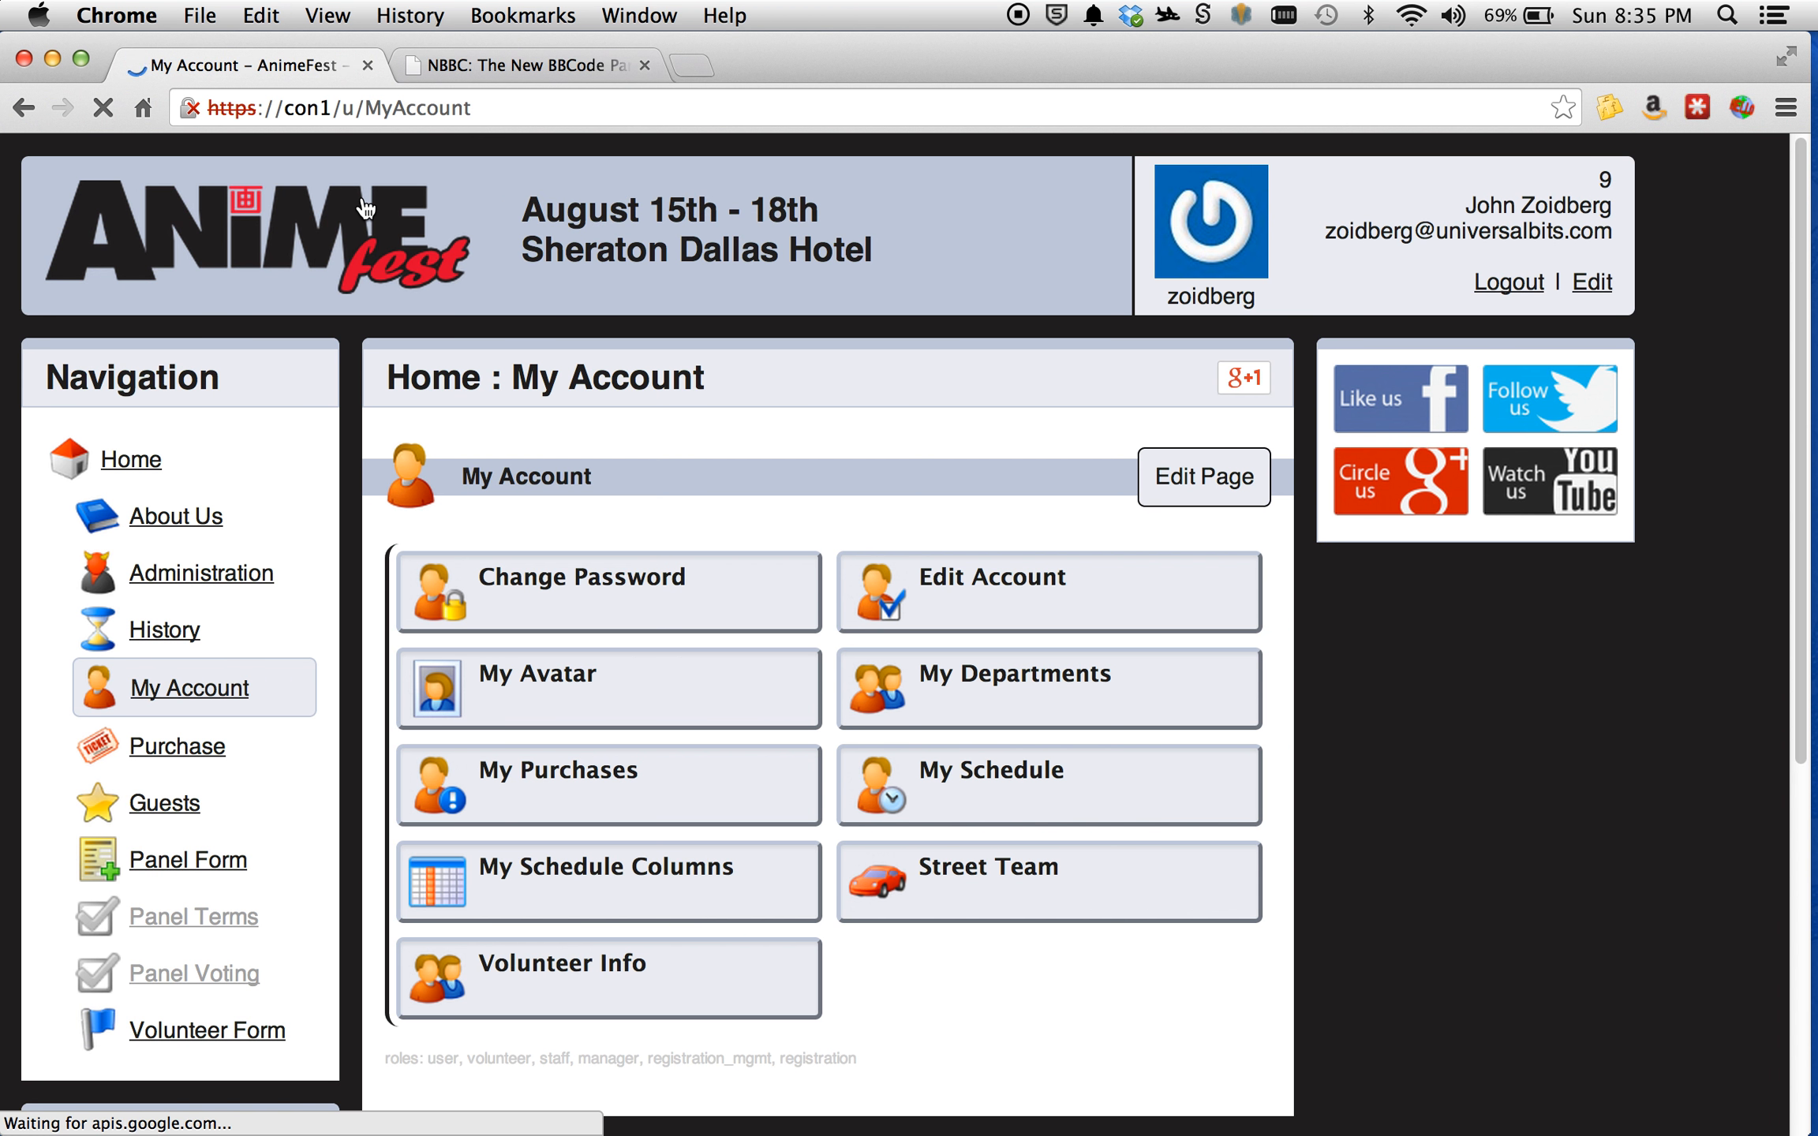